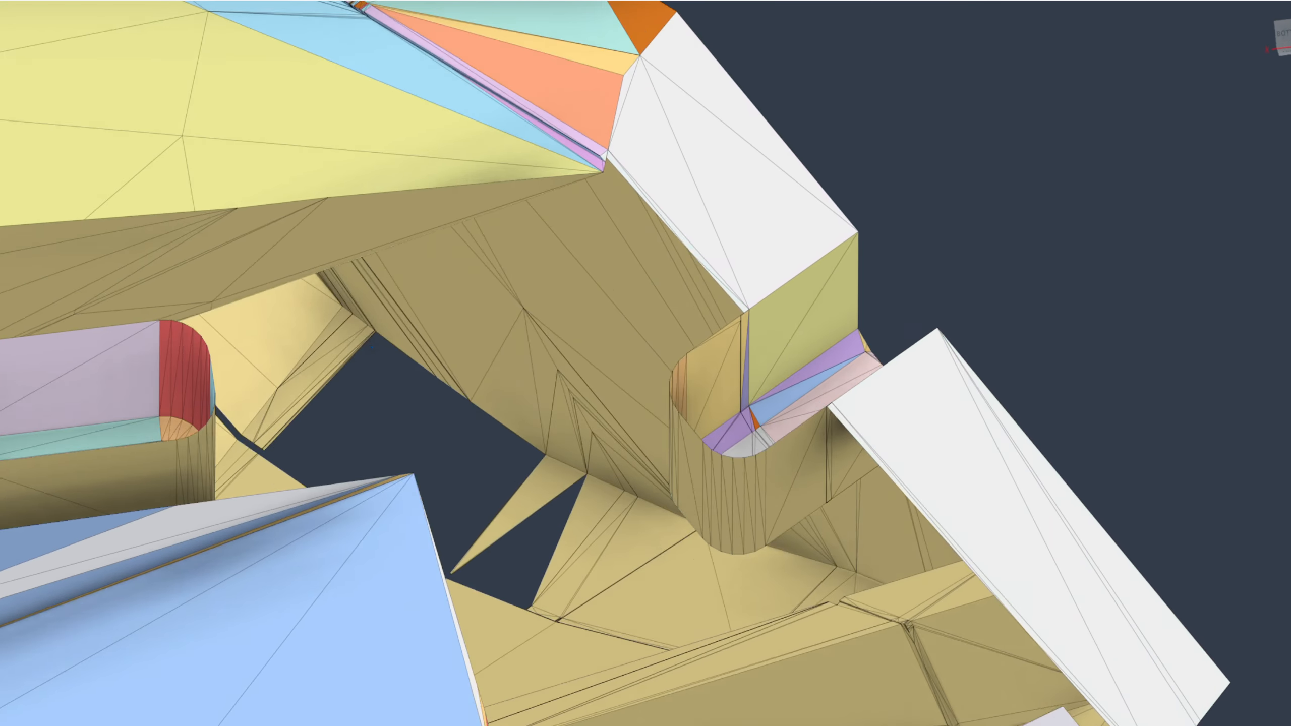
{"action": "scroll", "coordinate": [133, 493], "scroll_direction": "down", "scroll_amount": 3}
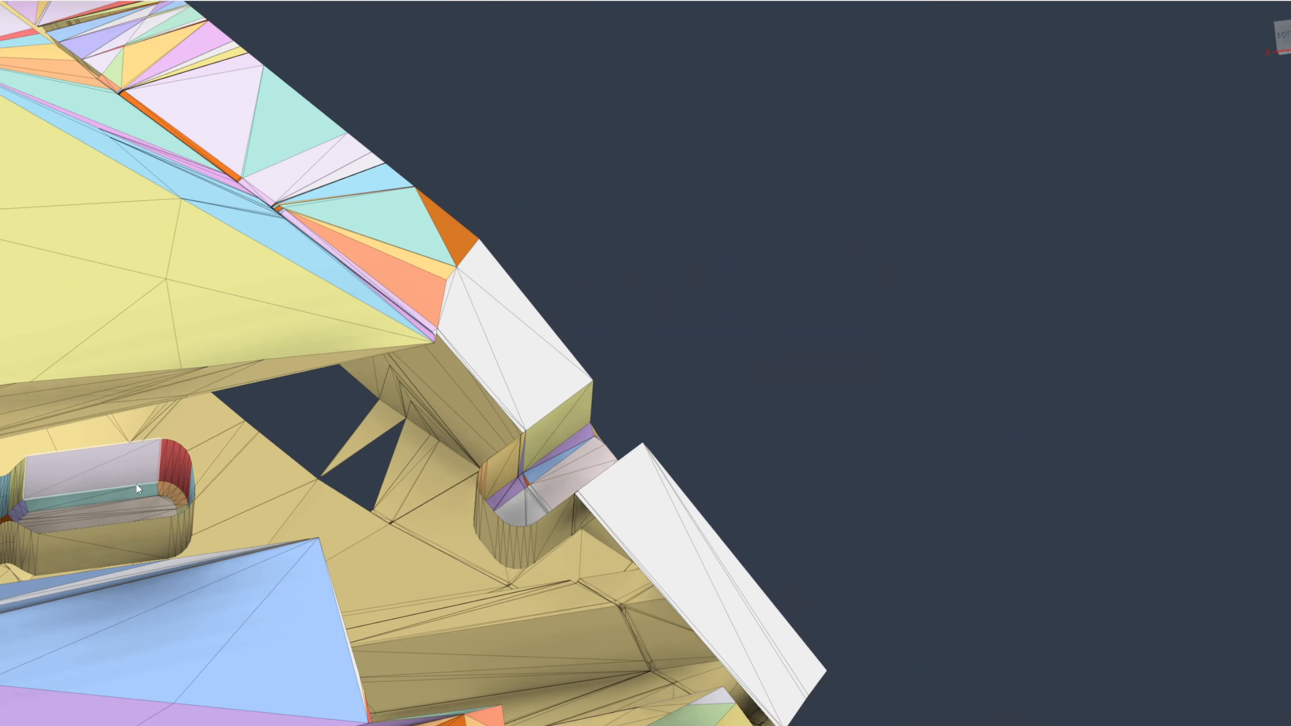
{"action": "middle_click_drag", "start_coordinate": [135, 491], "coordinate": [516, 405]}
{"action": "scroll", "coordinate": [429, 435], "scroll_direction": "up", "scroll_amount": 4}
{"action": "left_click", "coordinate": [325, 417]}
{"action": "left_click", "coordinate": [305, 402]}
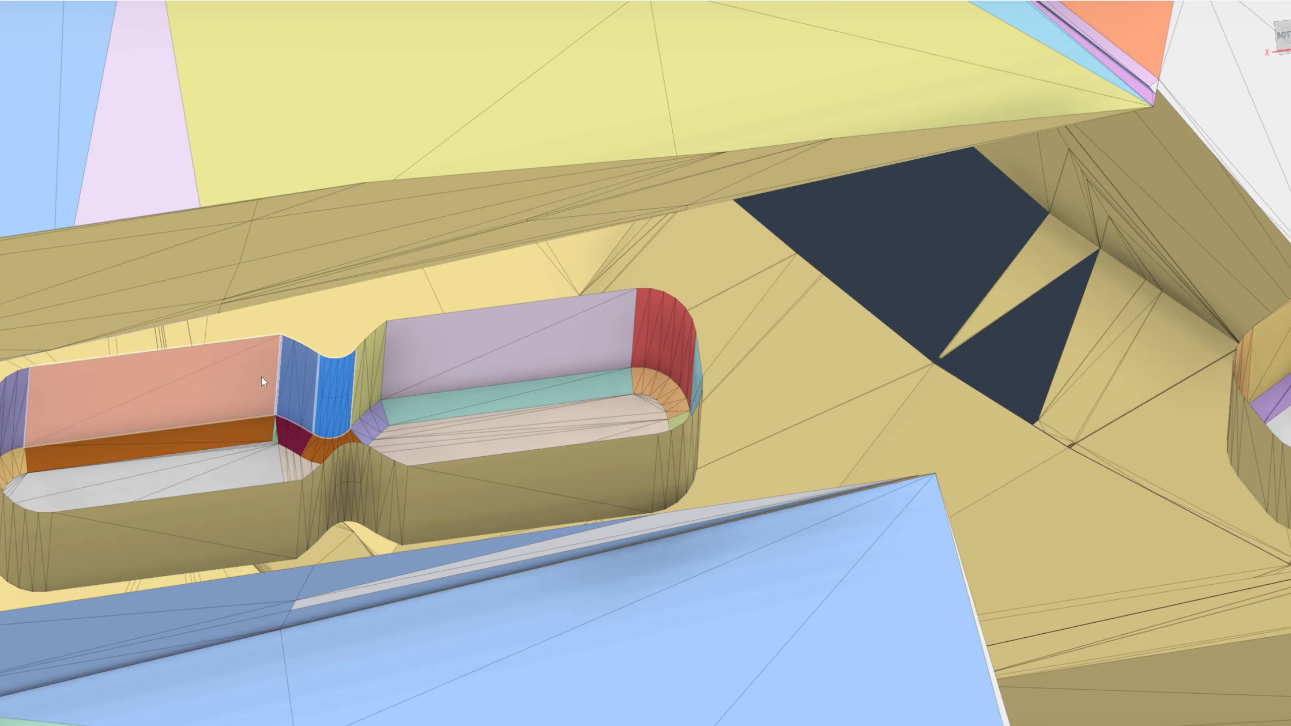
{"action": "left_click", "coordinate": [262, 376]}
{"action": "left_click", "coordinate": [11, 412]}
{"action": "key", "text": "Escape"}
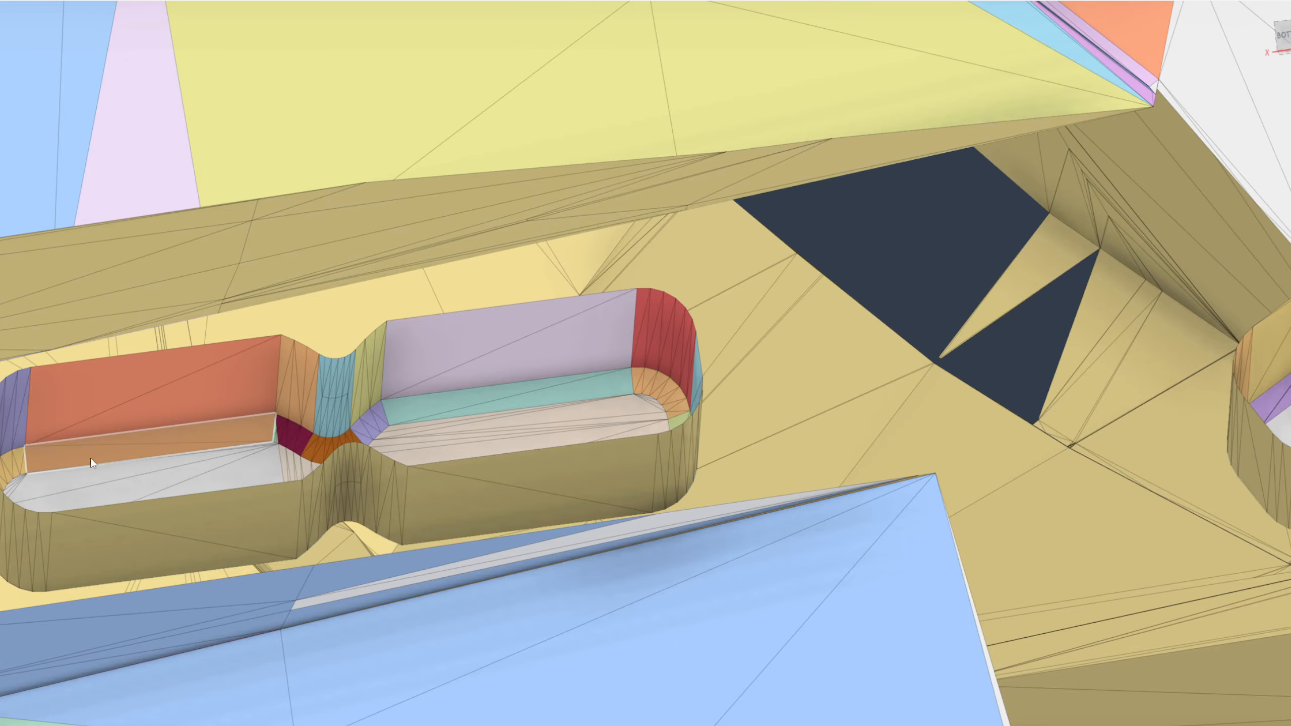
Delete the wall, fillet and floor faces of the salmon-walled half of the double slot pocket inside the mesh
{"action": "left_click", "coordinate": [95, 459]}
{"action": "left_click", "coordinate": [105, 484], "text": "ctrl"}
{"action": "left_click", "coordinate": [128, 401], "text": "ctrl"}
{"action": "left_click", "coordinate": [288, 390], "text": "ctrl"}
{"action": "left_click", "coordinate": [288, 433], "text": "ctrl"}
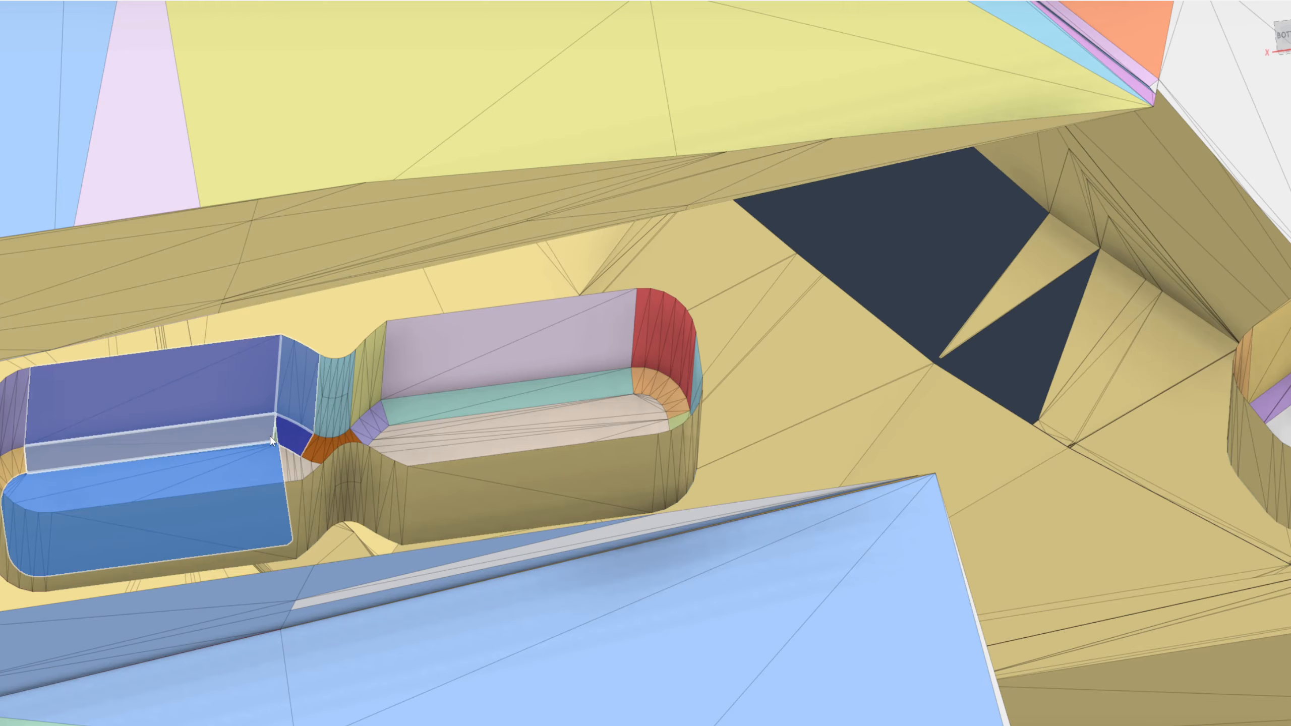
{"action": "left_click", "coordinate": [273, 437], "text": "ctrl"}
{"action": "key", "text": "Delete"}
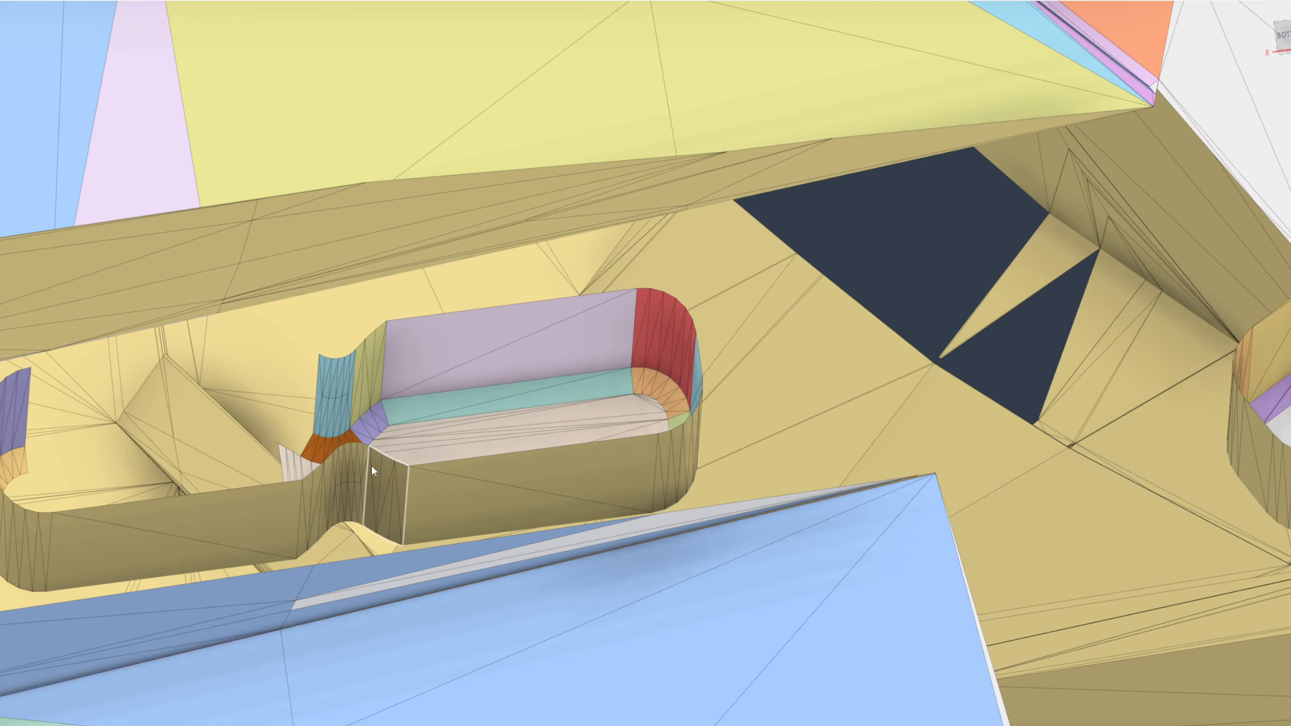
Separate the mesh body by Mesh Shells without keeping the original body
{"action": "scroll", "coordinate": [339, 464], "scroll_direction": "down", "scroll_amount": 3}
{"action": "mouse_move", "coordinate": [339, 461]}
{"action": "middle_mouse_down", "text": "shift"}
{"action": "mouse_move", "coordinate": [317, 450]}
{"action": "mouse_move", "coordinate": [285, 474]}
{"action": "mouse_move", "coordinate": [334, 459]}
{"action": "mouse_move", "coordinate": [340, 437]}
{"action": "middle_mouse_up", "text": "shift"}
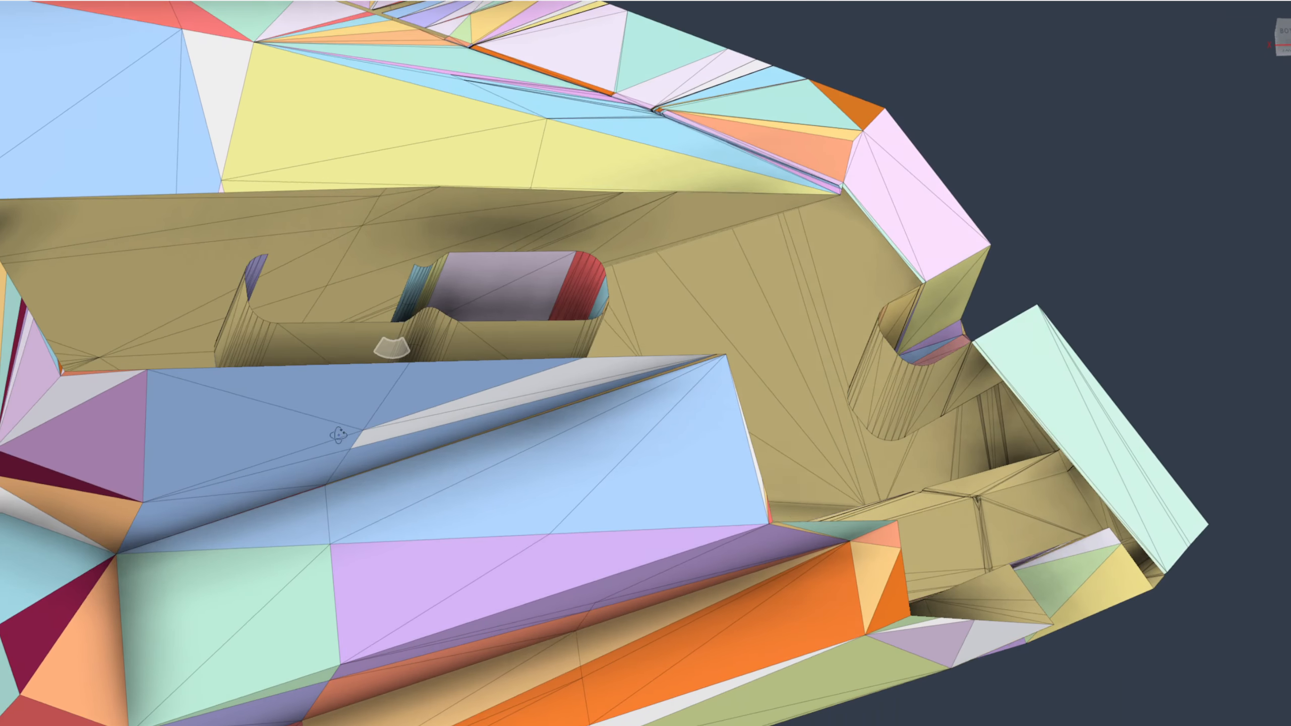
{"action": "left_click", "coordinate": [220, 2]}
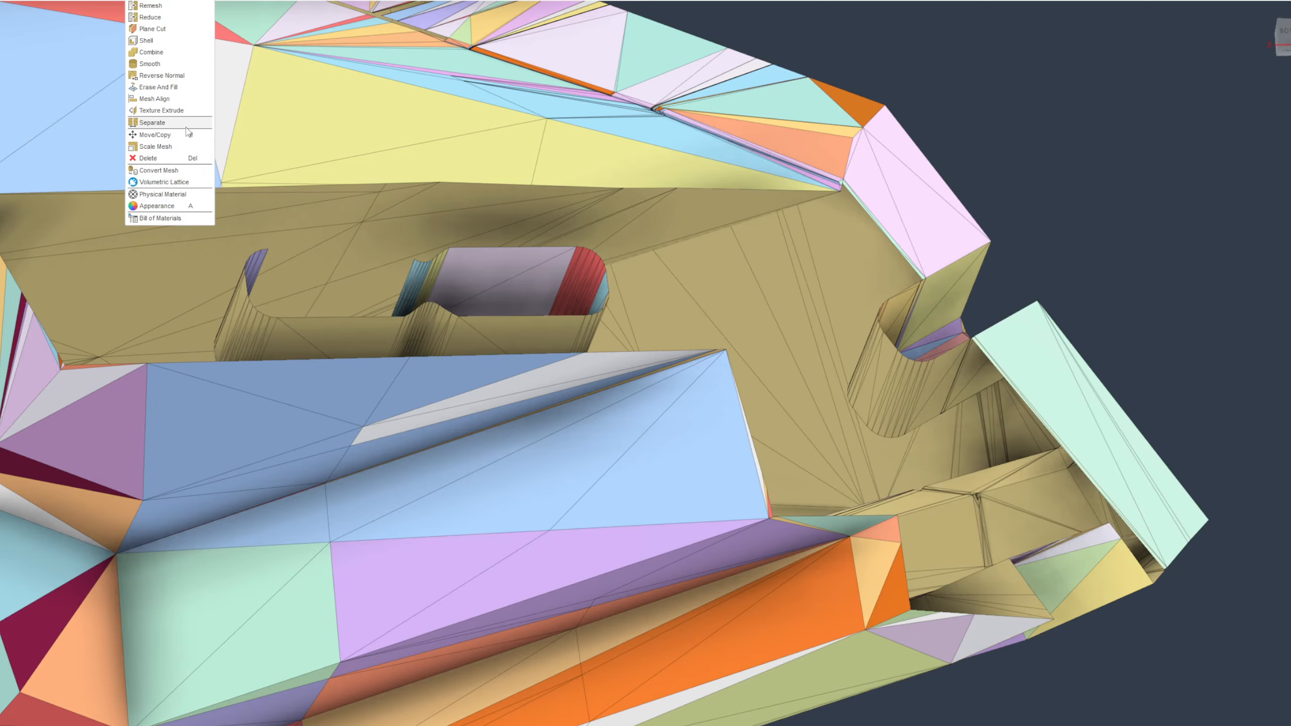
{"action": "left_click", "coordinate": [153, 123]}
{"action": "left_click", "coordinate": [784, 288]}
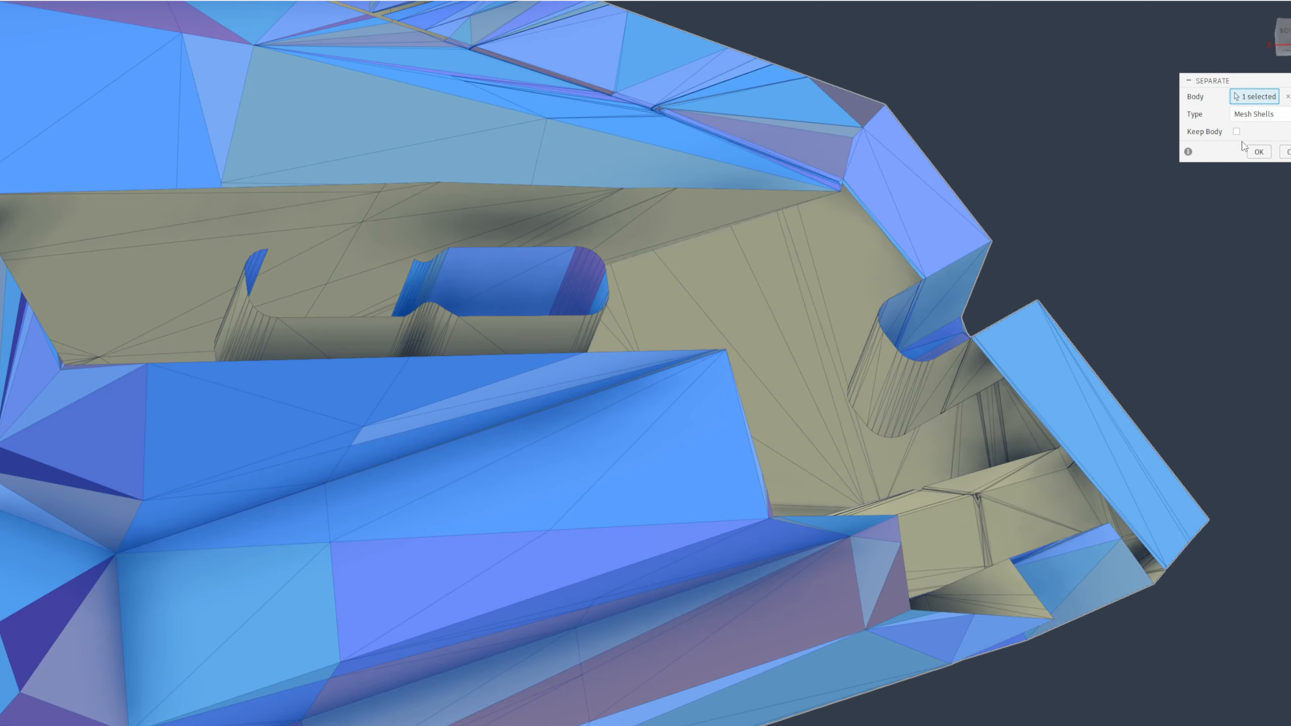
{"action": "left_click", "coordinate": [1257, 152]}
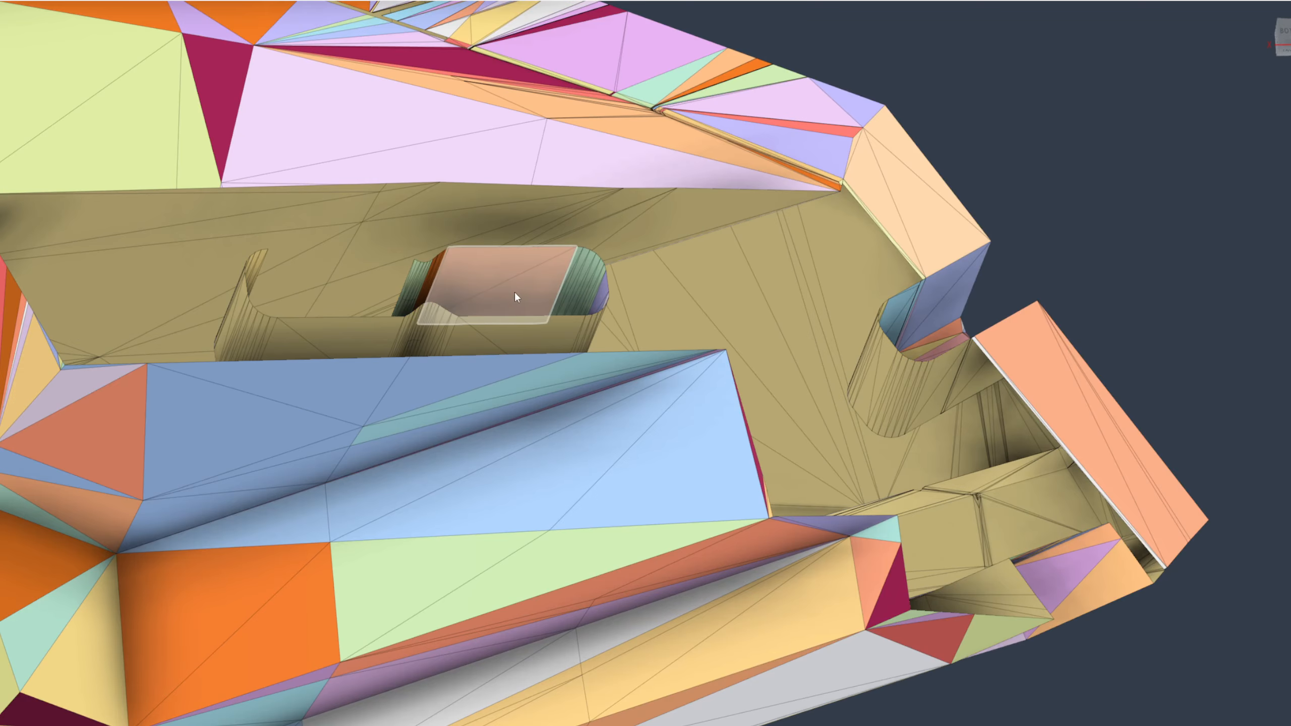
Delete all remaining connected faces of the double slot pocket inside the part
{"action": "left_click", "coordinate": [515, 293]}
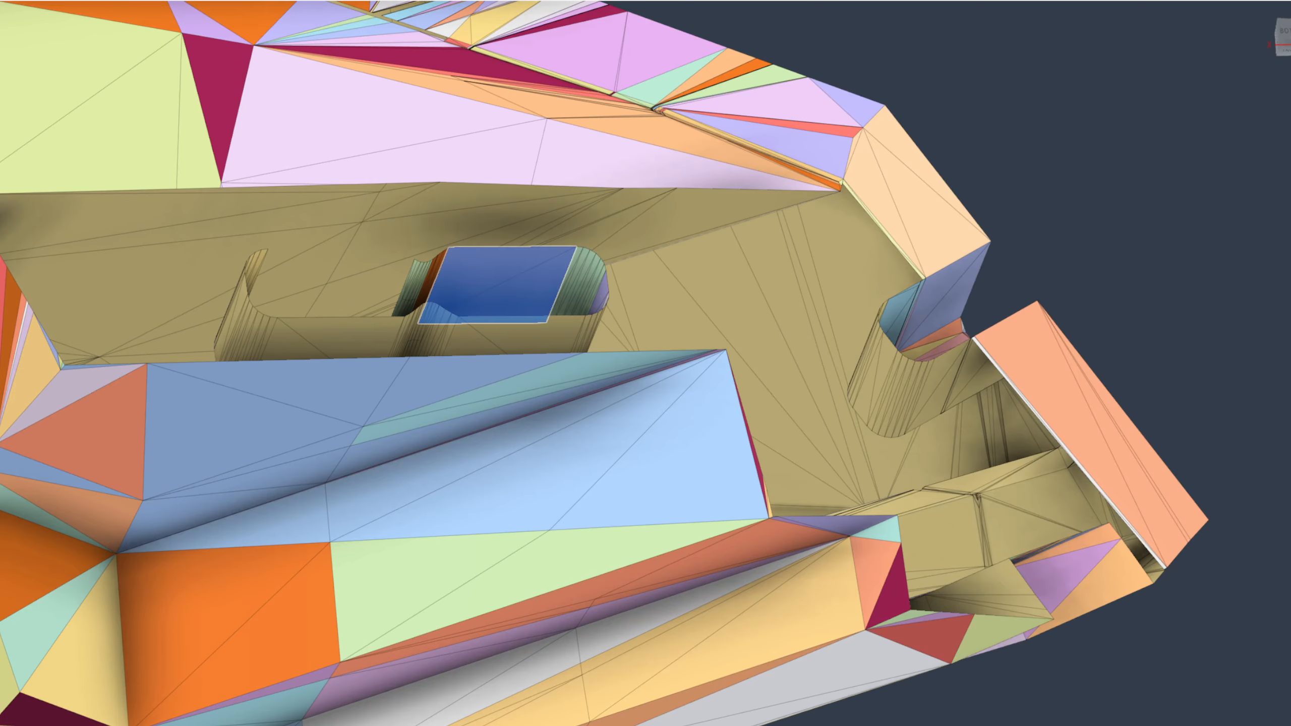
{"action": "double_click", "coordinate": [513, 290]}
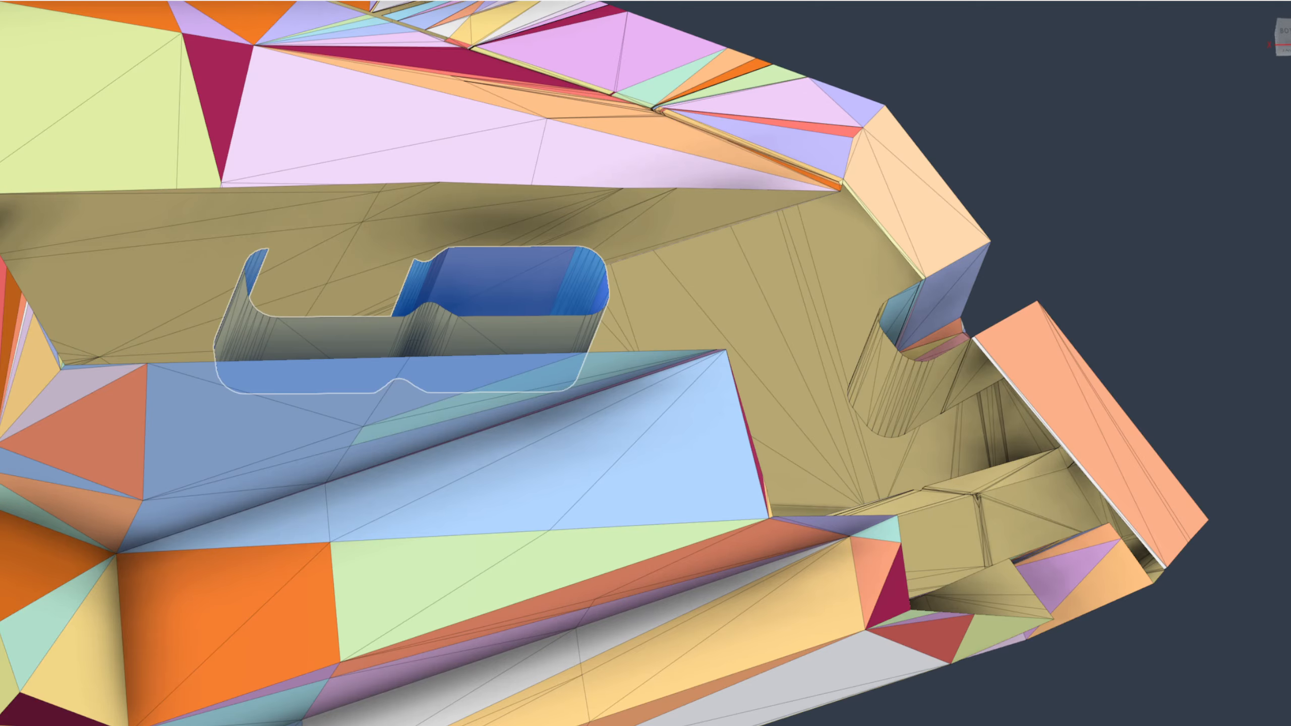
{"action": "key", "text": "Delete"}
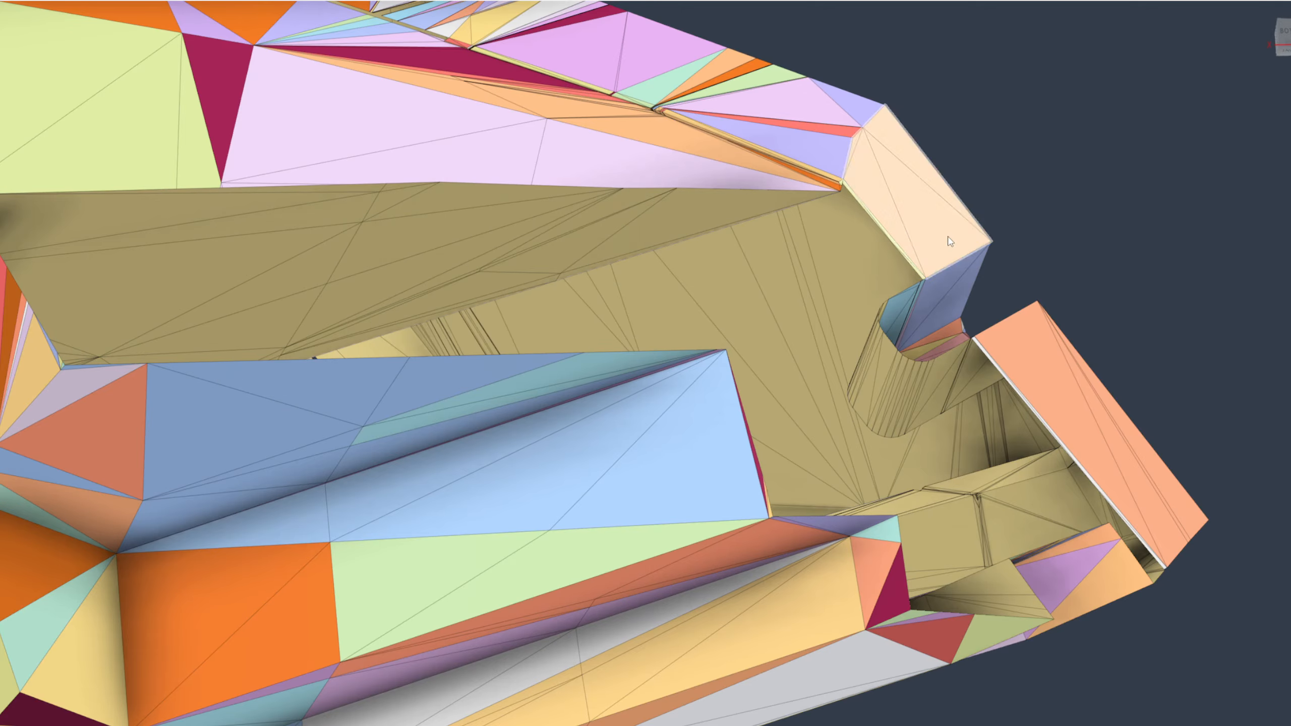
Locate the leftover body MeshBody468 in the model with Find in Window and examine its surroundings
{"action": "scroll", "coordinate": [656, 263], "scroll_direction": "up", "scroll_amount": 2}
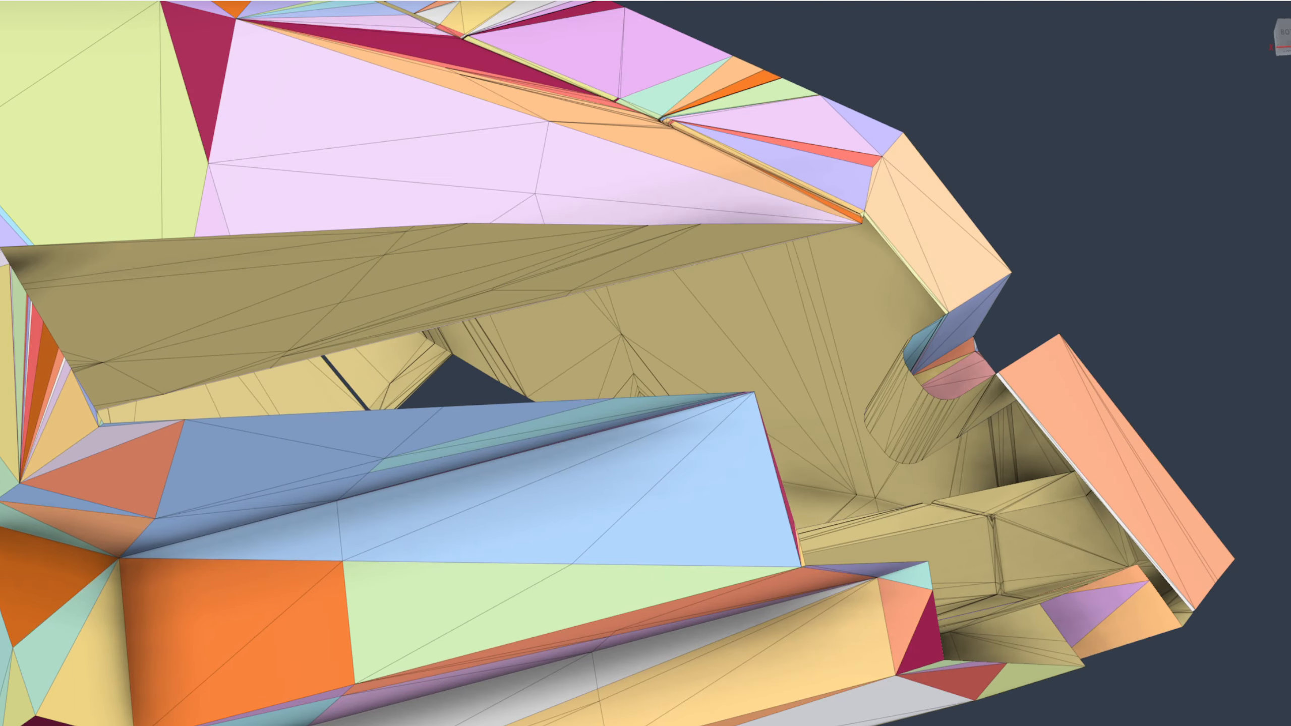
{"action": "scroll", "coordinate": [859, 298], "scroll_direction": "down", "scroll_amount": 8}
{"action": "middle_click_drag", "start_coordinate": [854, 300], "coordinate": [839, 326], "text": "shift"}
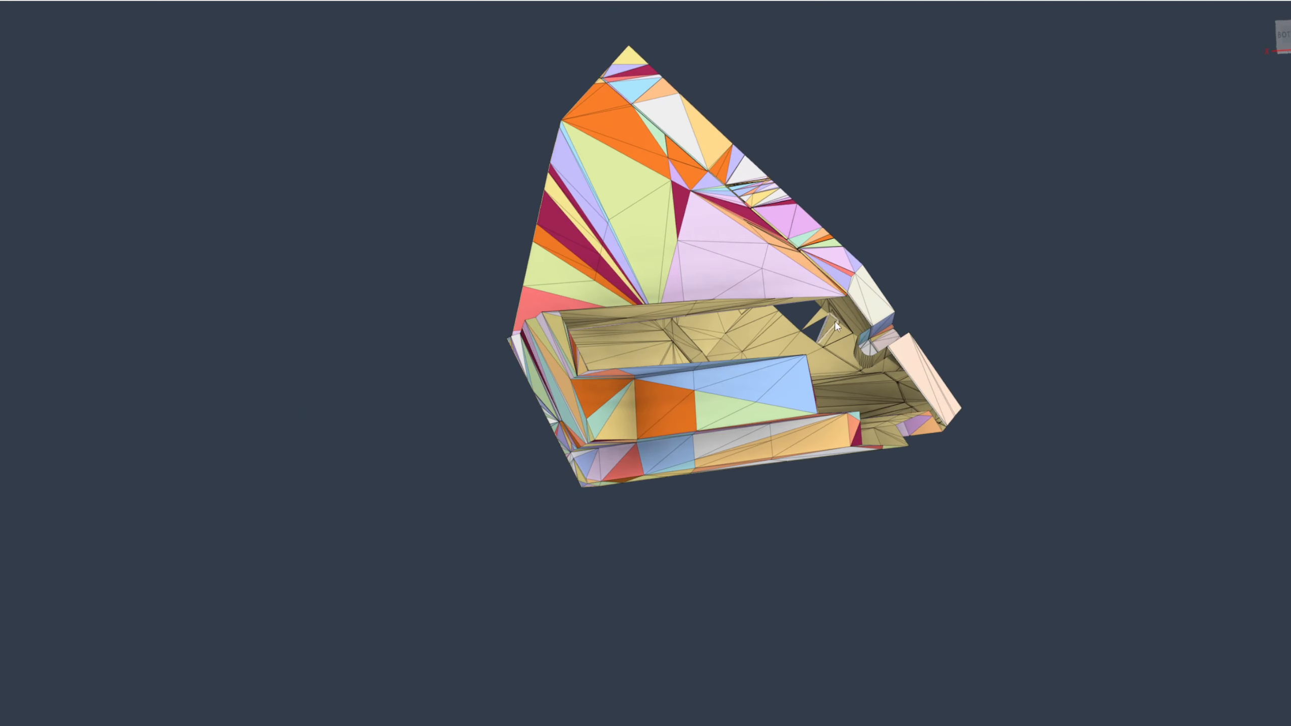
{"action": "scroll", "coordinate": [900, 297], "scroll_direction": "up", "scroll_amount": 4}
{"action": "left_click_drag", "start_coordinate": [543, 119], "coordinate": [106, 262]}
{"action": "scroll", "coordinate": [170, 380], "scroll_direction": "up", "scroll_amount": 3}
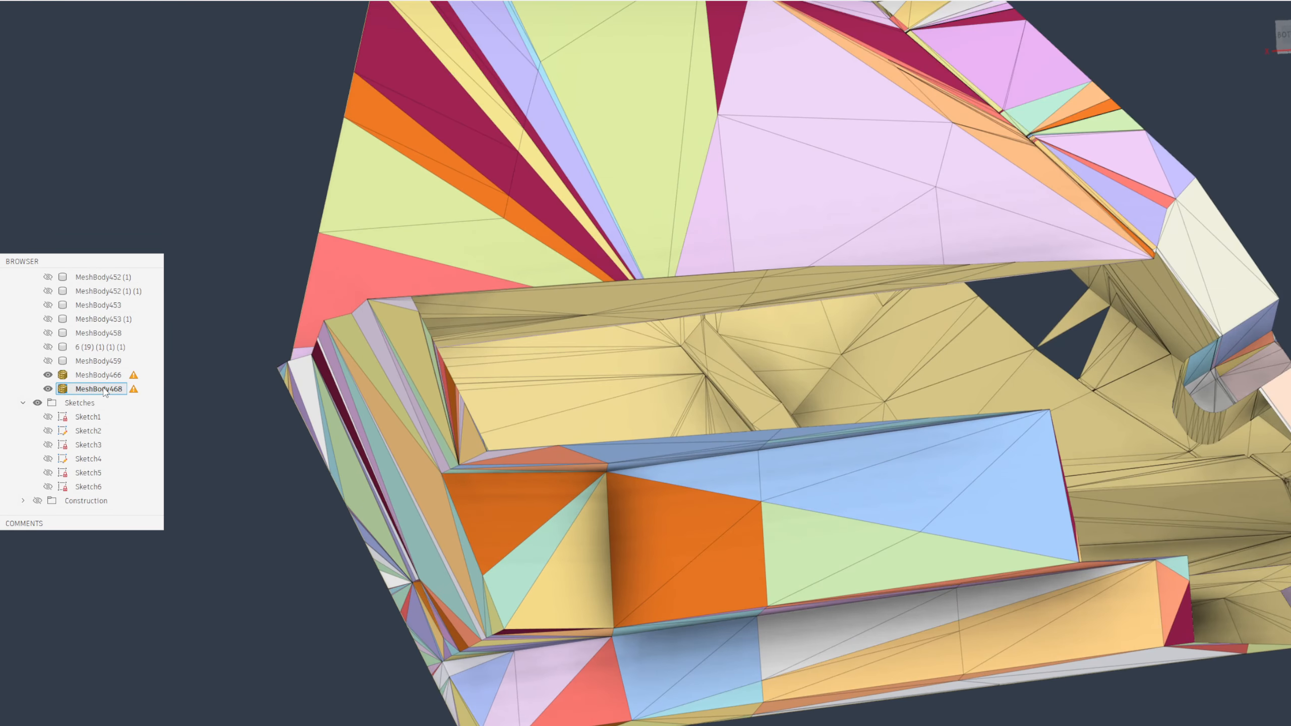
{"action": "right_click", "coordinate": [105, 392]}
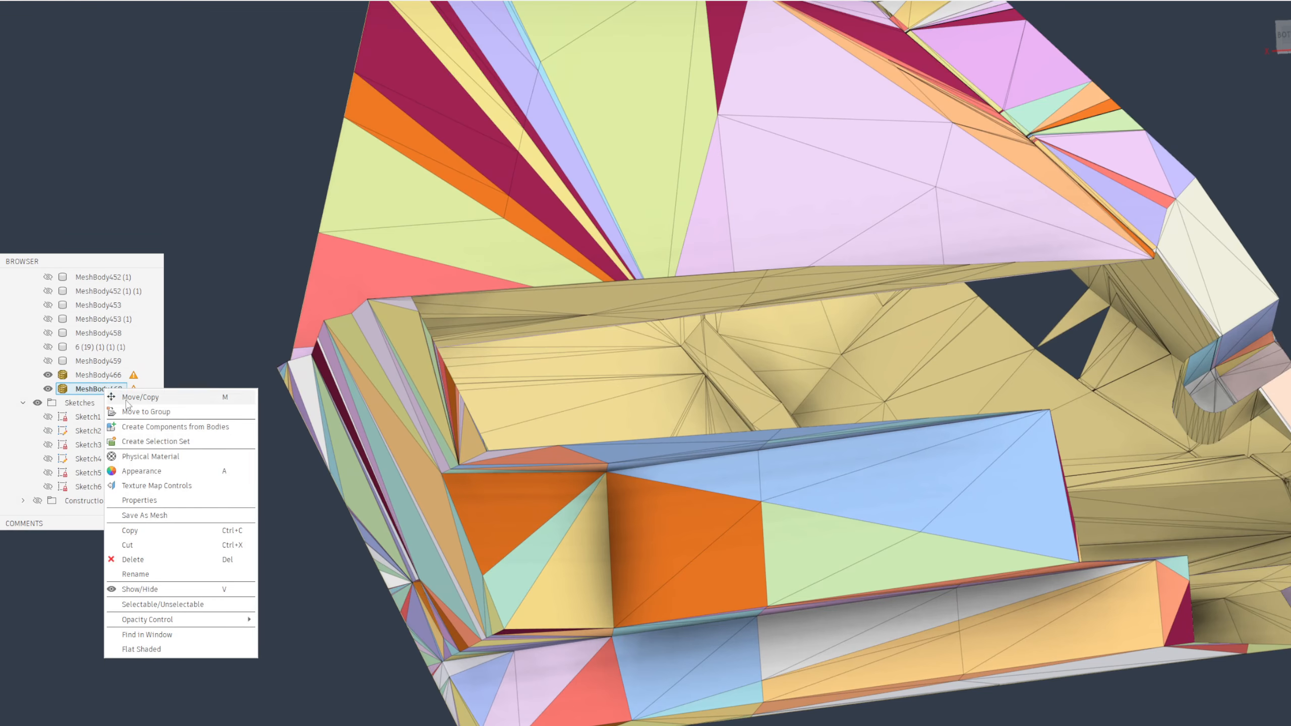
{"action": "left_click", "coordinate": [175, 635]}
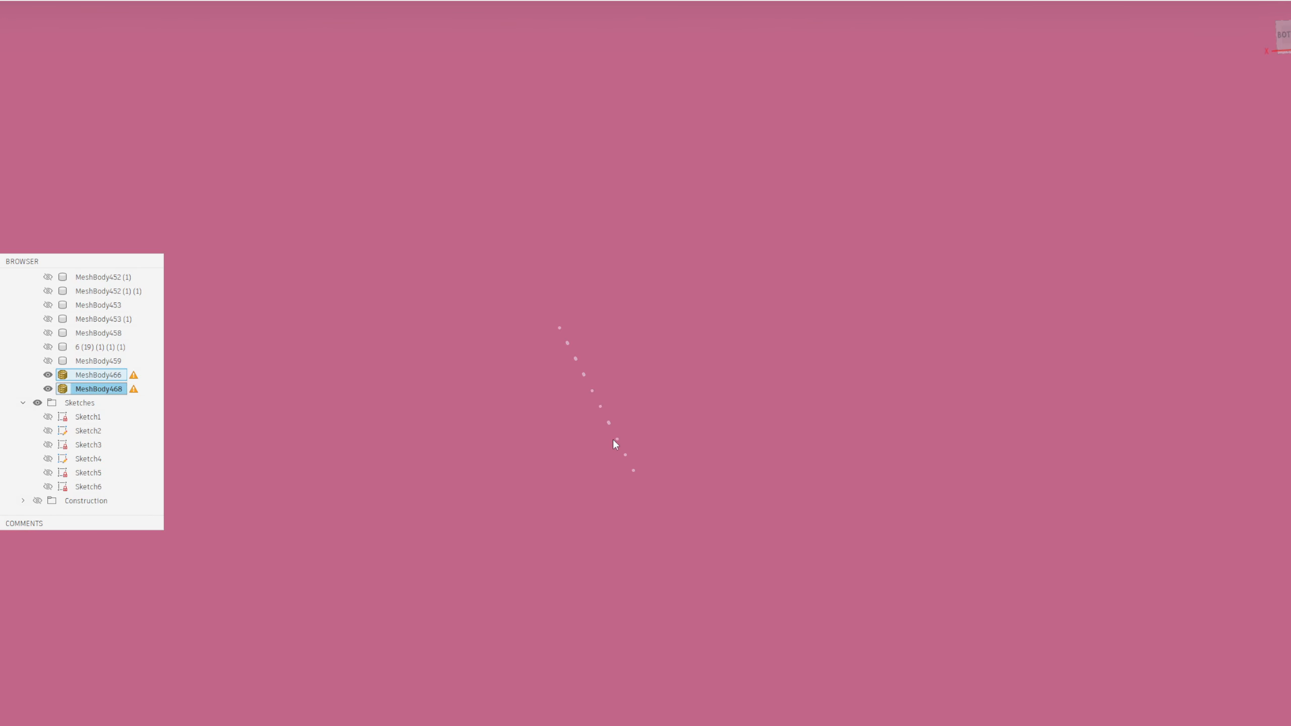
{"action": "middle_click_drag", "start_coordinate": [614, 454], "coordinate": [558, 436], "text": "shift"}
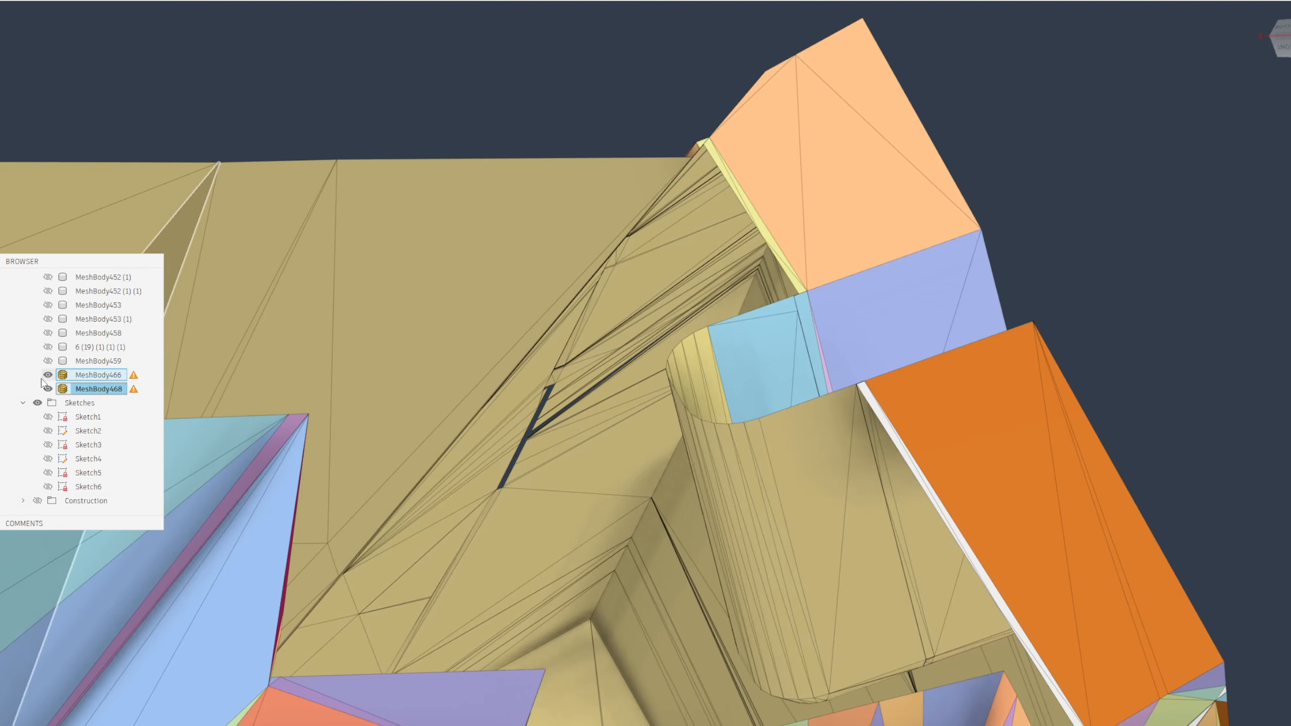
{"action": "right_click", "coordinate": [91, 390]}
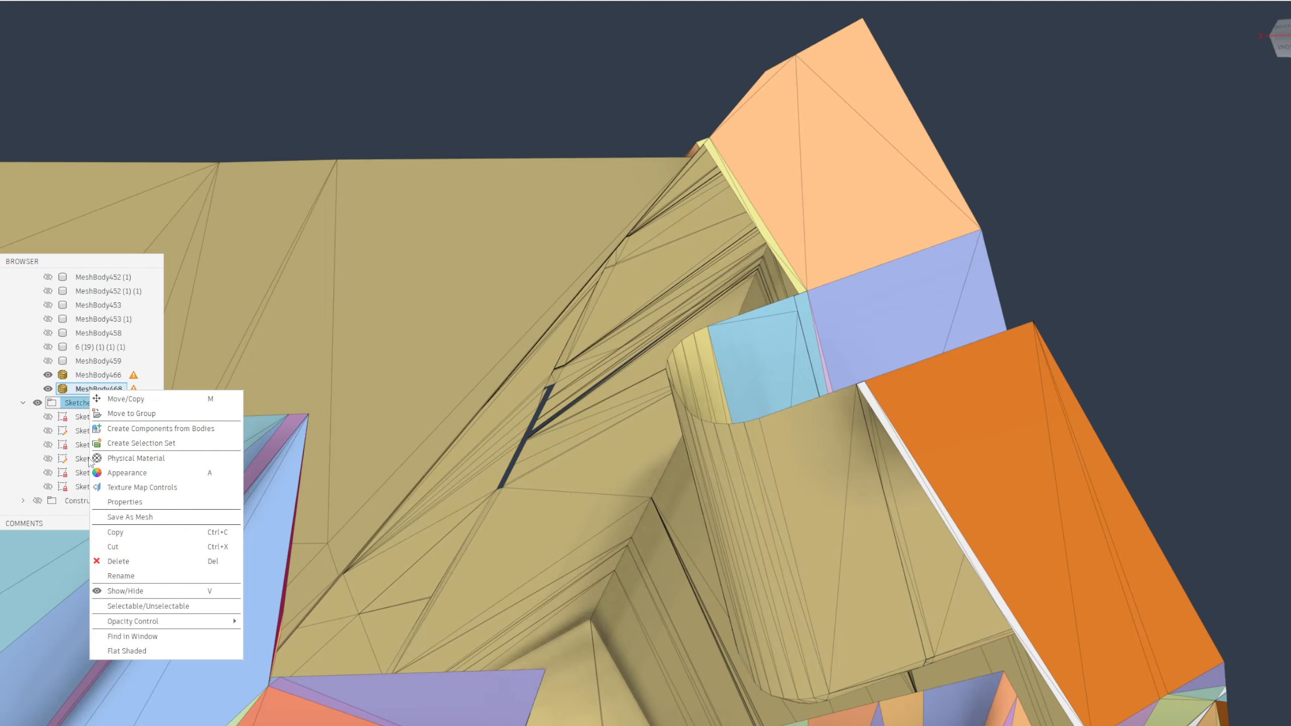
{"action": "left_click", "coordinate": [133, 637]}
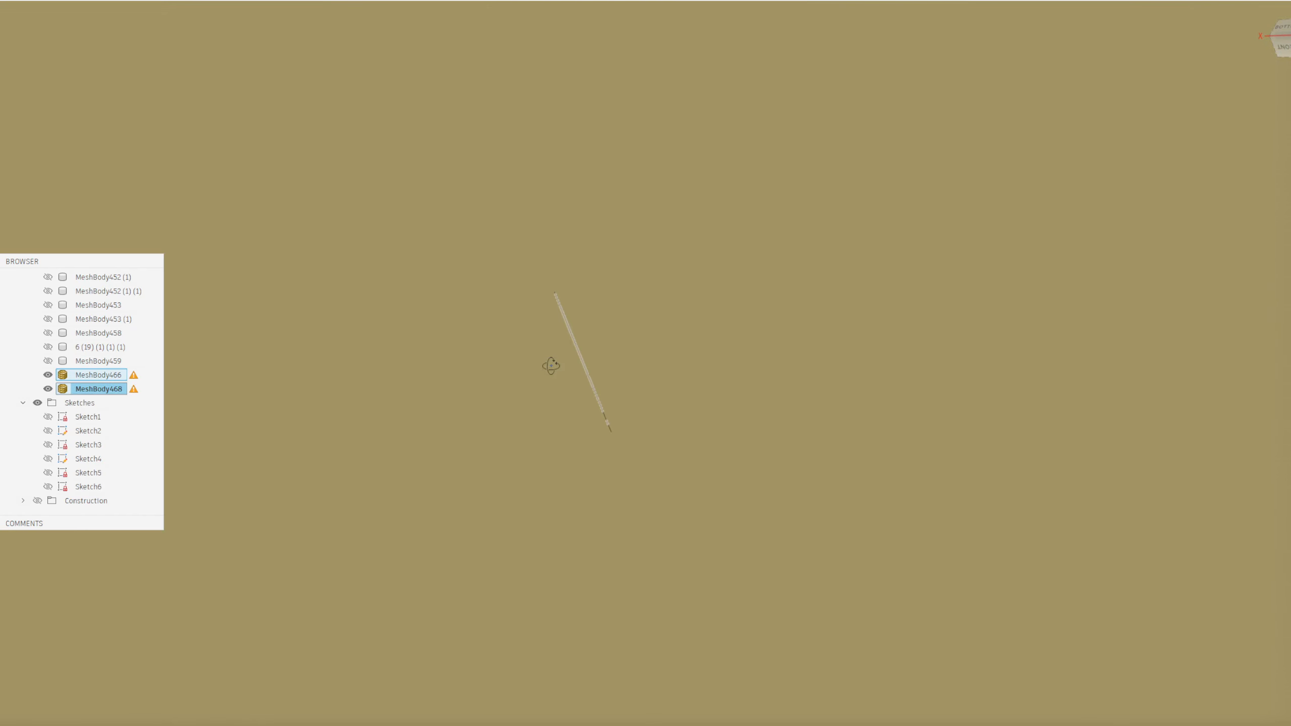
{"action": "middle_click_drag", "start_coordinate": [551, 366], "coordinate": [552, 378], "text": "shift"}
{"action": "scroll", "coordinate": [480, 435], "scroll_direction": "down", "scroll_amount": 5}
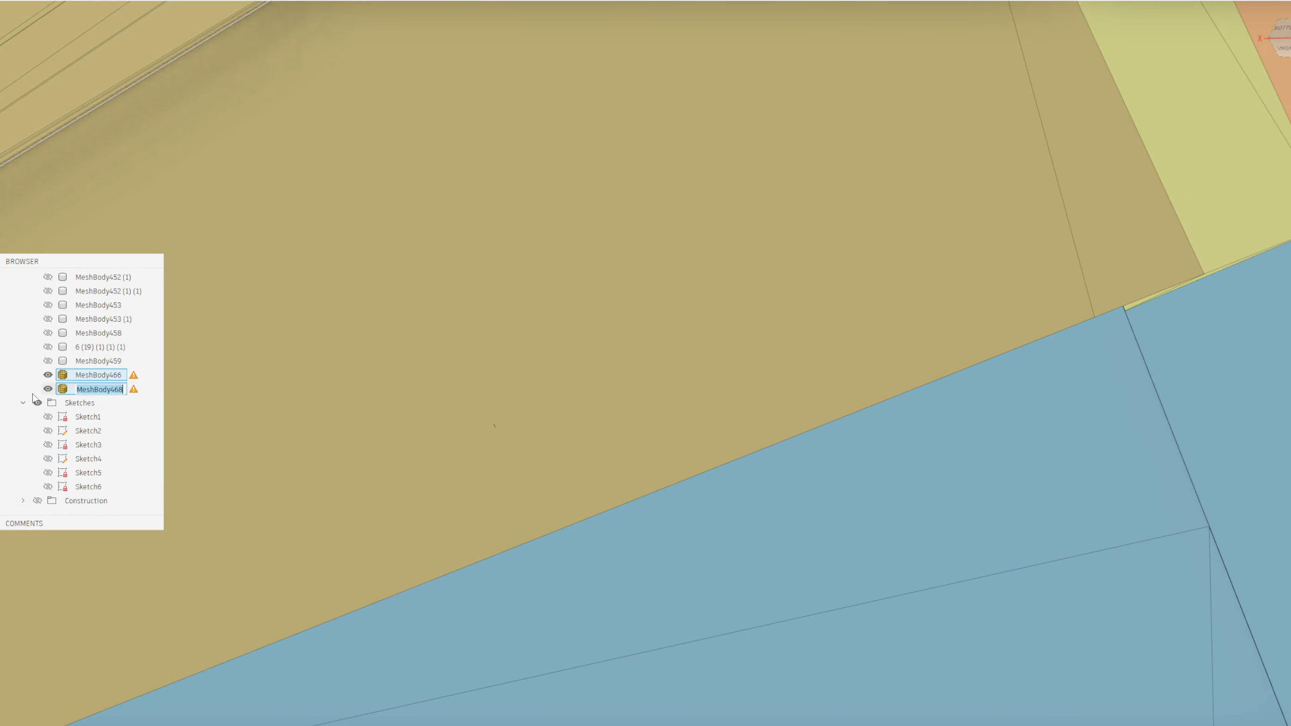
Delete the leftover body MeshBody468
{"action": "left_click", "coordinate": [70, 389]}
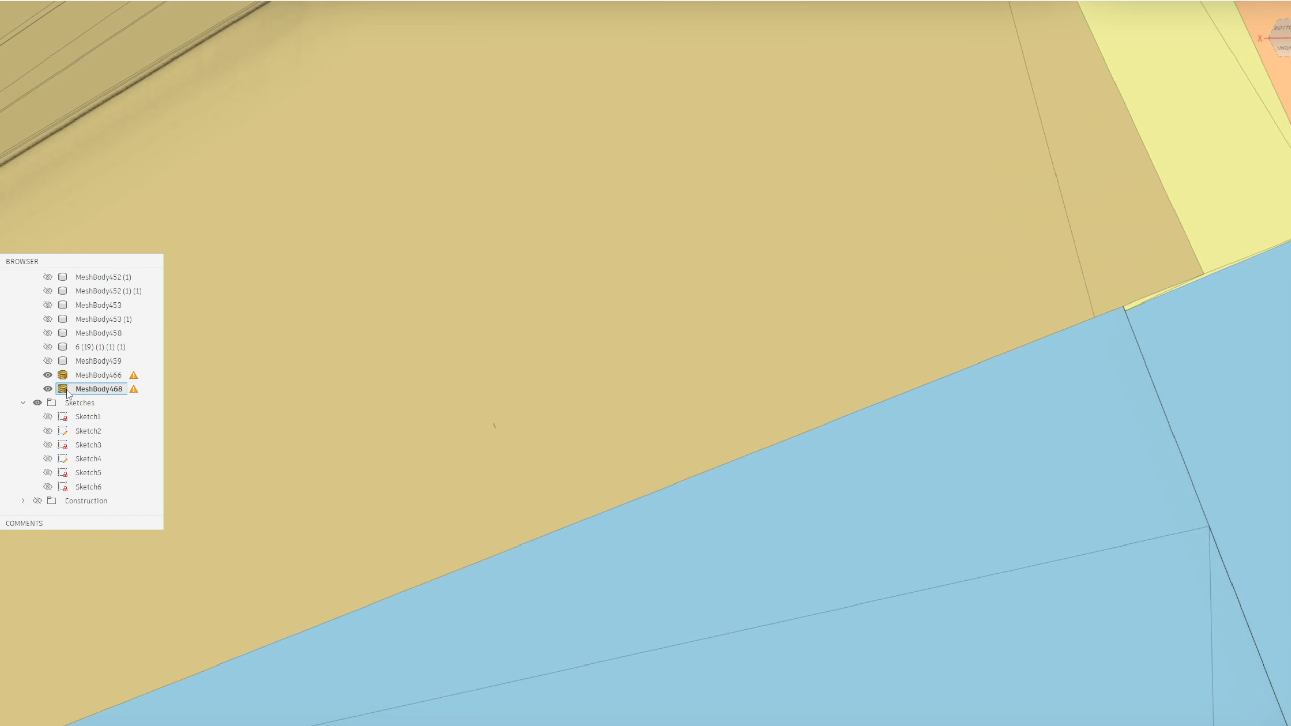
{"action": "left_click", "coordinate": [67, 378]}
{"action": "left_click", "coordinate": [65, 387]}
{"action": "scroll", "coordinate": [513, 429], "scroll_direction": "up", "scroll_amount": 5}
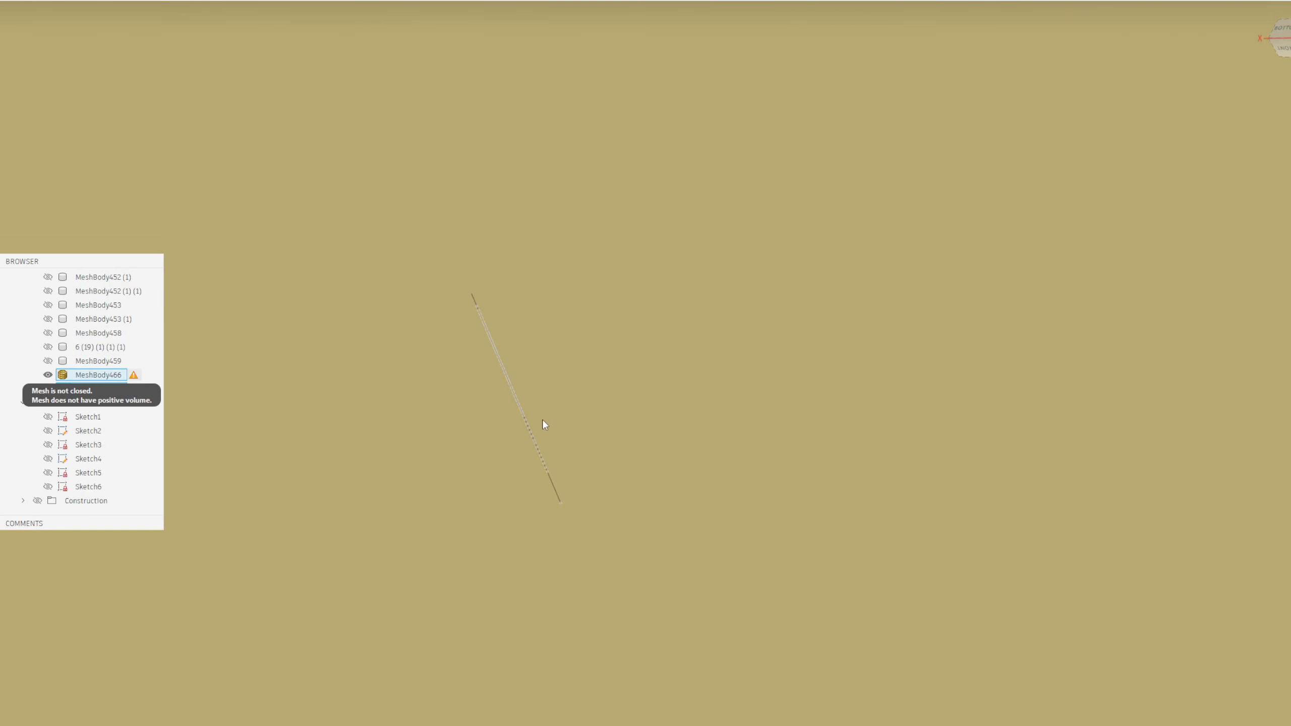
{"action": "key", "text": "Delete"}
Examine the mesh from several sides, especially the open notch and the narrow gap between its outer faces
{"action": "scroll", "coordinate": [356, 476], "scroll_direction": "down", "scroll_amount": 10}
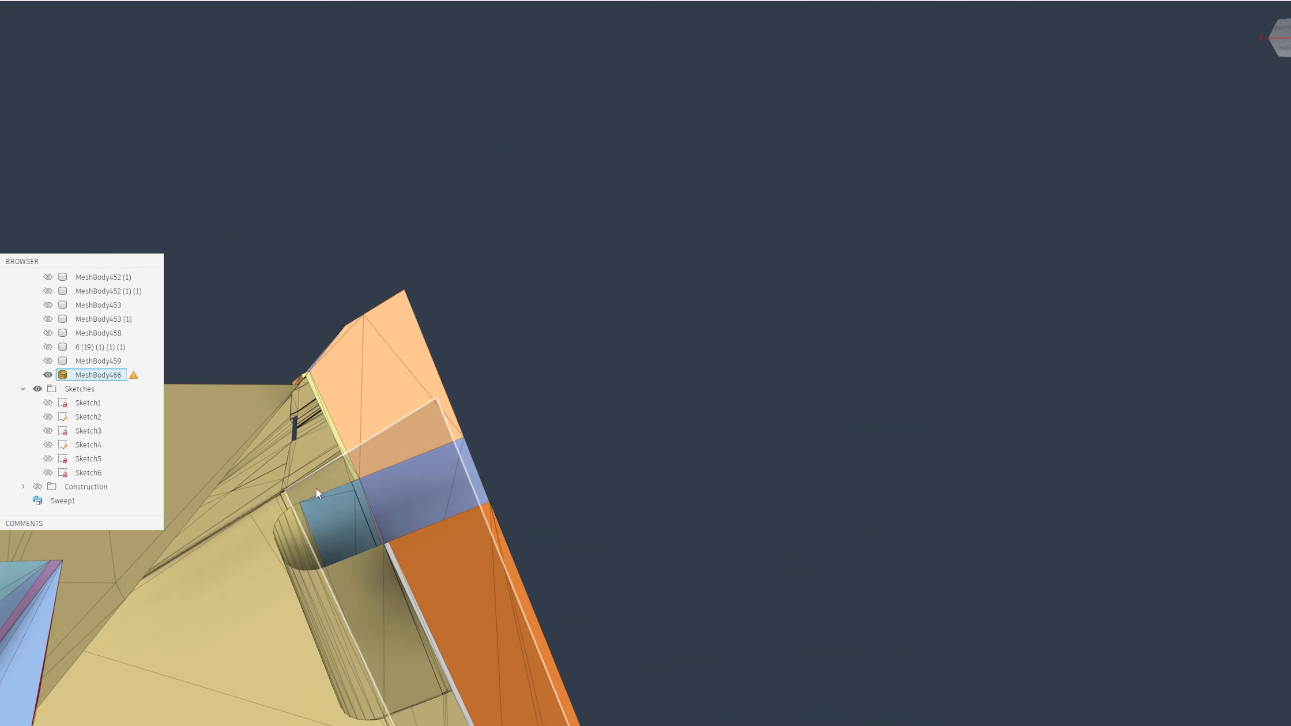
{"action": "scroll", "coordinate": [315, 488], "scroll_direction": "down", "scroll_amount": 3}
{"action": "middle_click_drag", "start_coordinate": [279, 519], "coordinate": [580, 449], "text": "shift"}
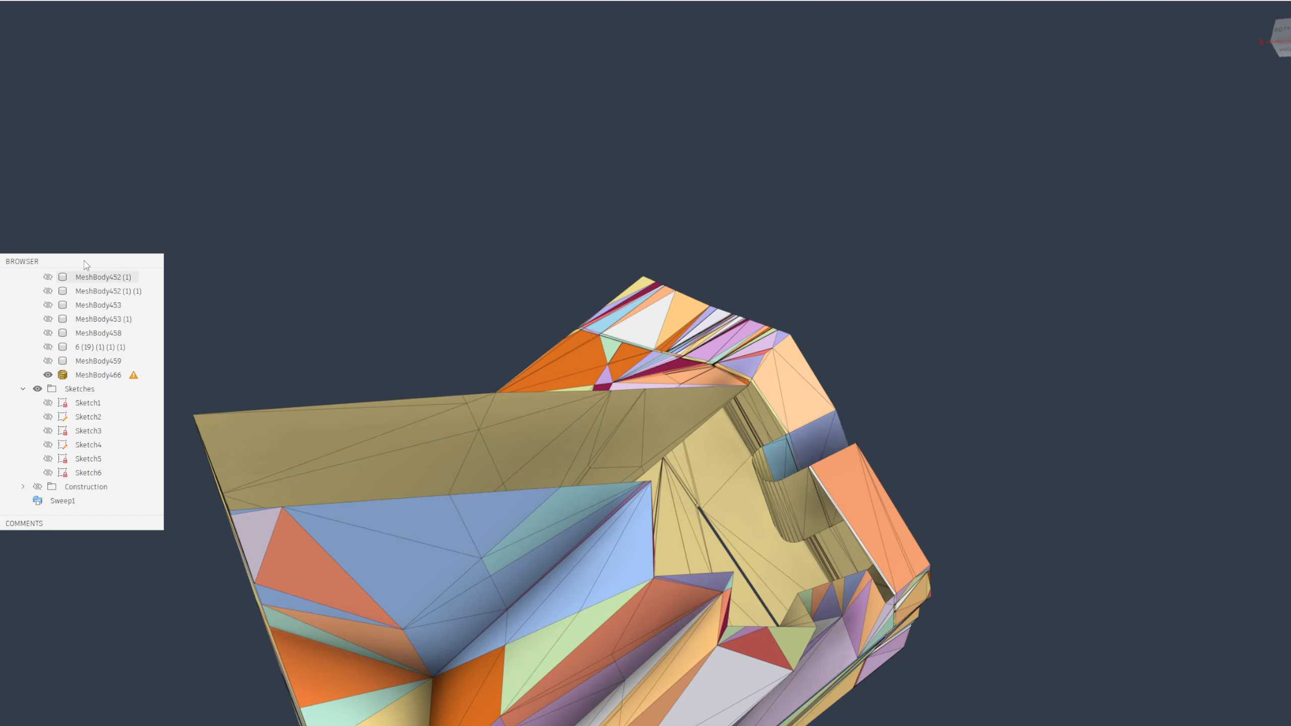
{"action": "left_click_drag", "start_coordinate": [86, 266], "coordinate": [1290, 362]}
{"action": "middle_click_drag", "start_coordinate": [55, 519], "coordinate": [279, 376], "text": "shift"}
{"action": "middle_click_drag", "start_coordinate": [466, 405], "coordinate": [545, 623], "text": "shift"}
{"action": "scroll", "coordinate": [523, 236], "scroll_direction": "up", "scroll_amount": 7}
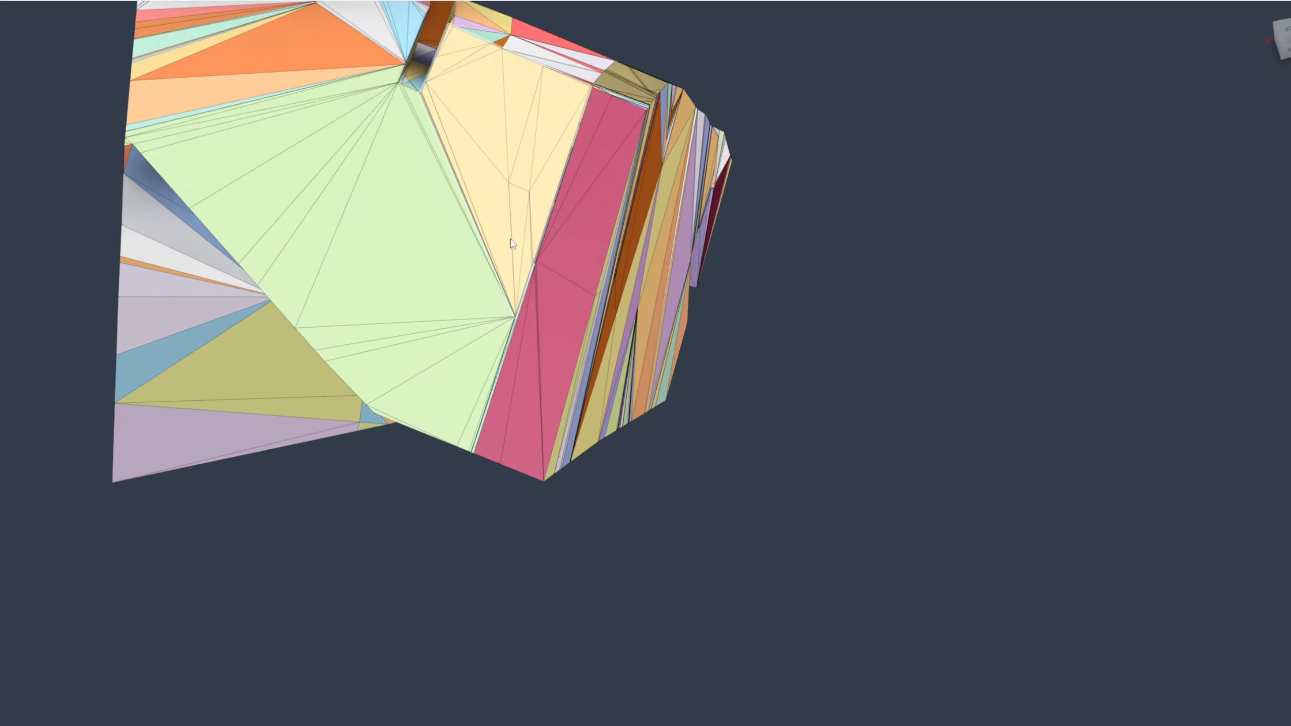
{"action": "scroll", "coordinate": [568, 225], "scroll_direction": "down", "scroll_amount": 4}
{"action": "middle_click_drag", "start_coordinate": [584, 112], "coordinate": [423, 465]}
{"action": "scroll", "coordinate": [511, 348], "scroll_direction": "up", "scroll_amount": 3}
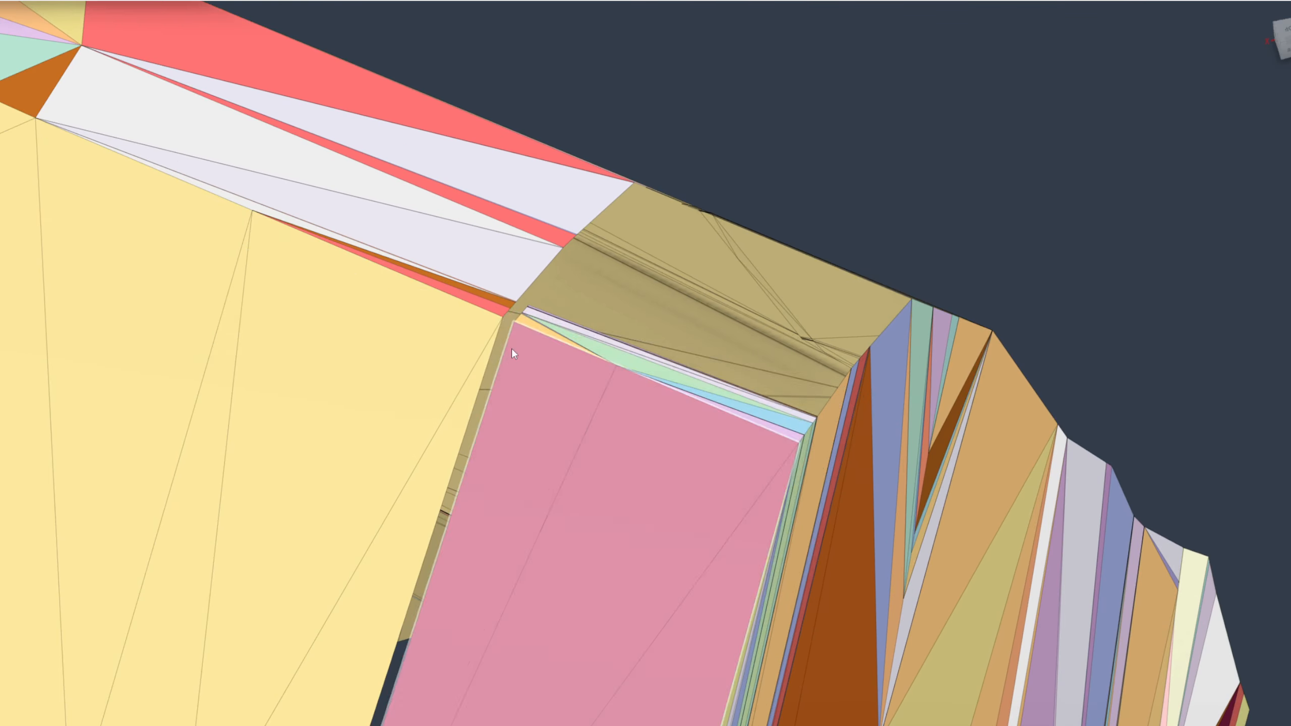
{"action": "scroll", "coordinate": [515, 340], "scroll_direction": "up", "scroll_amount": 5}
{"action": "scroll", "coordinate": [480, 365], "scroll_direction": "down", "scroll_amount": 5}
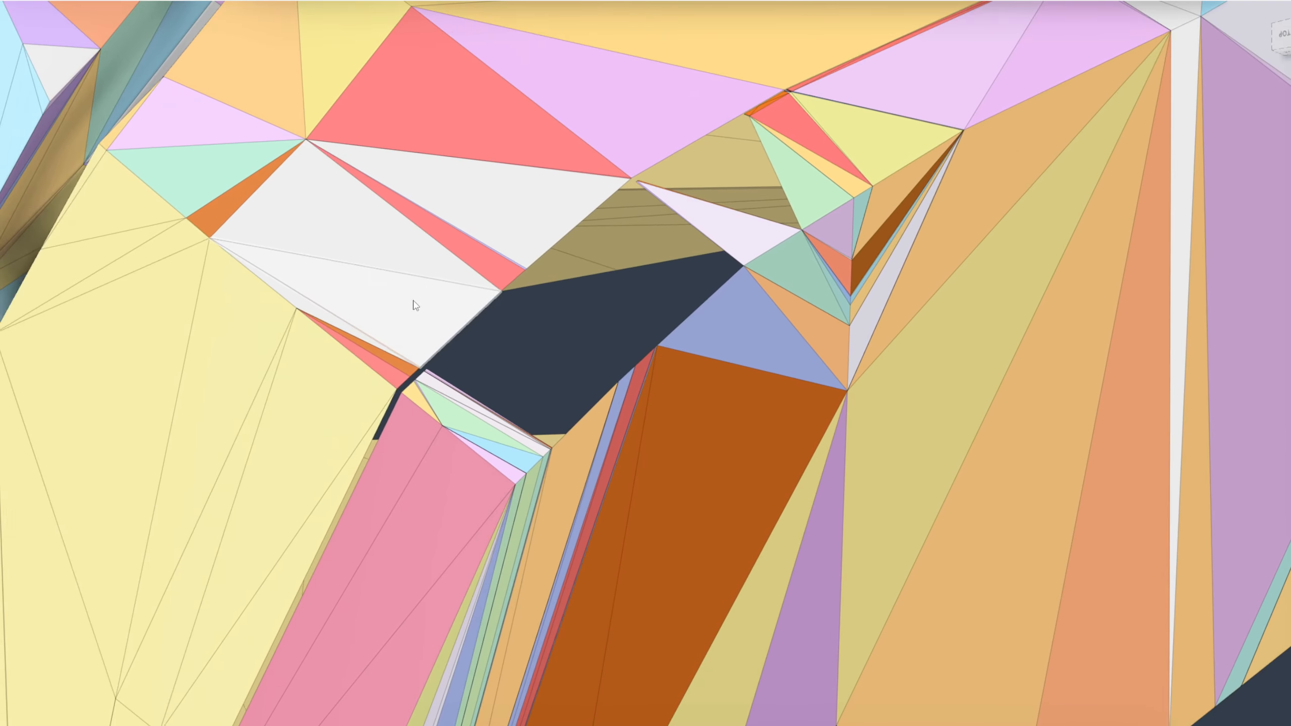
{"action": "scroll", "coordinate": [390, 405], "scroll_direction": "up", "scroll_amount": 5}
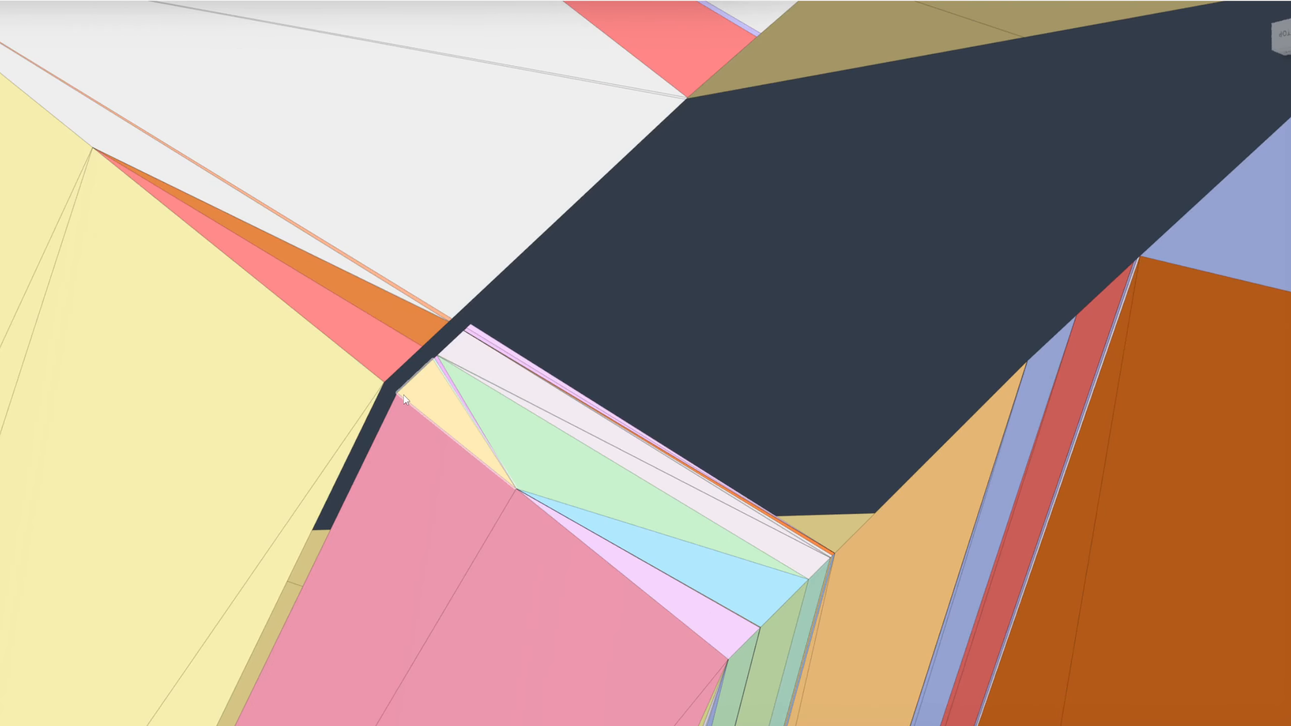
{"action": "scroll", "coordinate": [397, 398], "scroll_direction": "up", "scroll_amount": 3}
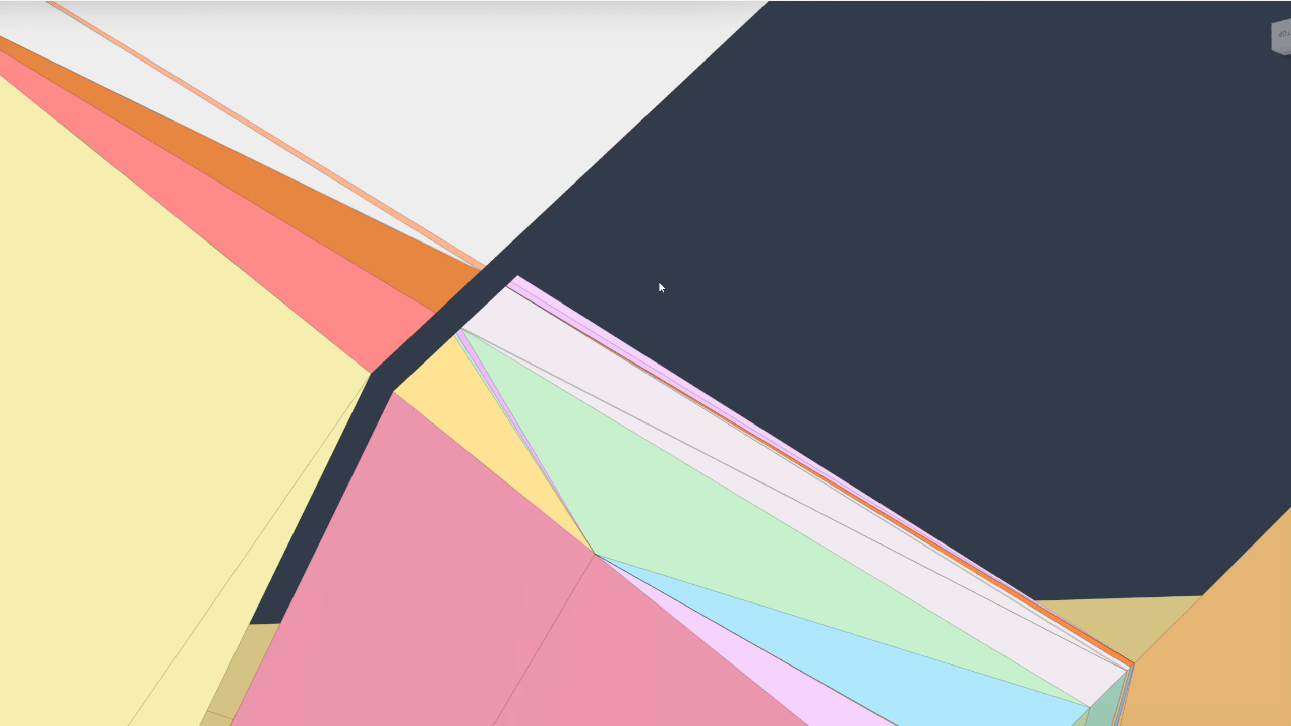
{"action": "scroll", "coordinate": [433, 444], "scroll_direction": "down", "scroll_amount": 2}
{"action": "scroll", "coordinate": [529, 378], "scroll_direction": "up", "scroll_amount": 3}
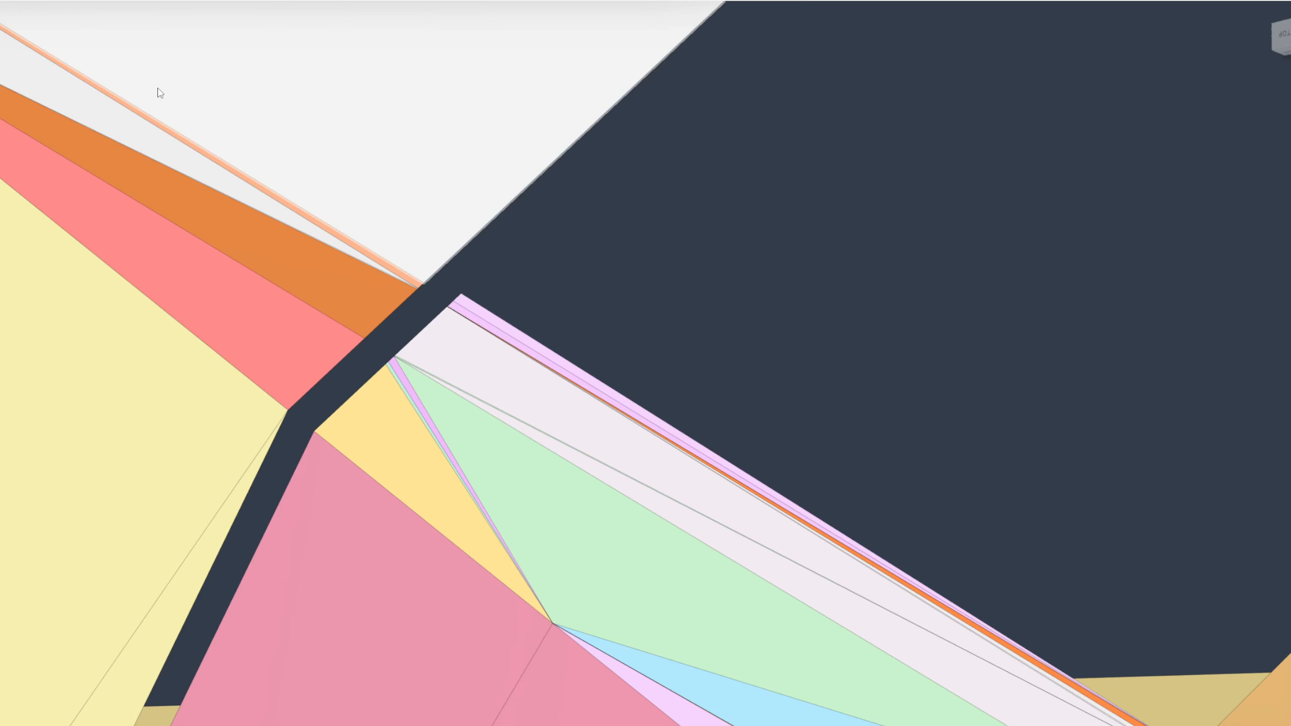
Convert the remaining mesh body MeshBody466 with the Convert Mesh command
{"action": "key", "text": "ctrl+a"}
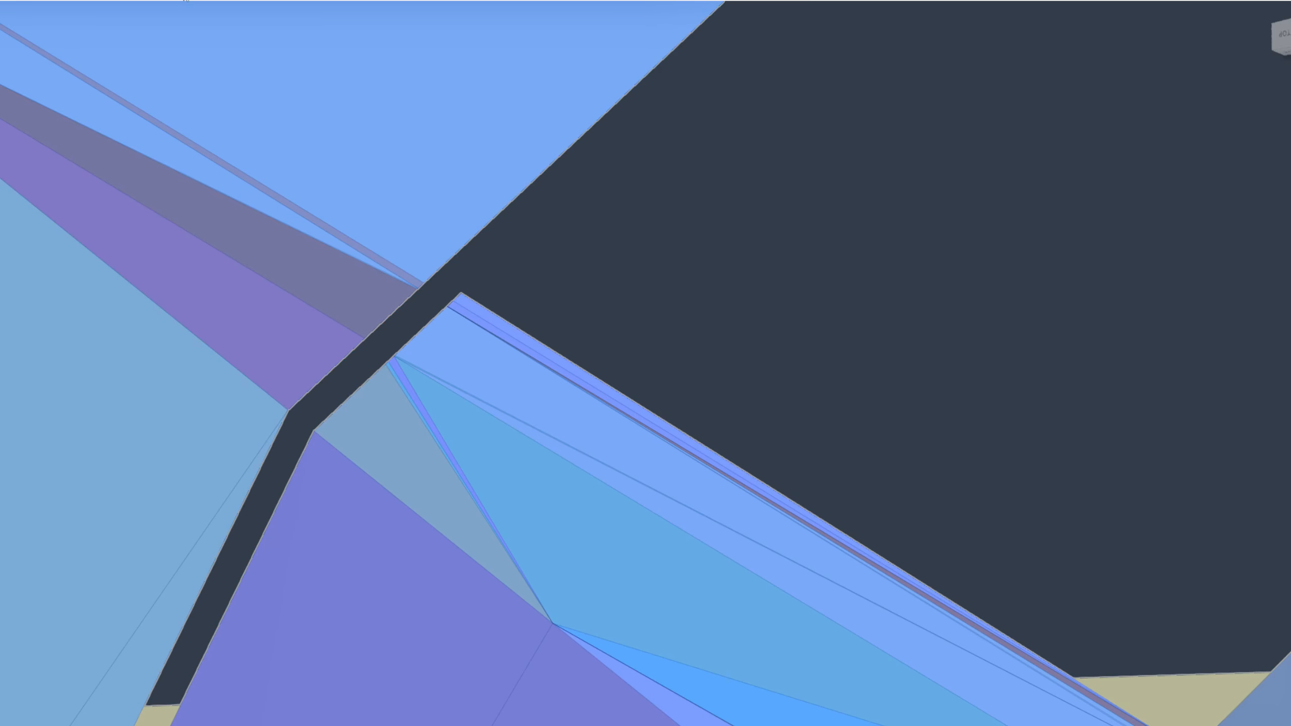
{"action": "left_click", "coordinate": [198, 1]}
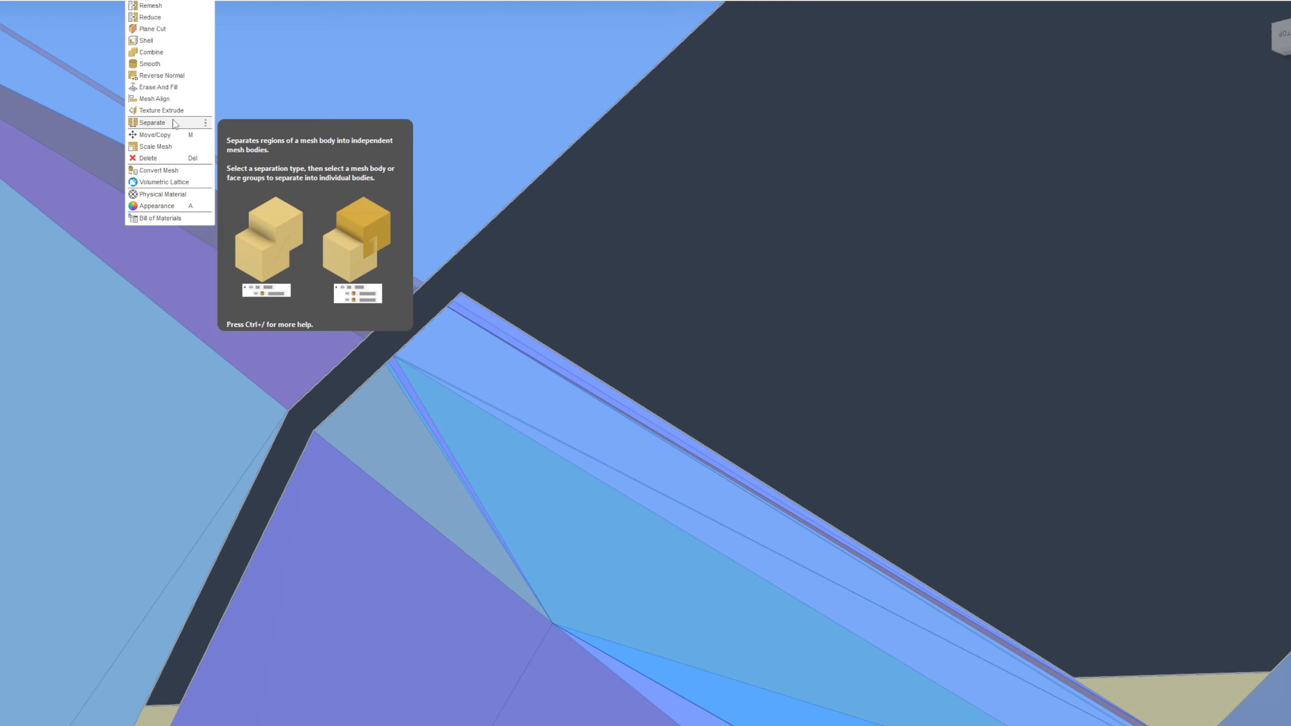
{"action": "left_click", "coordinate": [171, 172]}
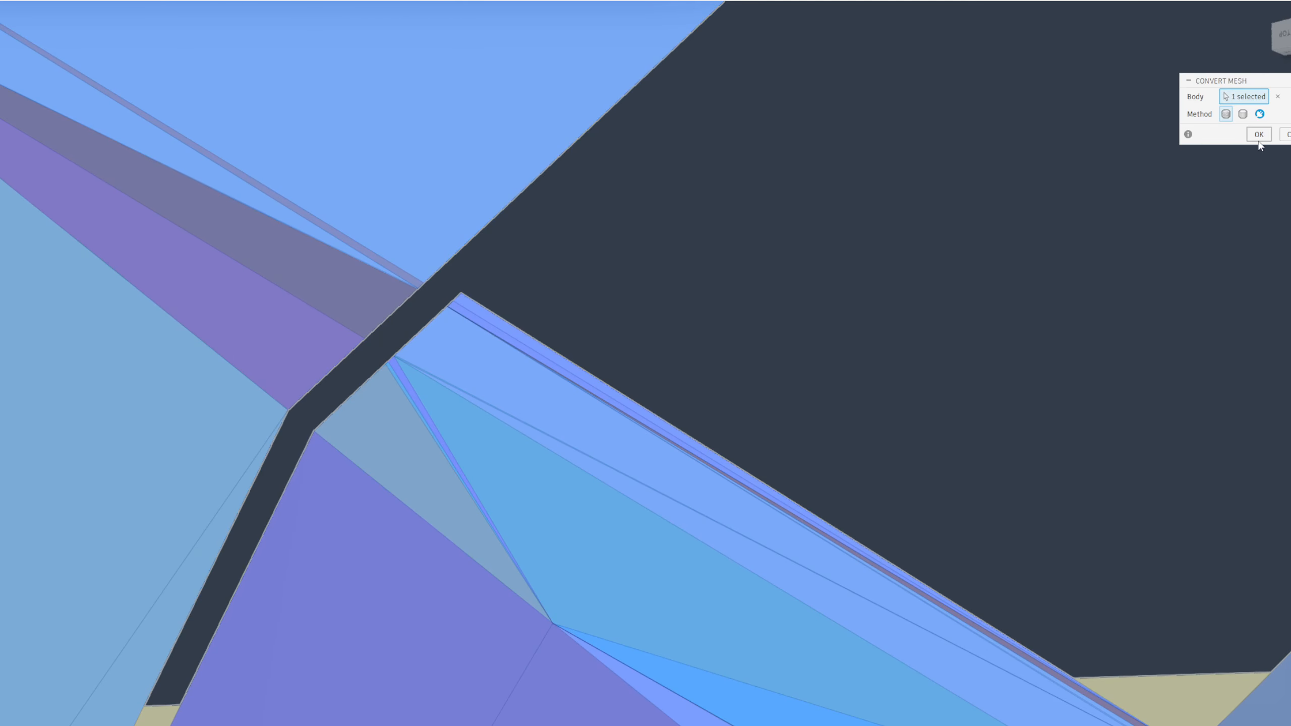
{"action": "key", "text": "Return"}
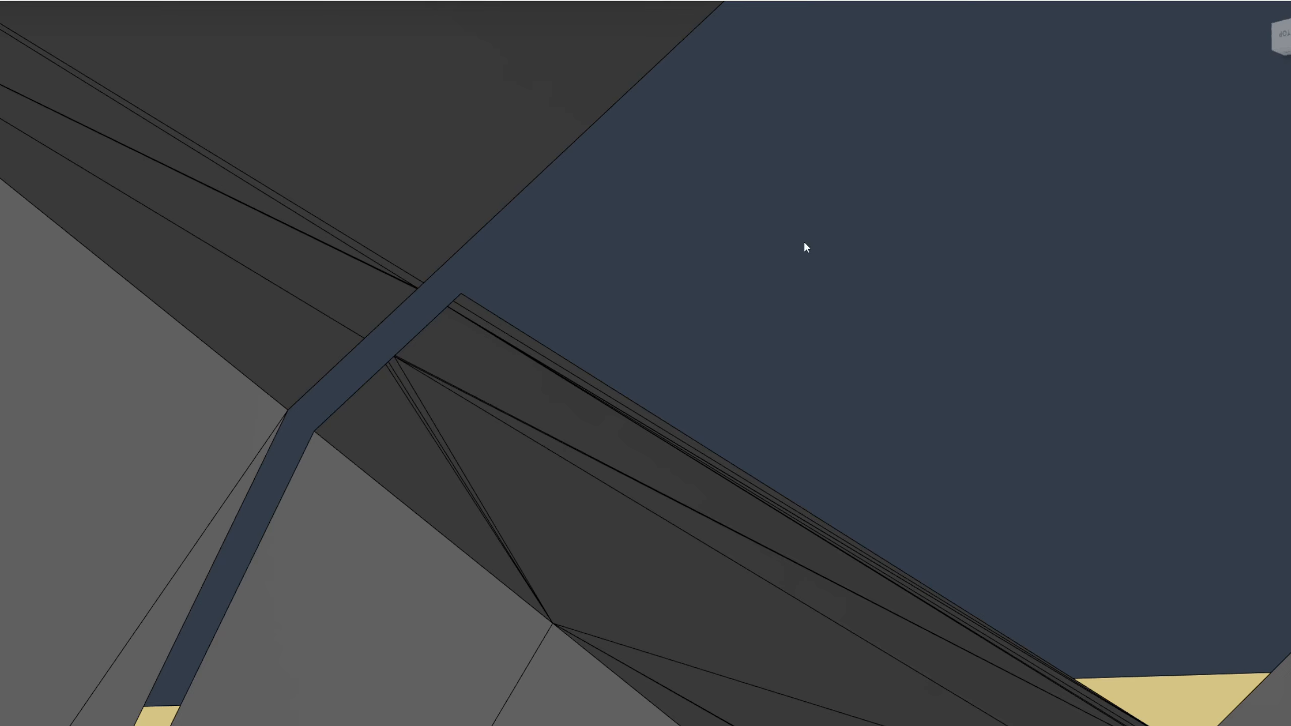
Start a sketch on the triangular face beside the narrow gap at the notch corner
{"action": "middle_click_drag", "start_coordinate": [804, 242], "coordinate": [600, 357], "text": "shift"}
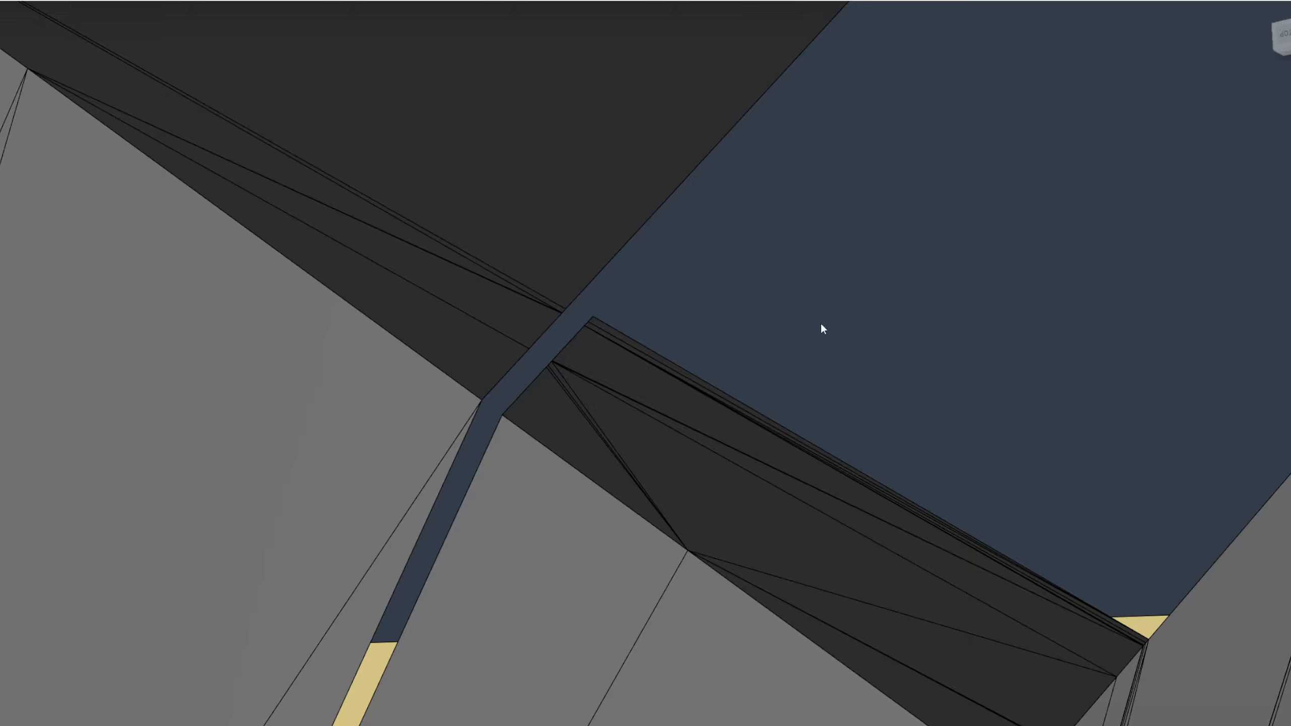
{"action": "left_click", "coordinate": [527, 415]}
{"action": "left_click", "coordinate": [801, 279]}
{"action": "scroll", "coordinate": [530, 417], "scroll_direction": "up", "scroll_amount": 2}
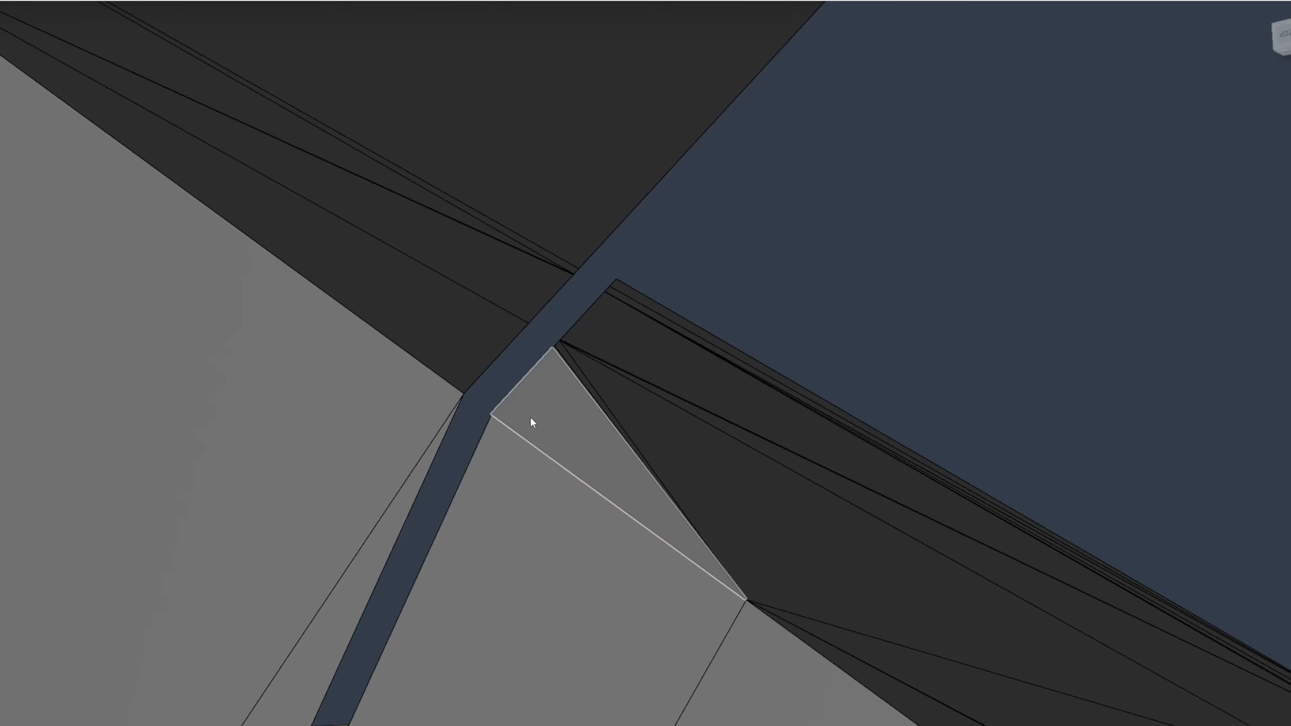
{"action": "left_click", "coordinate": [531, 411]}
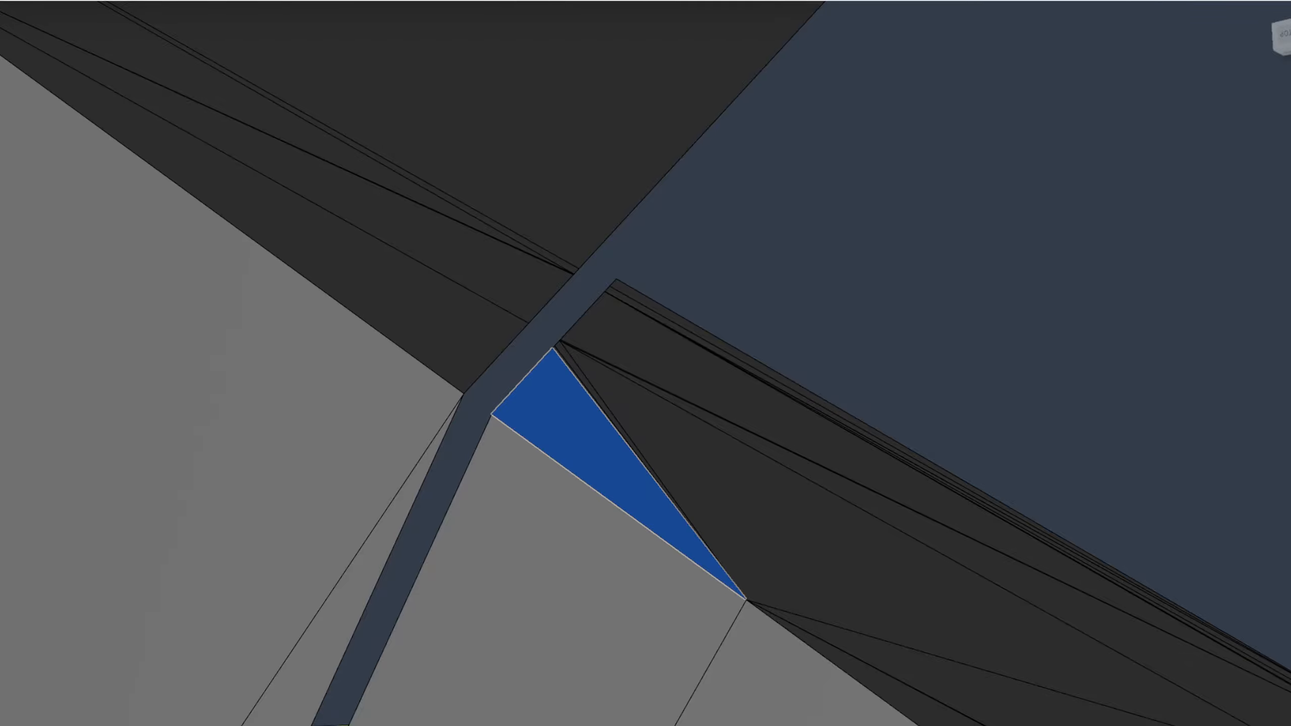
{"action": "scroll", "coordinate": [641, 430], "scroll_direction": "up", "scroll_amount": 2}
{"action": "left_click", "coordinate": [452, 401]}
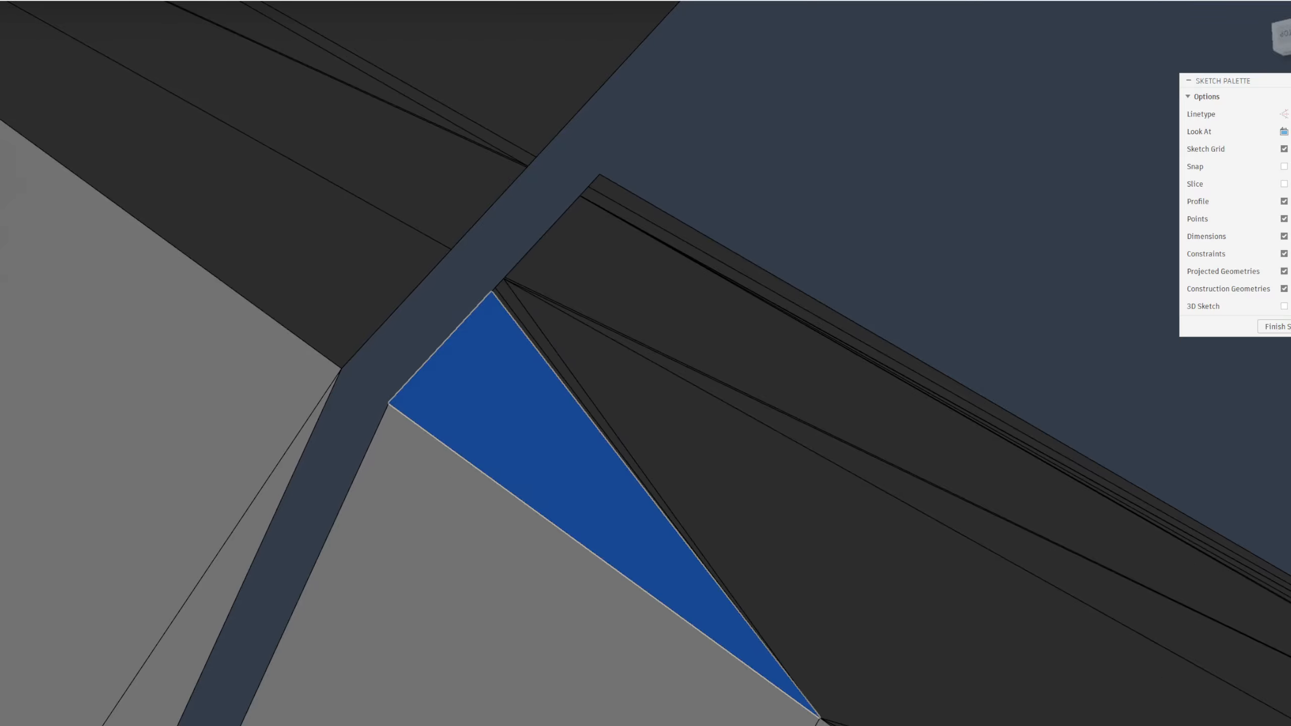
Project the two opposite edges of the narrow gap and their outer corner points into the sketch
{"action": "left_click", "coordinate": [359, 384]}
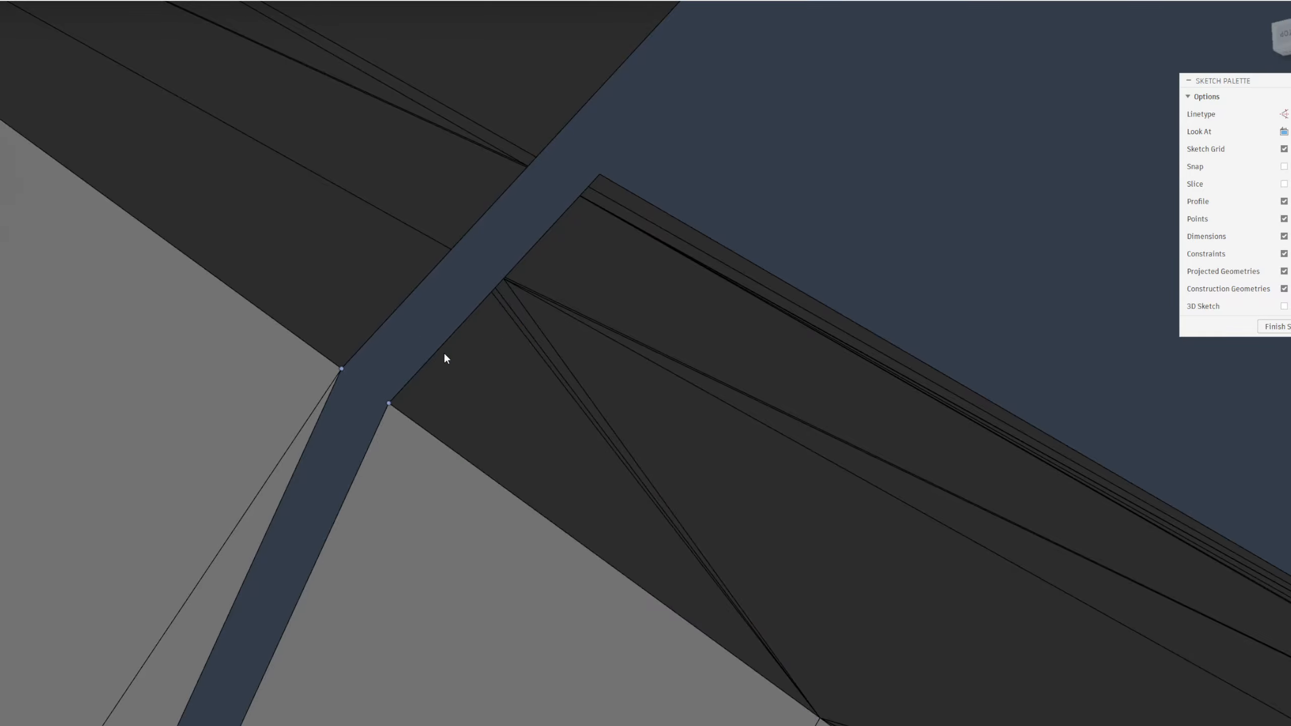
{"action": "scroll", "coordinate": [479, 303], "scroll_direction": "up", "scroll_amount": 2}
{"action": "left_click", "coordinate": [480, 301]}
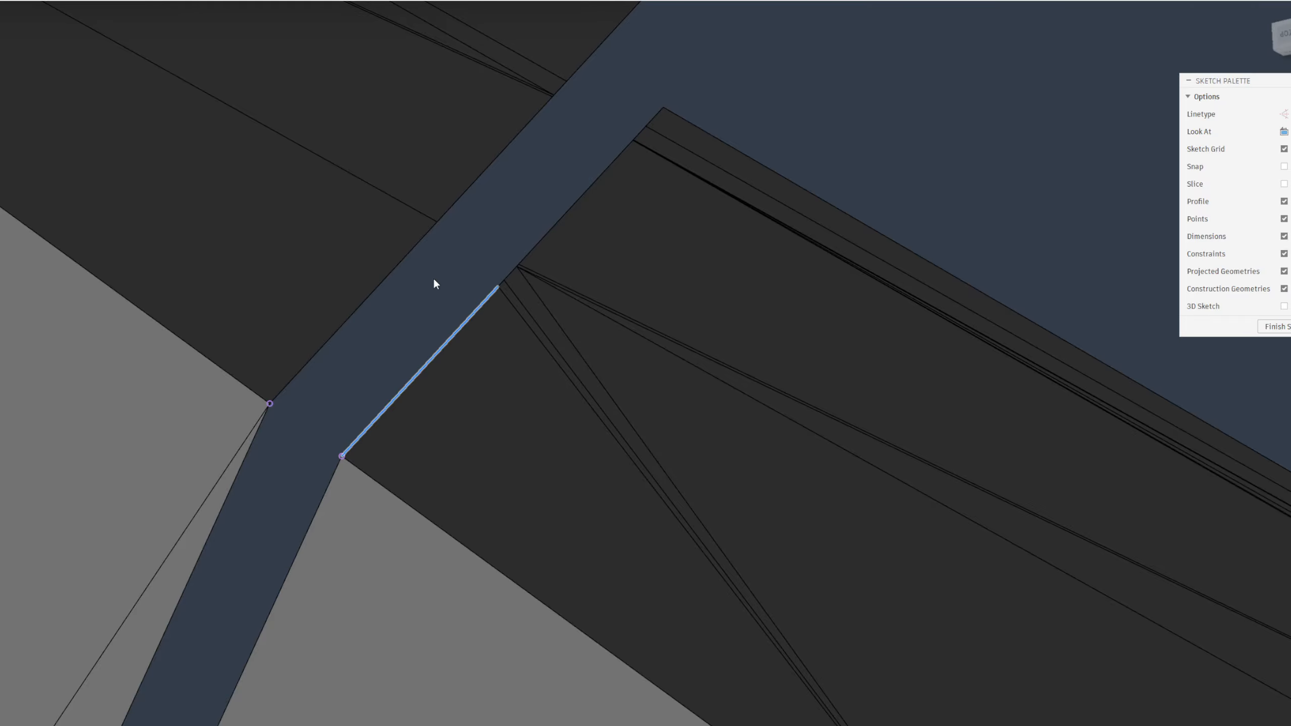
{"action": "left_click", "coordinate": [413, 252], "text": "shift"}
{"action": "key", "text": "Return"}
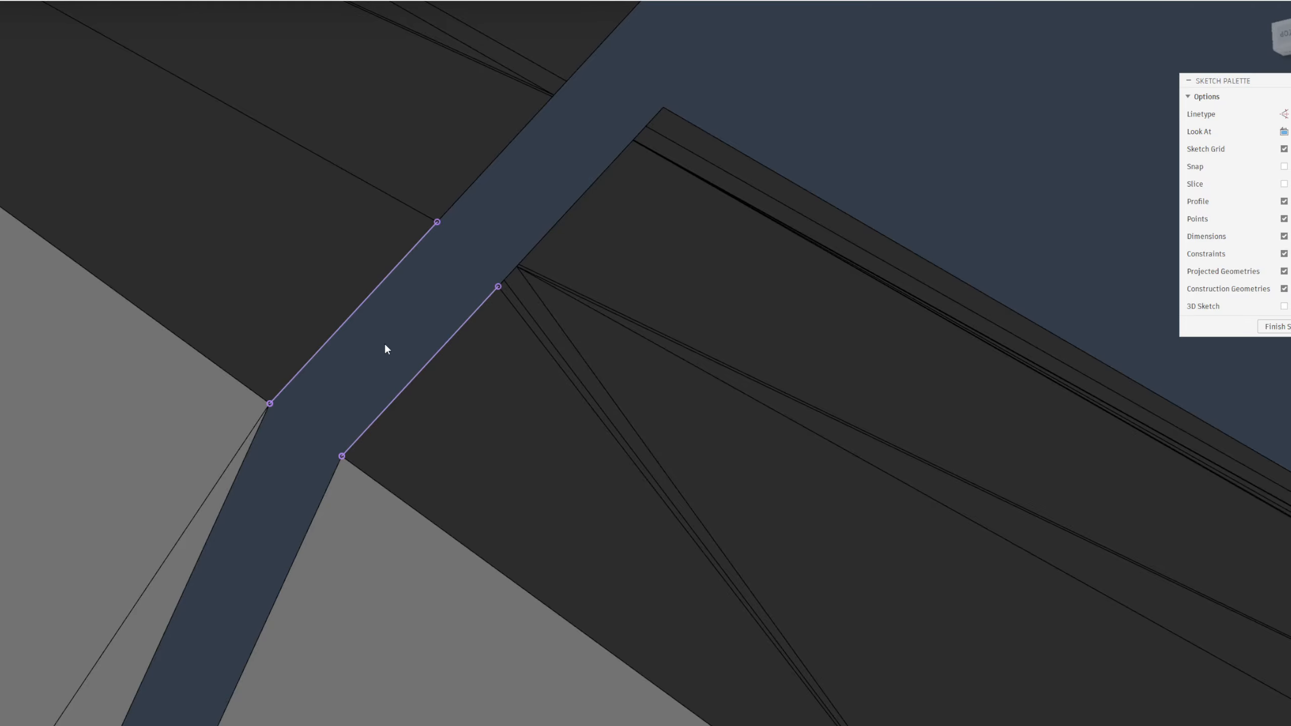
Draw two lines joining the ends of the projected edges to form a closed four-sided profile across the gap
{"action": "left_click", "coordinate": [269, 403]}
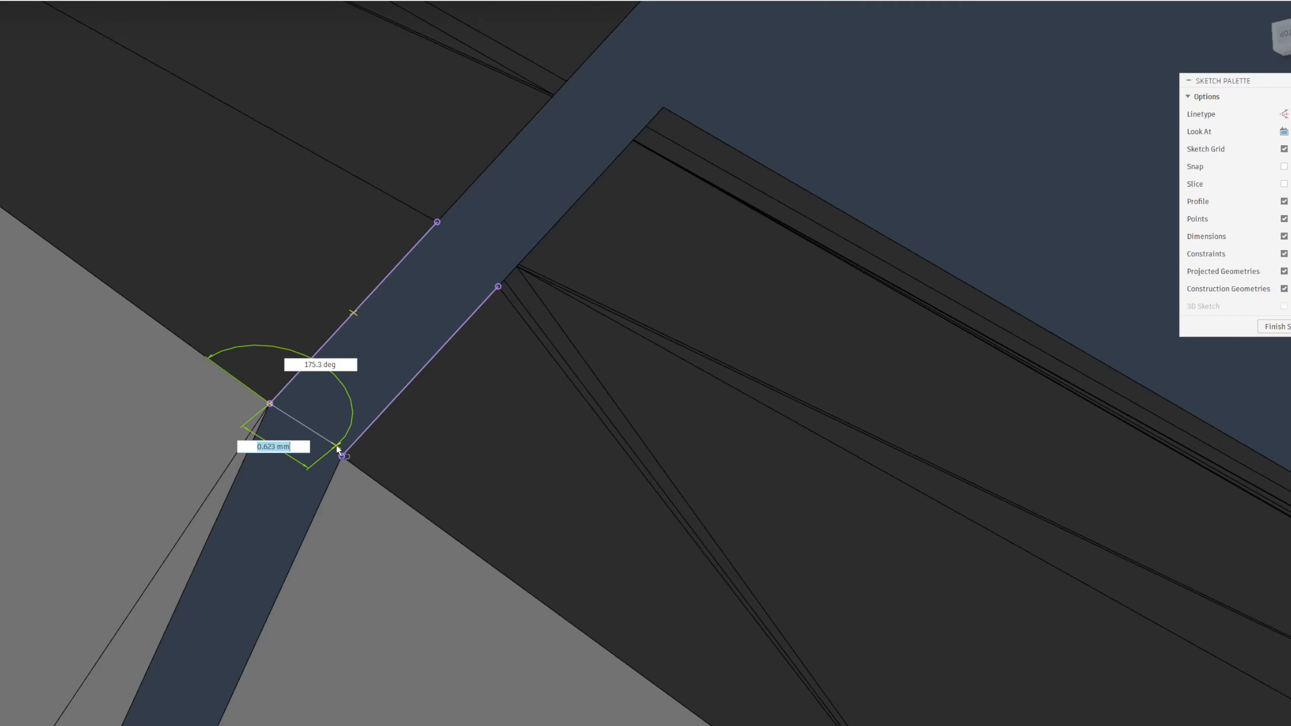
{"action": "left_click", "coordinate": [438, 223]}
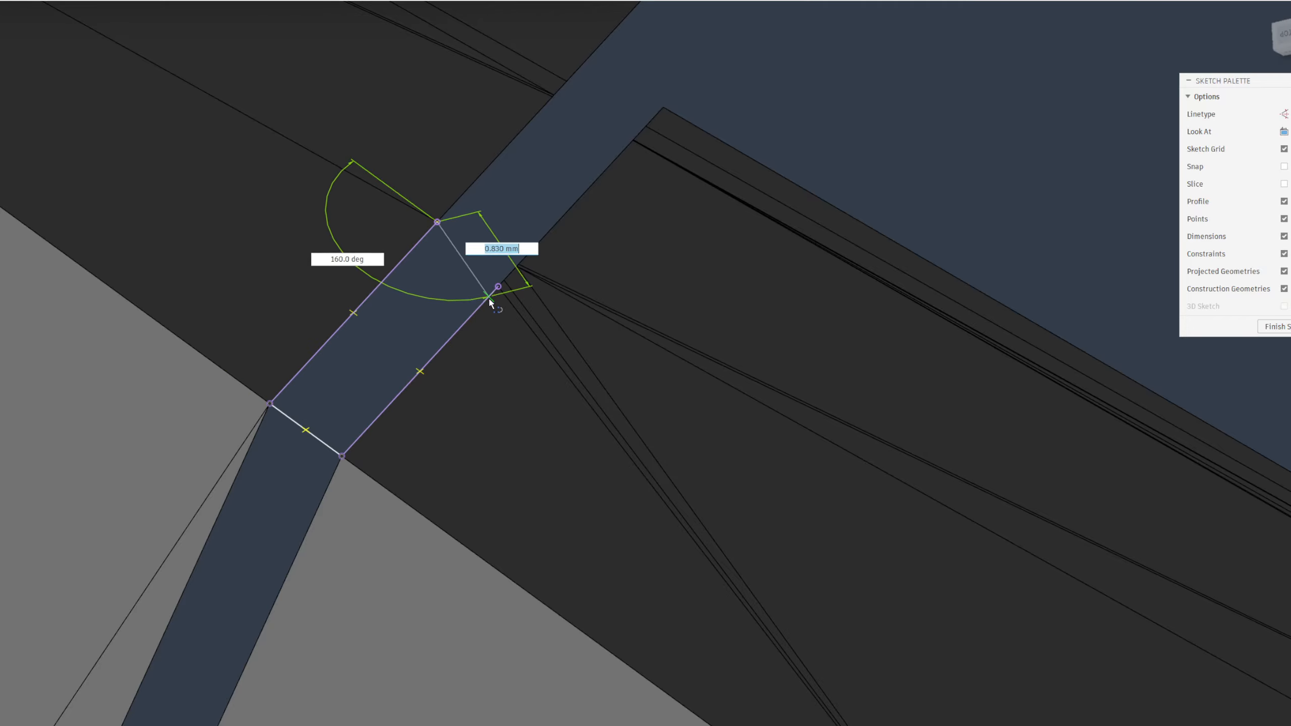
{"action": "left_click", "coordinate": [498, 287]}
{"action": "key", "text": "Escape"}
Patch the closed four-sided profile with a surface that bridges the narrow gap
{"action": "left_click", "coordinate": [420, 347]}
{"action": "scroll", "coordinate": [430, 458], "scroll_direction": "down", "scroll_amount": 3}
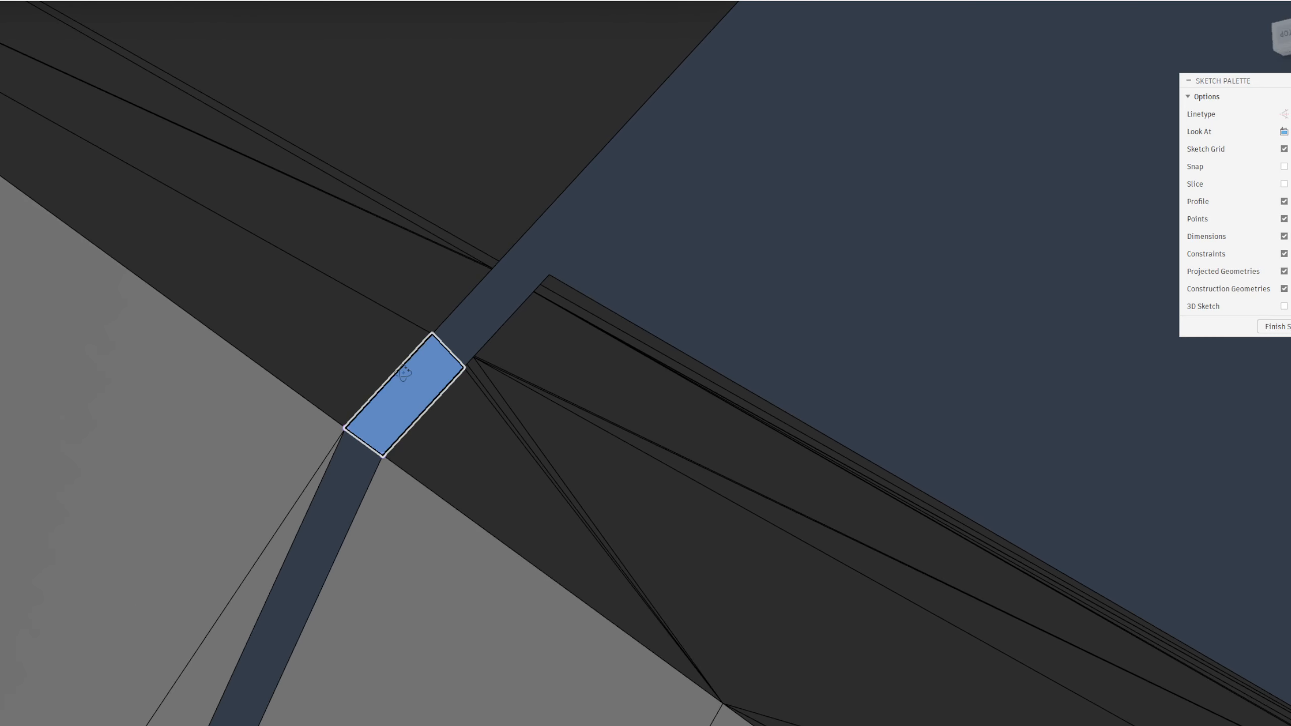
{"action": "middle_click_drag", "start_coordinate": [406, 368], "coordinate": [402, 344], "text": "shift"}
{"action": "scroll", "coordinate": [536, 283], "scroll_direction": "down", "scroll_amount": 5}
{"action": "middle_click_drag", "start_coordinate": [655, 46], "coordinate": [336, 448]}
{"action": "scroll", "coordinate": [336, 451], "scroll_direction": "up", "scroll_amount": 3}
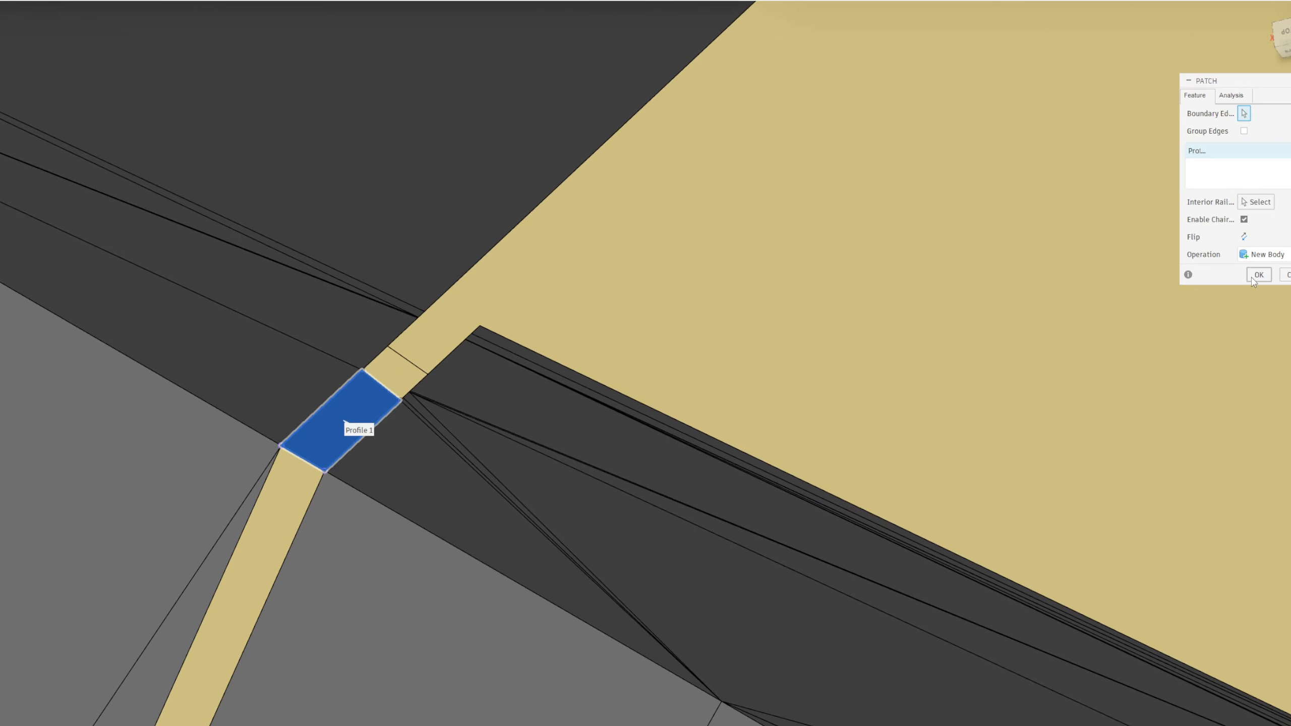
{"action": "left_click", "coordinate": [1258, 275]}
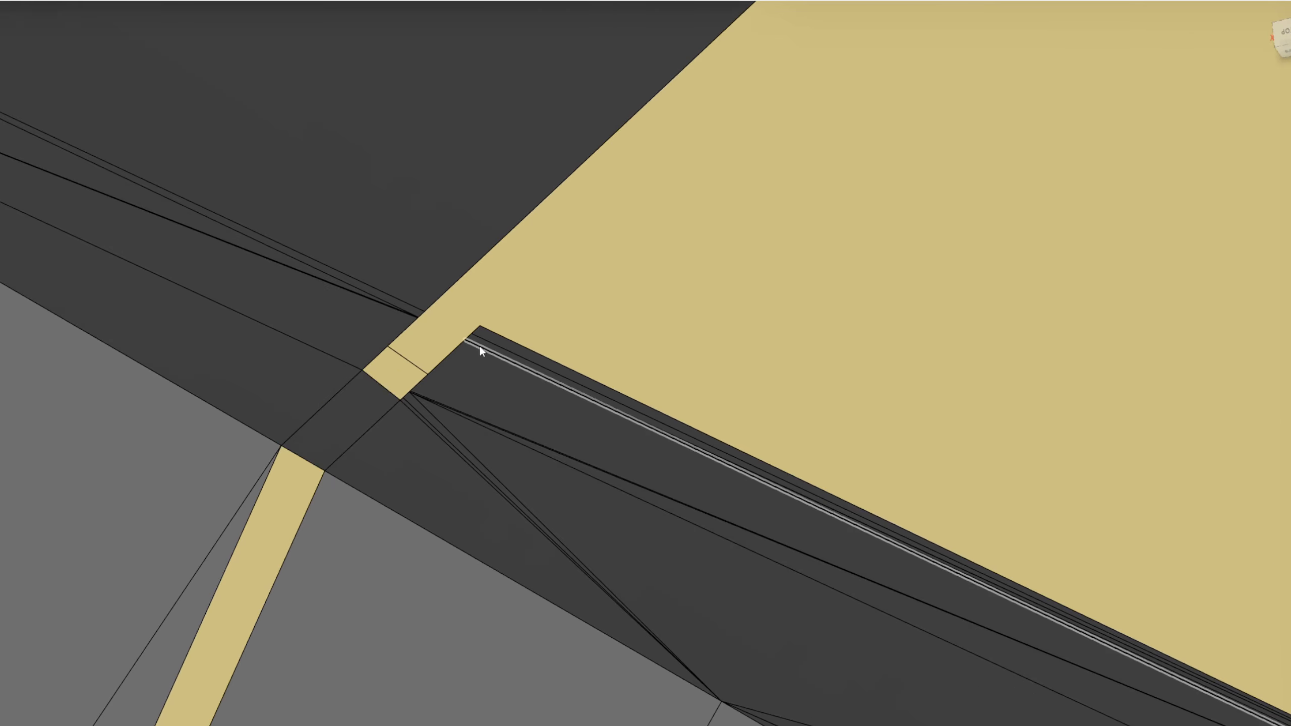
Stitch the bridging patch to the surrounding surface body with the New Body operation
{"action": "middle_click_drag", "start_coordinate": [481, 349], "coordinate": [169, 343], "text": "shift"}
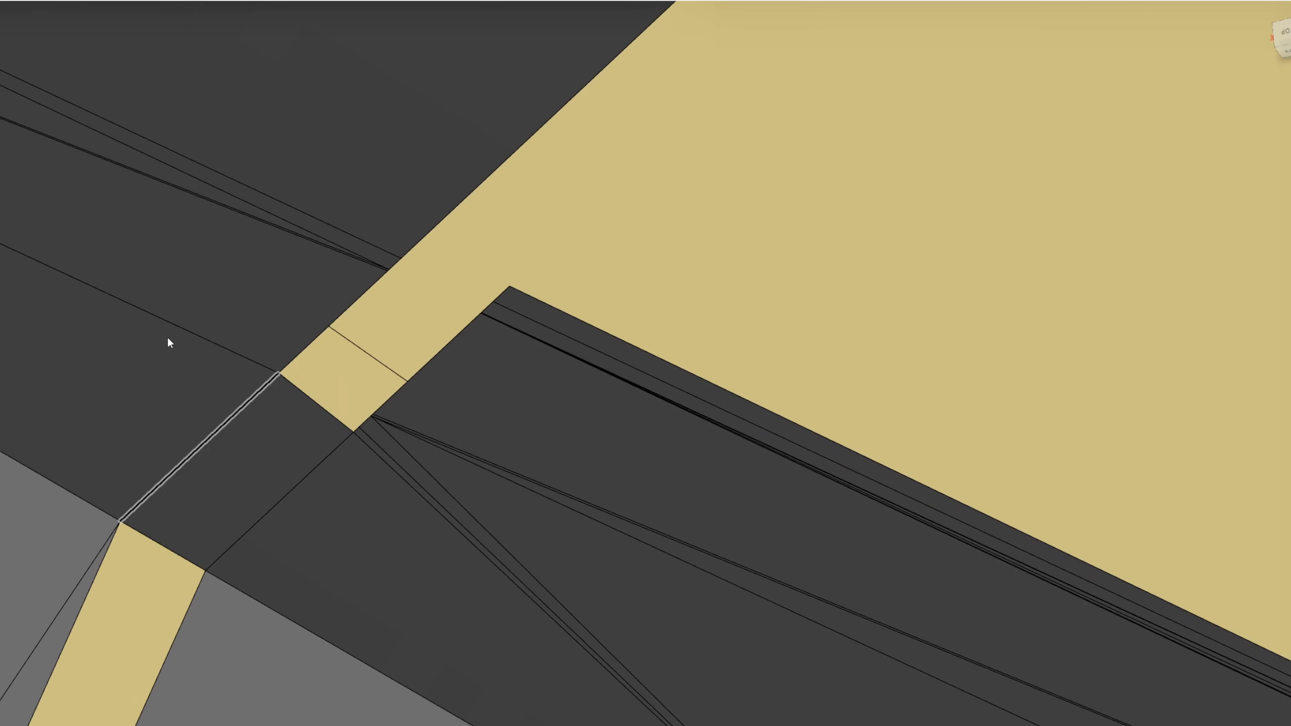
{"action": "left_click", "coordinate": [69, 1]}
{"action": "left_click", "coordinate": [74, 89]}
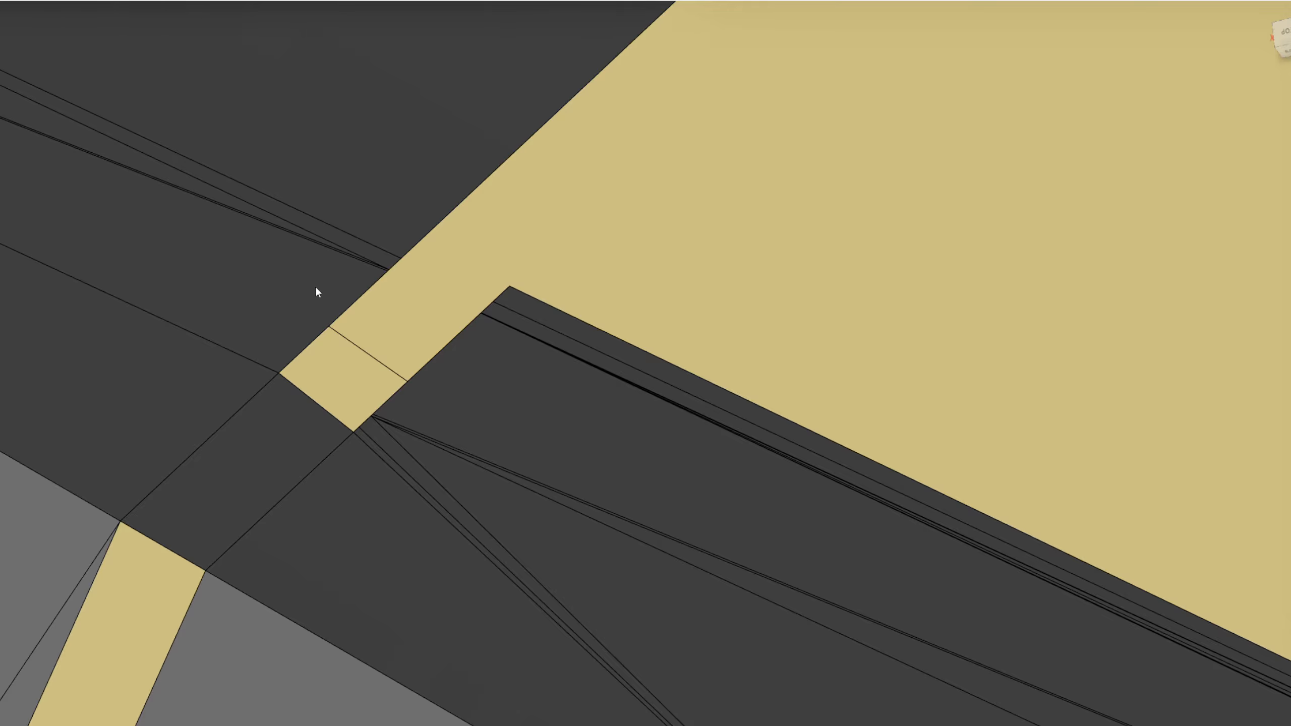
{"action": "left_click", "coordinate": [275, 449]}
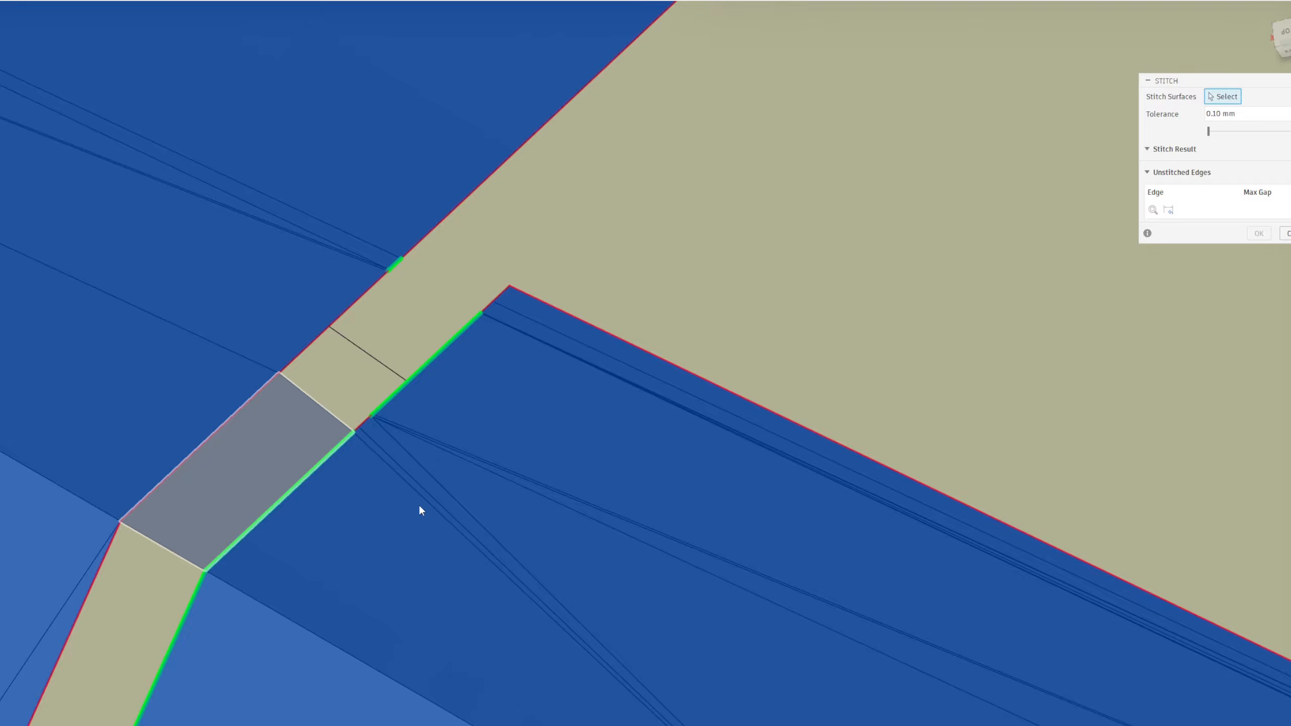
{"action": "scroll", "coordinate": [419, 505], "scroll_direction": "down", "scroll_amount": 3}
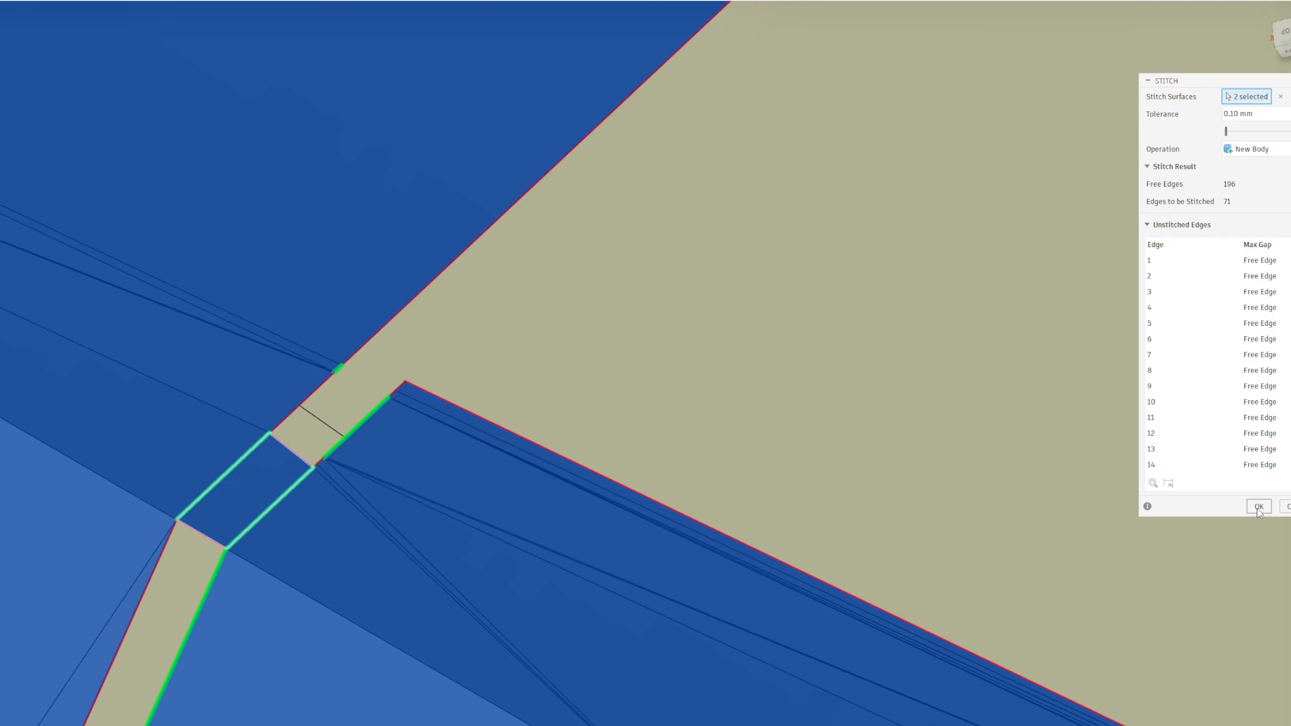
{"action": "scroll", "coordinate": [270, 492], "scroll_direction": "down", "scroll_amount": 5}
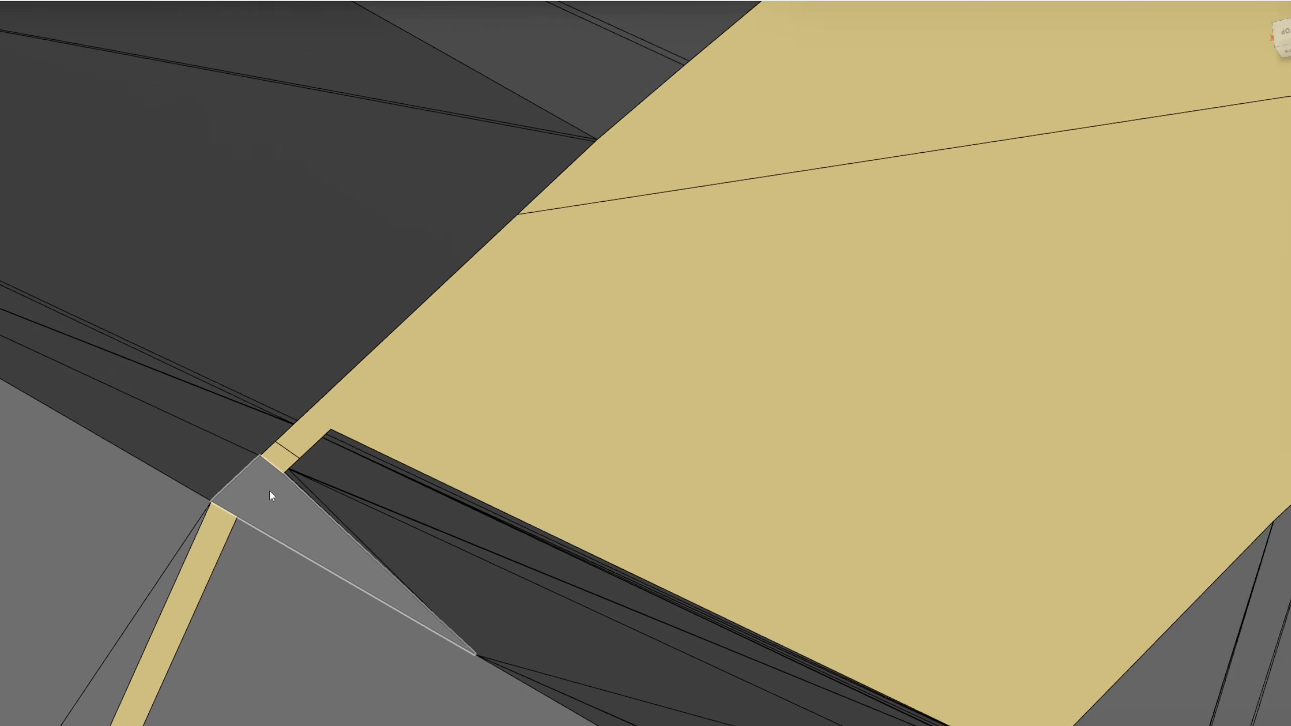
Examine the joint around the new patch and the opening between the inner corner and the adjoining wedge-shaped faces
{"action": "middle_click_drag", "start_coordinate": [252, 510], "coordinate": [407, 465]}
{"action": "scroll", "coordinate": [389, 435], "scroll_direction": "down", "scroll_amount": 2}
{"action": "scroll", "coordinate": [391, 435], "scroll_direction": "up", "scroll_amount": 5}
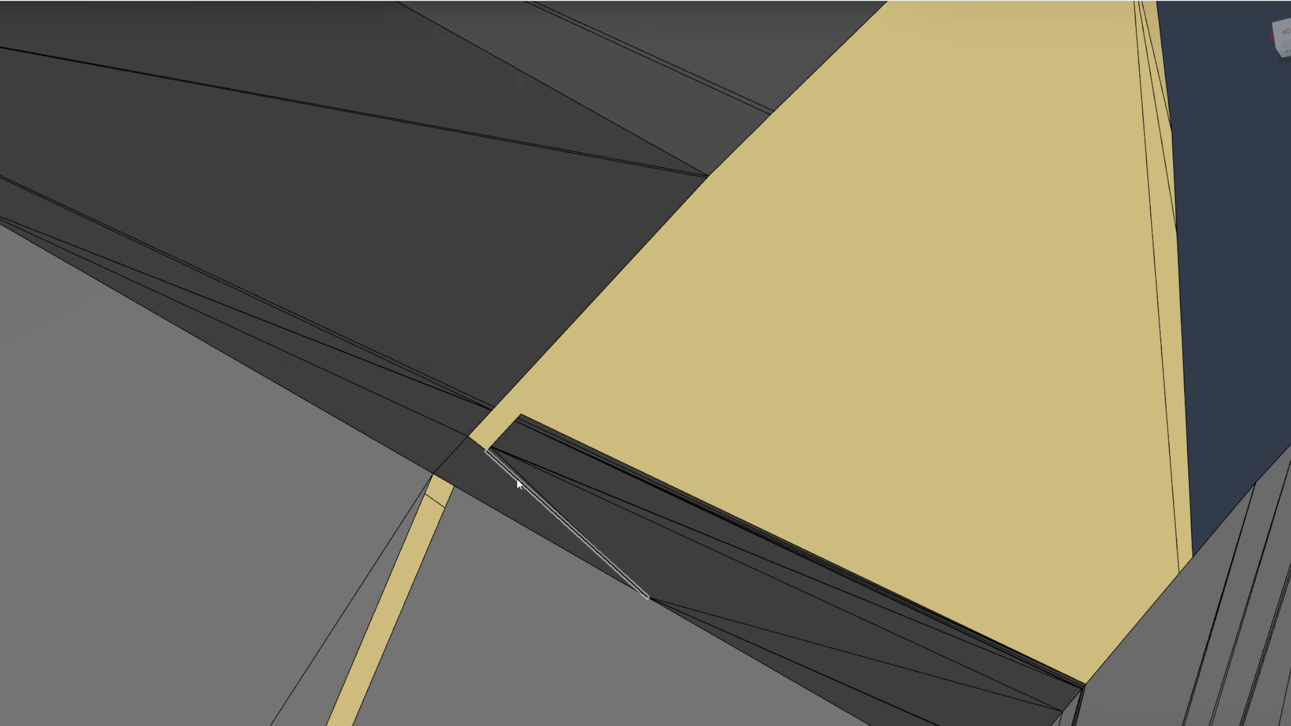
{"action": "scroll", "coordinate": [443, 412], "scroll_direction": "down", "scroll_amount": 6}
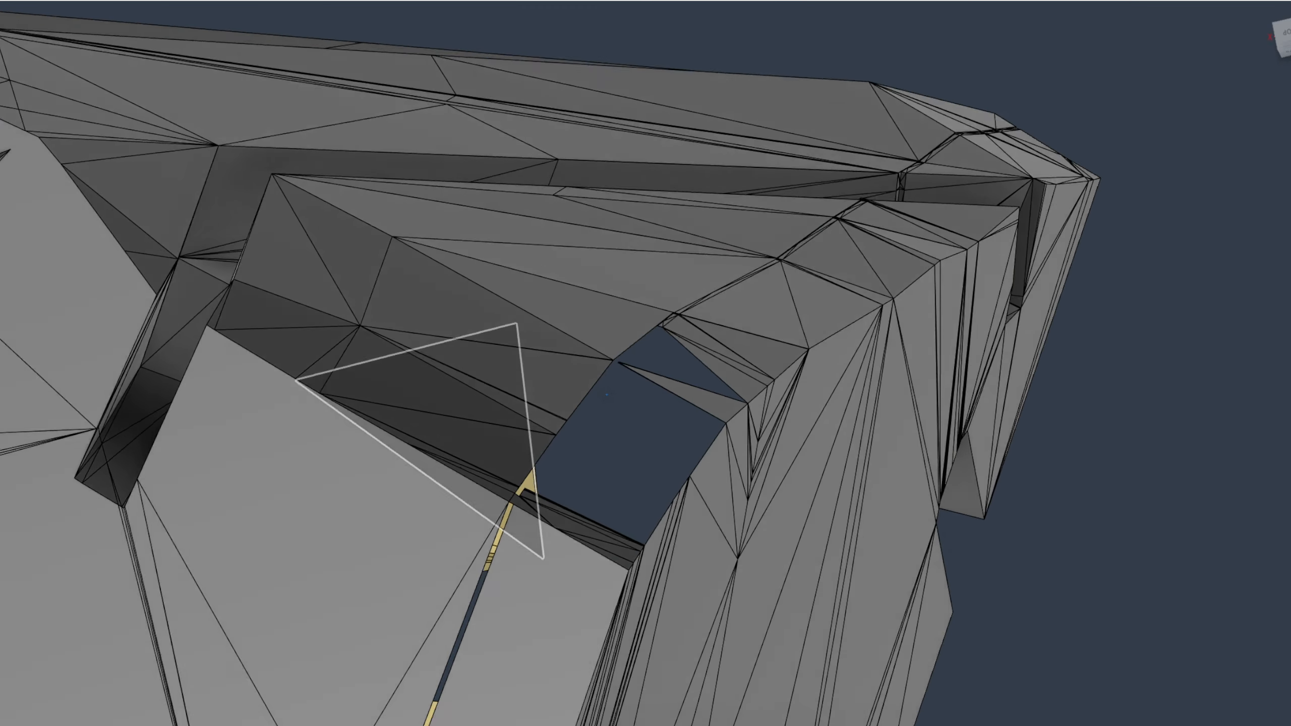
{"action": "middle_click_drag", "start_coordinate": [453, 402], "coordinate": [560, 450], "text": "shift"}
{"action": "scroll", "coordinate": [559, 450], "scroll_direction": "up", "scroll_amount": 6}
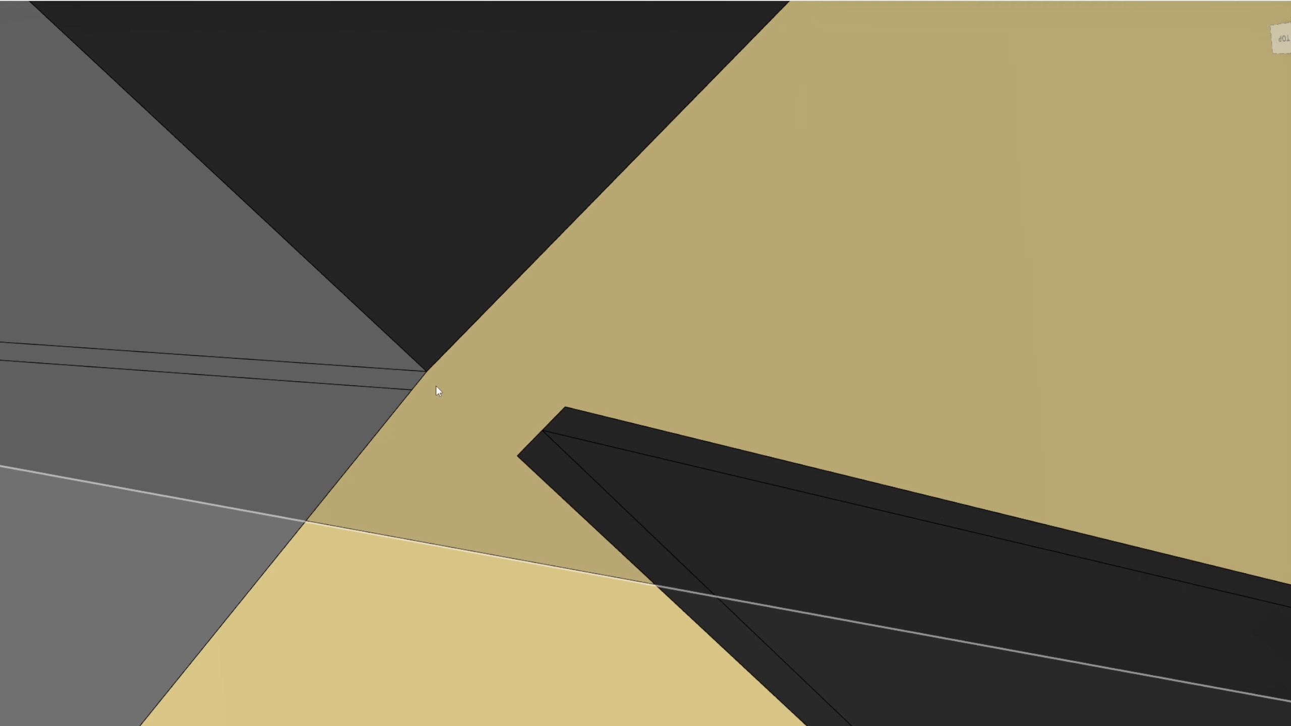
{"action": "mouse_move", "coordinate": [436, 386]}
{"action": "middle_mouse_down", "text": "shift"}
{"action": "mouse_move", "coordinate": [483, 452]}
{"action": "mouse_move", "coordinate": [504, 426]}
{"action": "mouse_move", "coordinate": [410, 254]}
{"action": "middle_mouse_up", "text": "shift"}
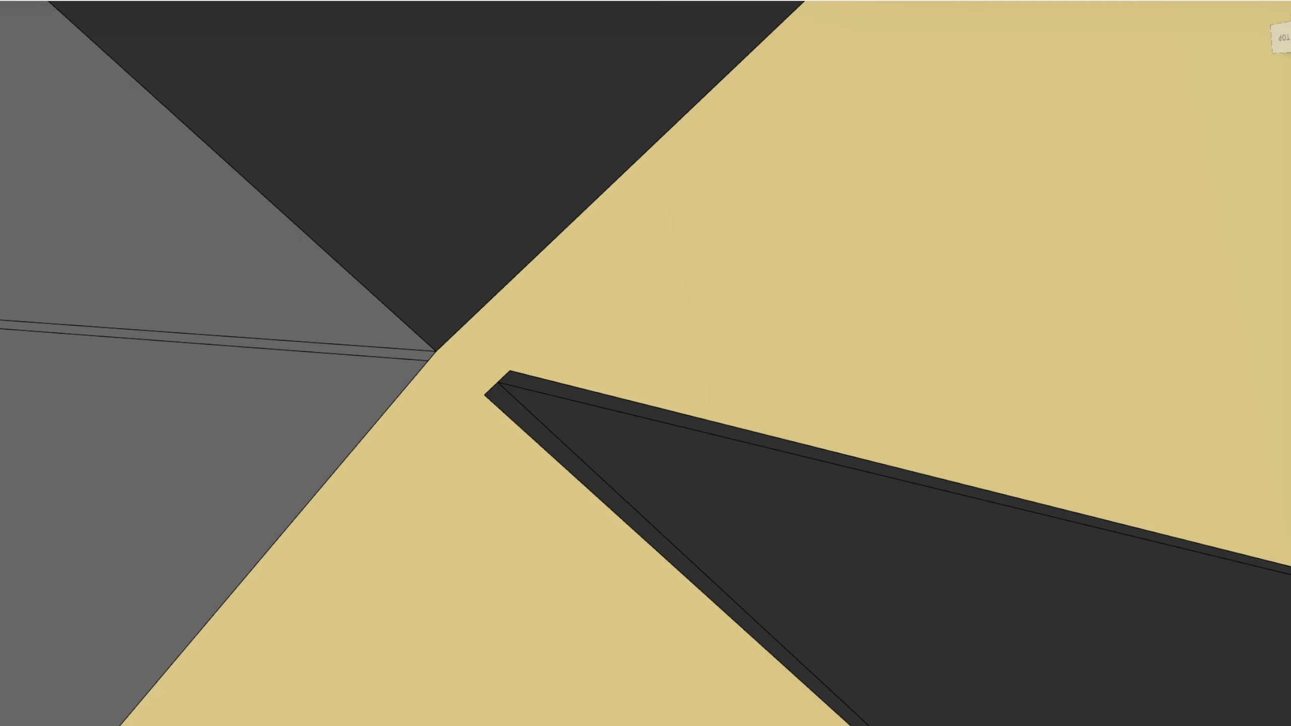
{"action": "scroll", "coordinate": [565, 385], "scroll_direction": "up", "scroll_amount": 3}
Create a construction plane through three points: the inner corner and both ends of the wedge's short edge
{"action": "left_click", "coordinate": [450, 409]}
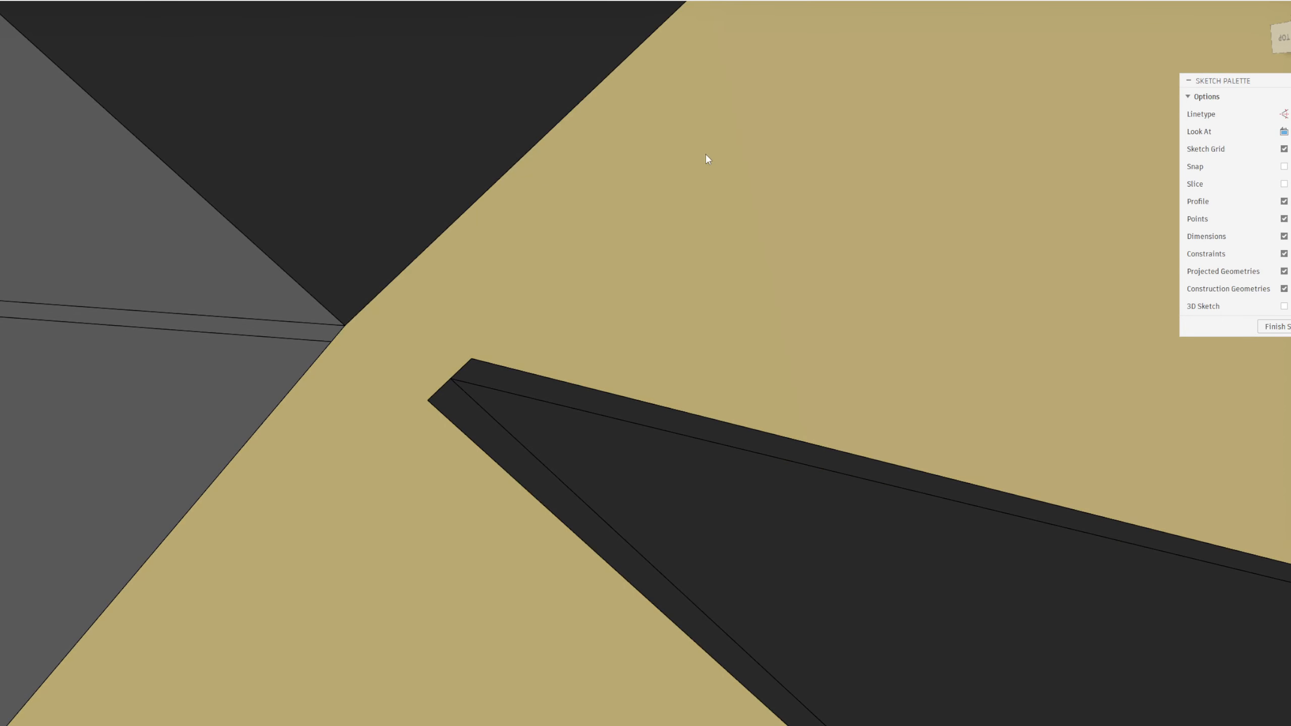
{"action": "left_click", "coordinate": [564, 1]}
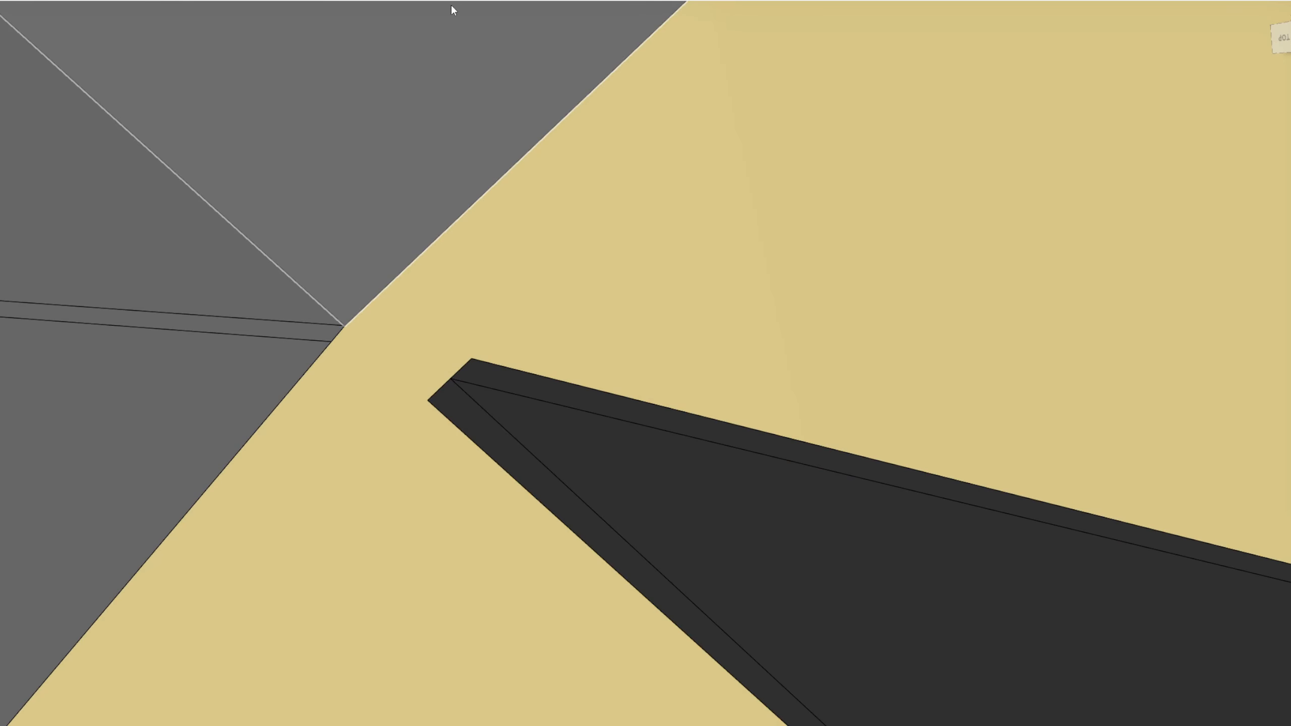
{"action": "left_click", "coordinate": [346, 1]}
{"action": "left_click", "coordinate": [370, 64]}
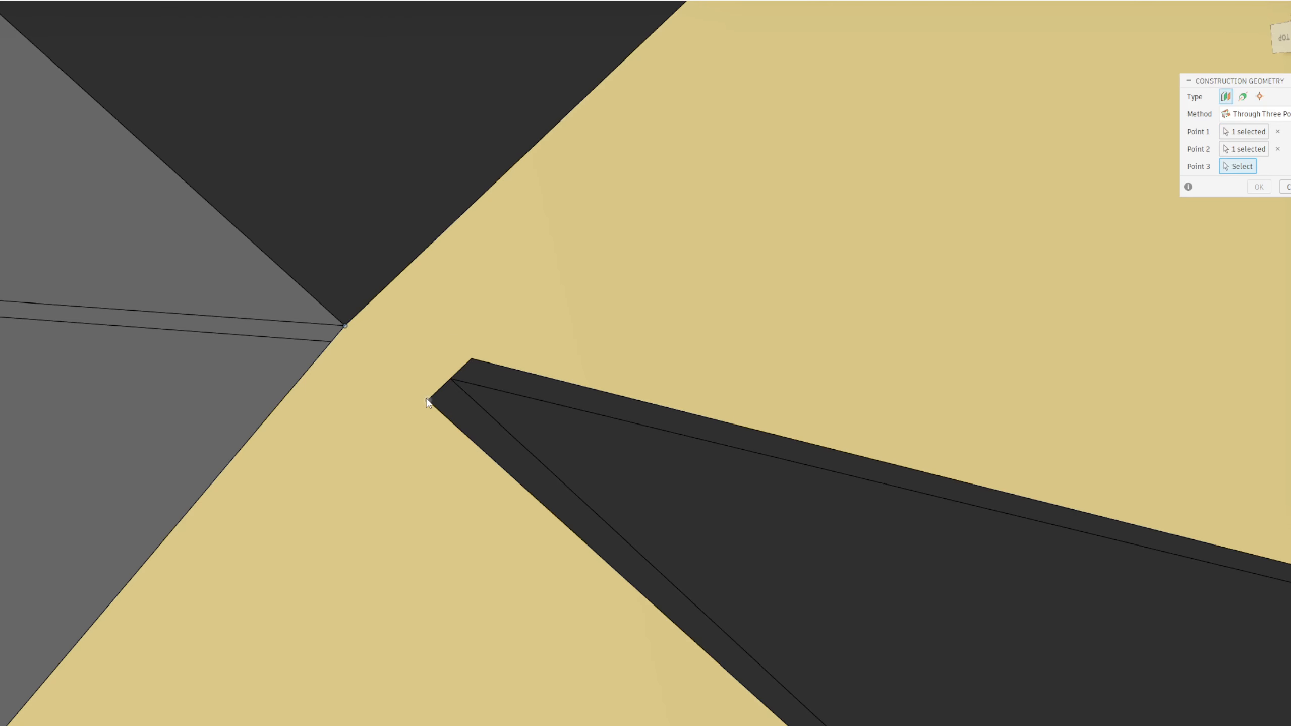
{"action": "left_click", "coordinate": [450, 380]}
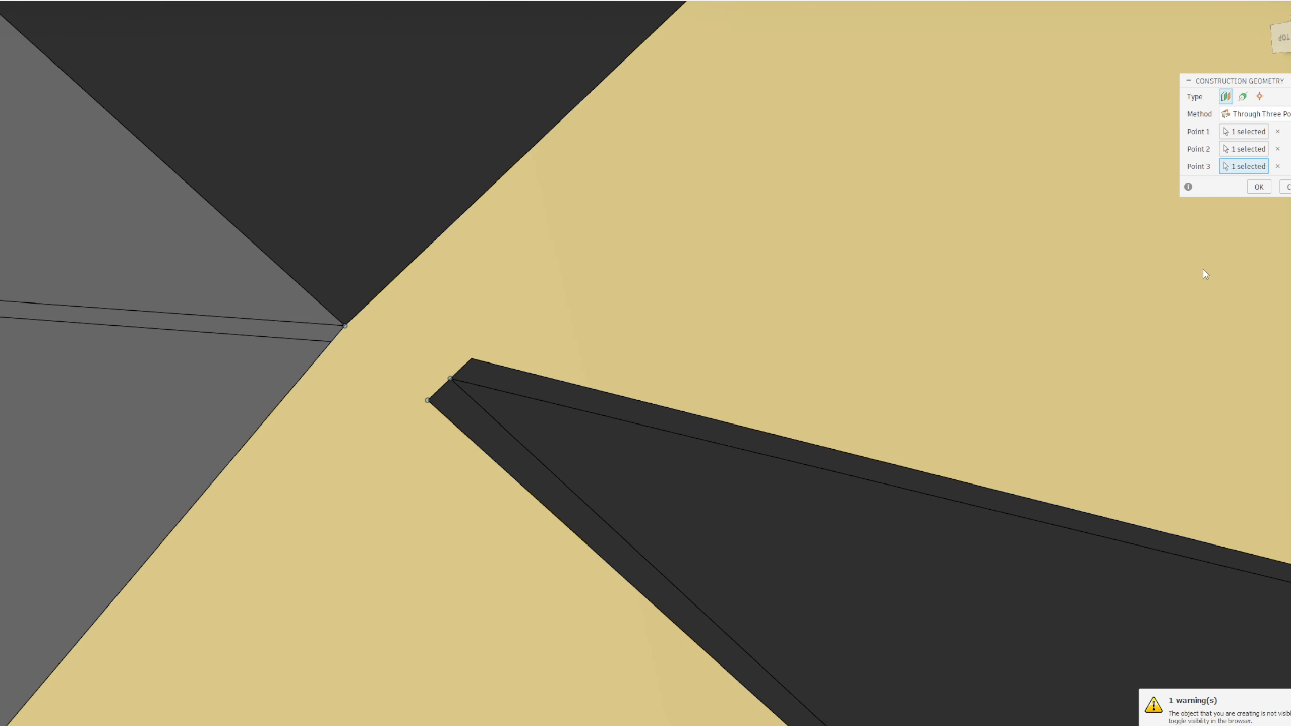
{"action": "left_click", "coordinate": [1259, 187]}
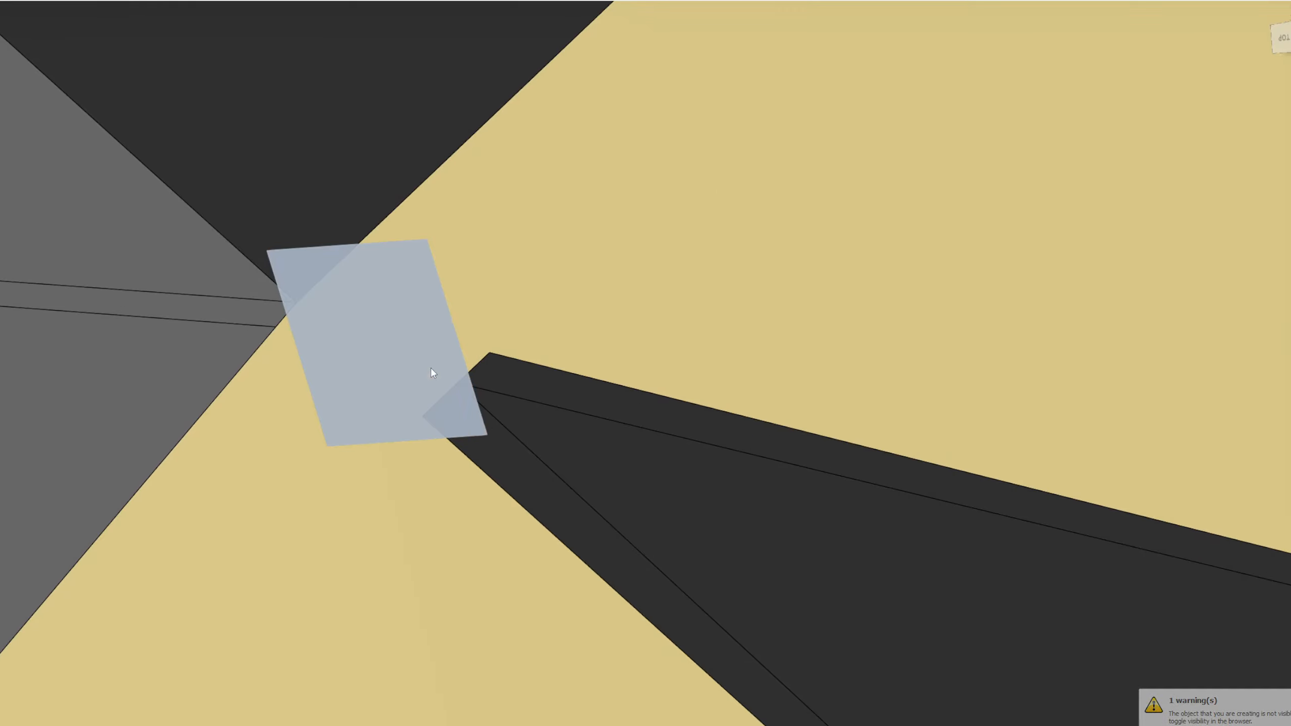
Start a sketch on the three-point plane and project the wedge's short edge and the opposite corner point
{"action": "right_click", "coordinate": [388, 356]}
{"action": "left_click", "coordinate": [371, 449]}
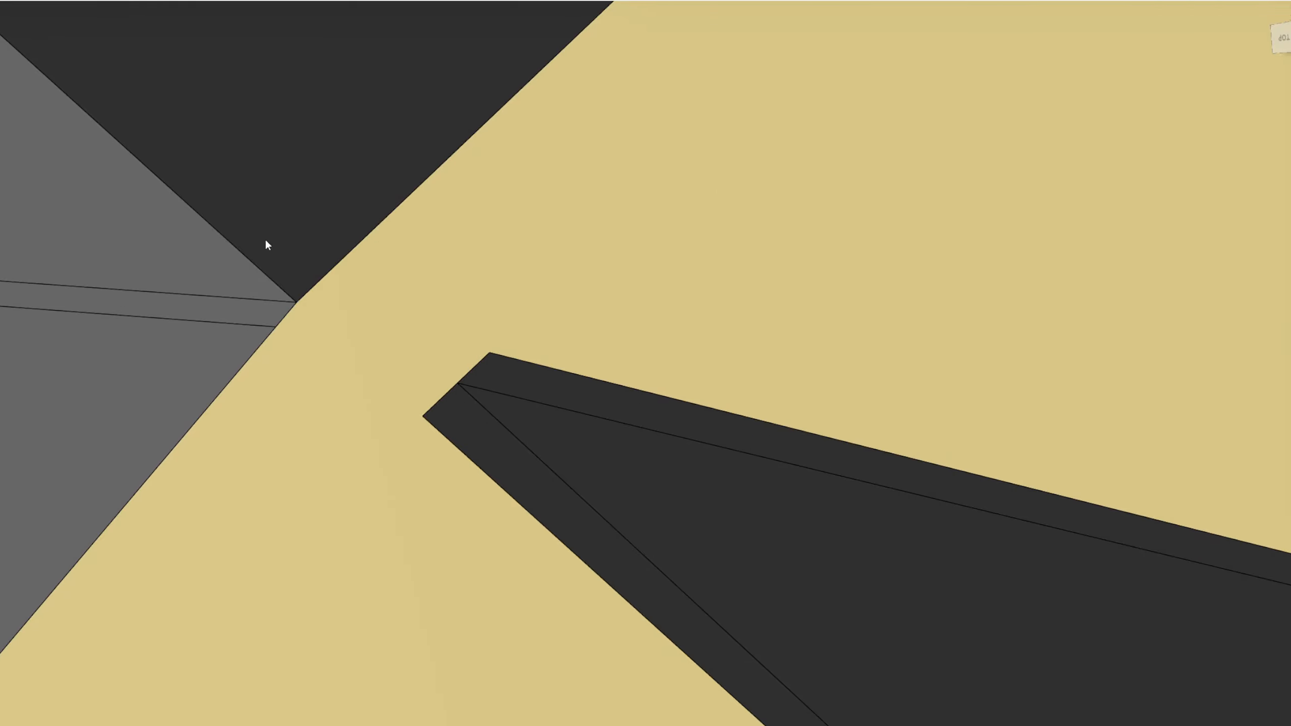
{"action": "left_click", "coordinate": [452, 387]}
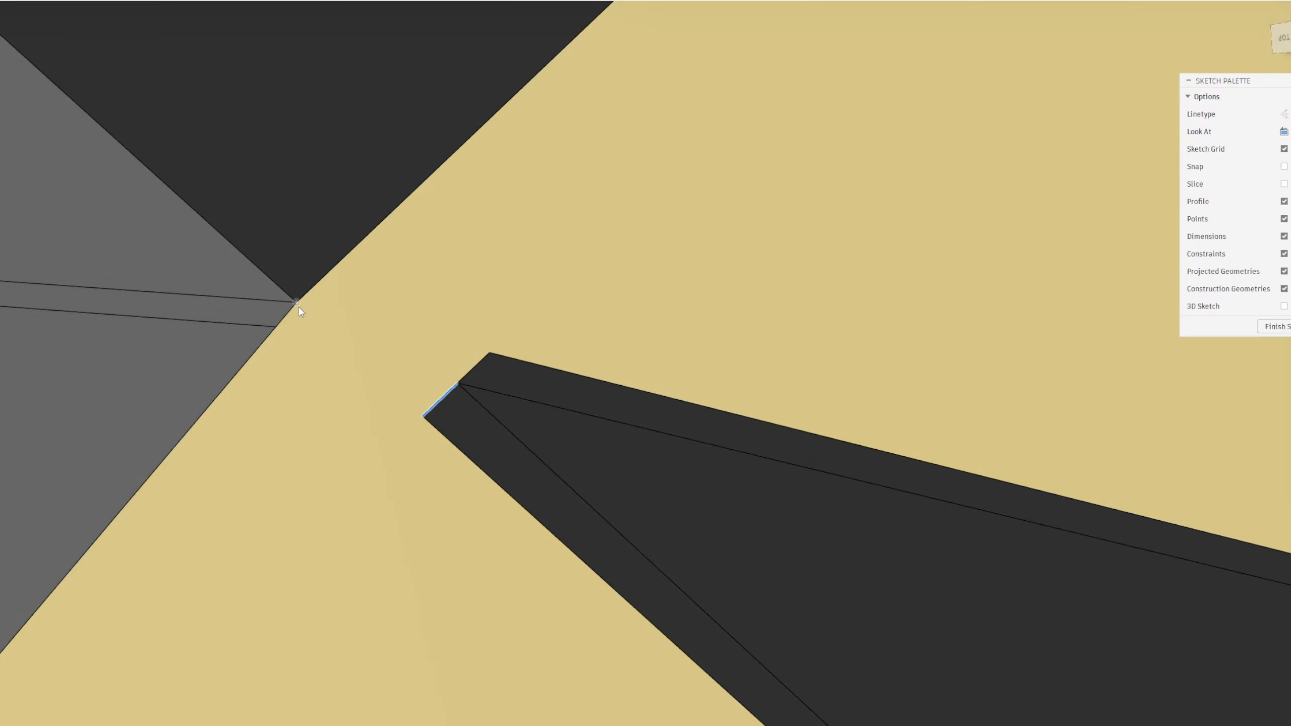
{"action": "left_click", "coordinate": [298, 304], "text": "ctrl"}
{"action": "key", "text": "p"}
Draw two lines from the projected corner point to both ends of the short edge, closing a triangle
{"action": "left_click", "coordinate": [297, 303]}
{"action": "left_click", "coordinate": [423, 416]}
{"action": "left_click", "coordinate": [457, 383]}
{"action": "left_click", "coordinate": [297, 303]}
{"action": "key", "text": "Escape"}
Patch the triangular profile between the inner corner and the wedge's short edge
{"action": "left_click", "coordinate": [392, 373]}
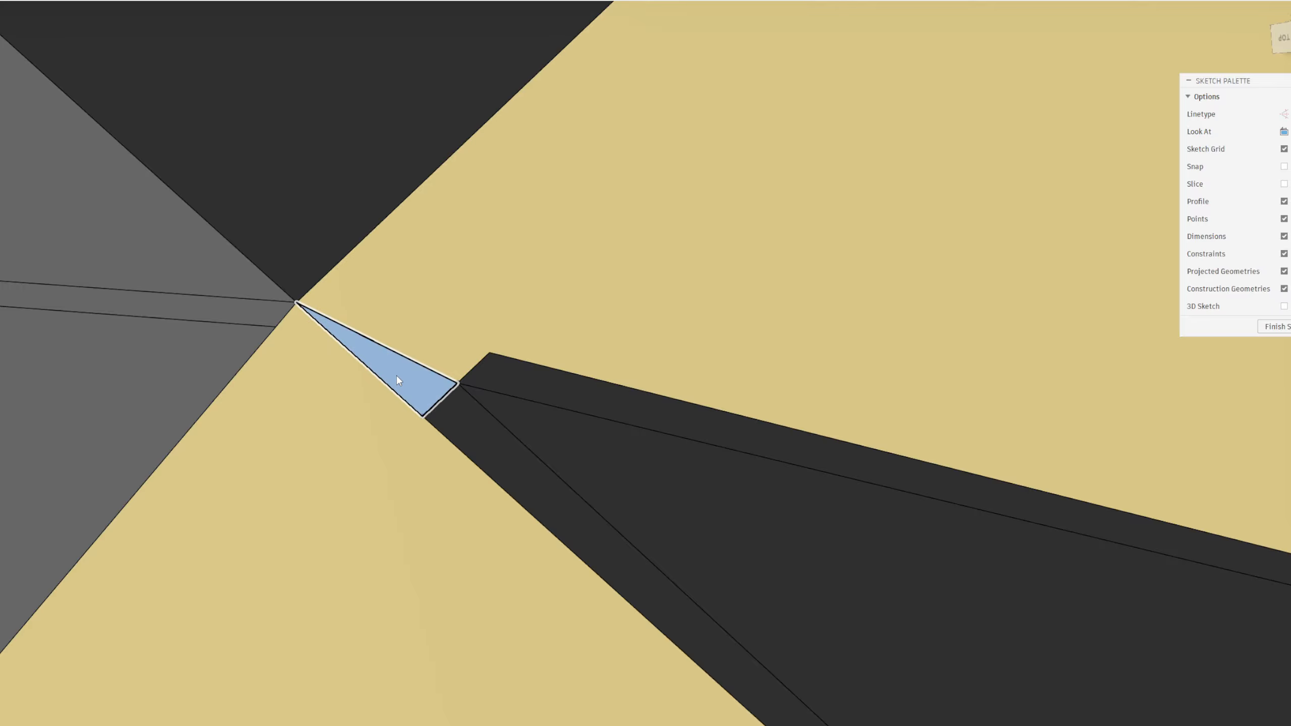
{"action": "left_click", "coordinate": [113, 1]}
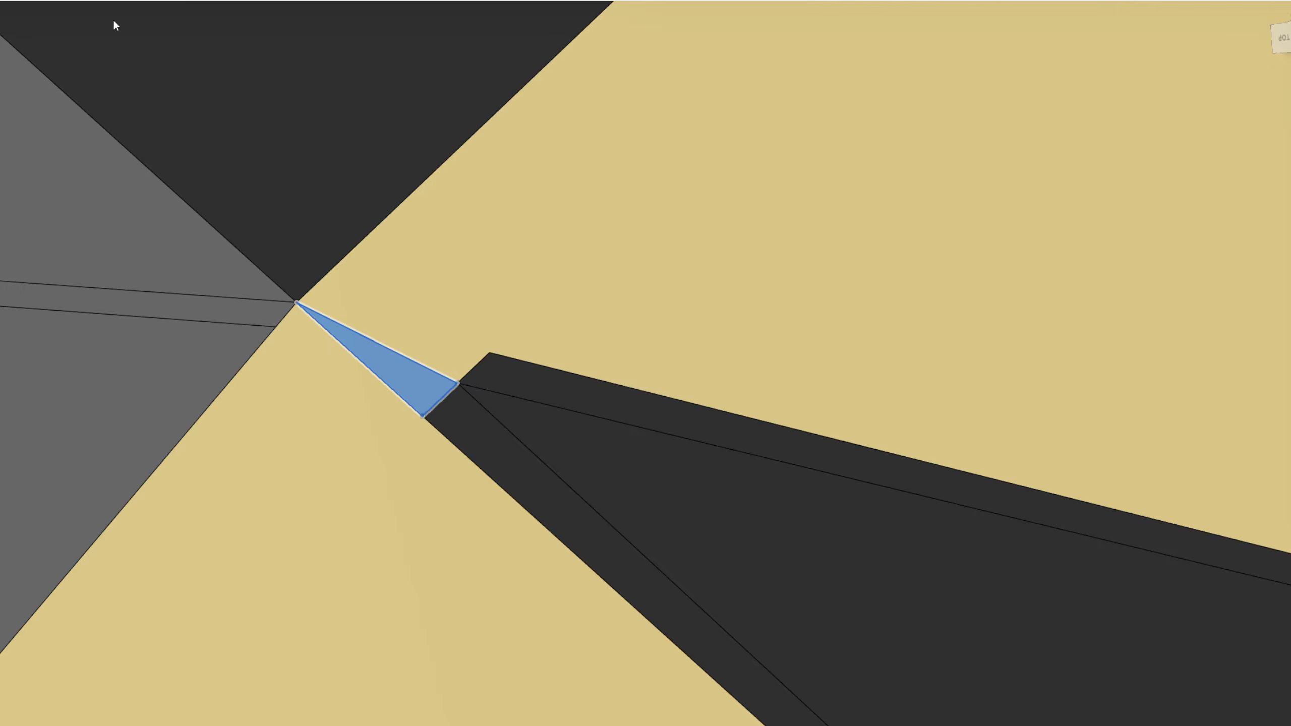
{"action": "left_click", "coordinate": [1258, 275]}
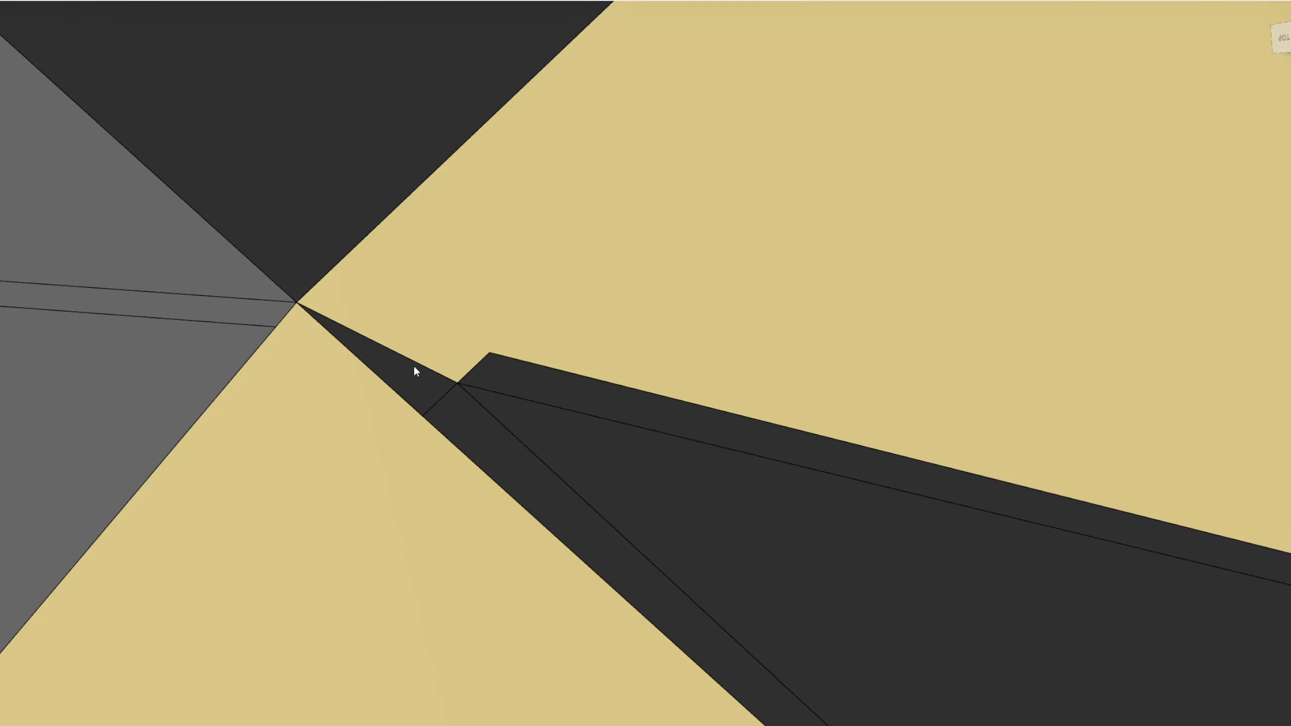
Reverse the normal of the new triangular patch face
{"action": "scroll", "coordinate": [414, 364], "scroll_direction": "up", "scroll_amount": 3}
{"action": "scroll", "coordinate": [375, 381], "scroll_direction": "down", "scroll_amount": 4}
{"action": "scroll", "coordinate": [374, 381], "scroll_direction": "down", "scroll_amount": 3}
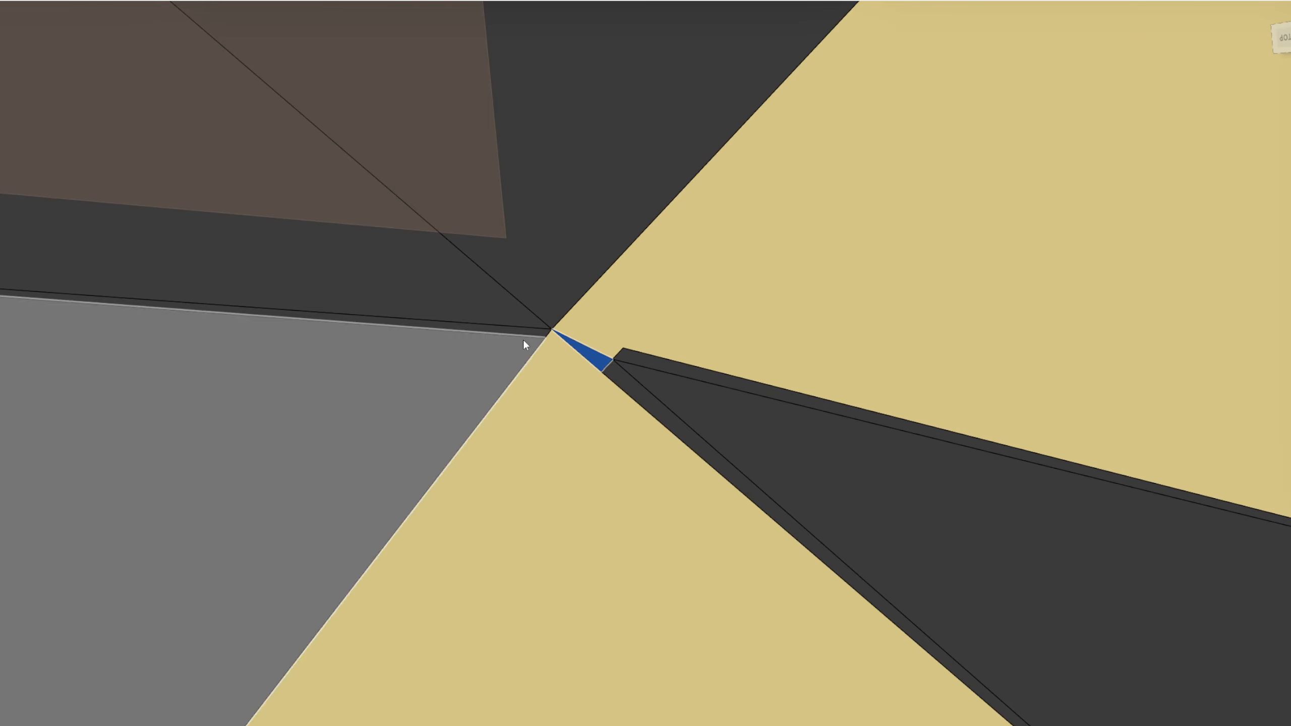
{"action": "scroll", "coordinate": [617, 364], "scroll_direction": "up", "scroll_amount": 3}
{"action": "left_click", "coordinate": [108, 1]}
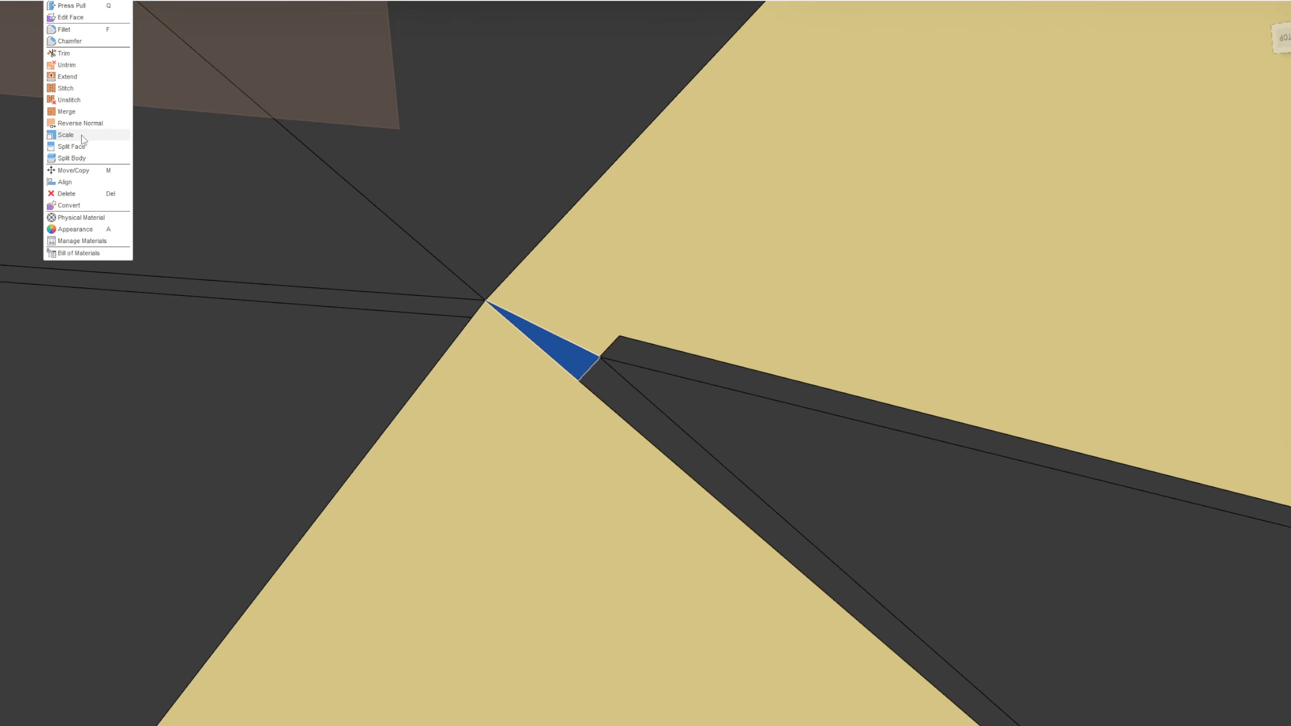
{"action": "left_click", "coordinate": [93, 124]}
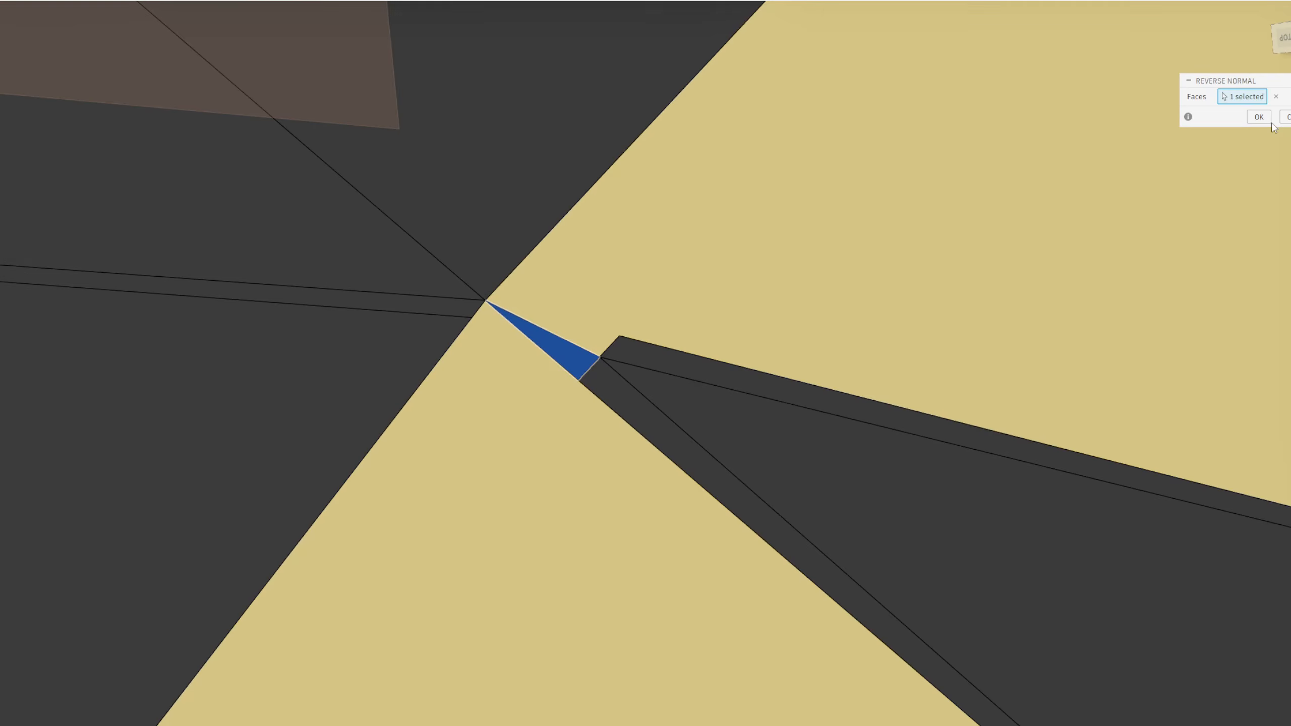
{"action": "key", "text": "Return"}
{"action": "scroll", "coordinate": [519, 363], "scroll_direction": "up", "scroll_amount": 2}
{"action": "scroll", "coordinate": [501, 365], "scroll_direction": "down", "scroll_amount": 4}
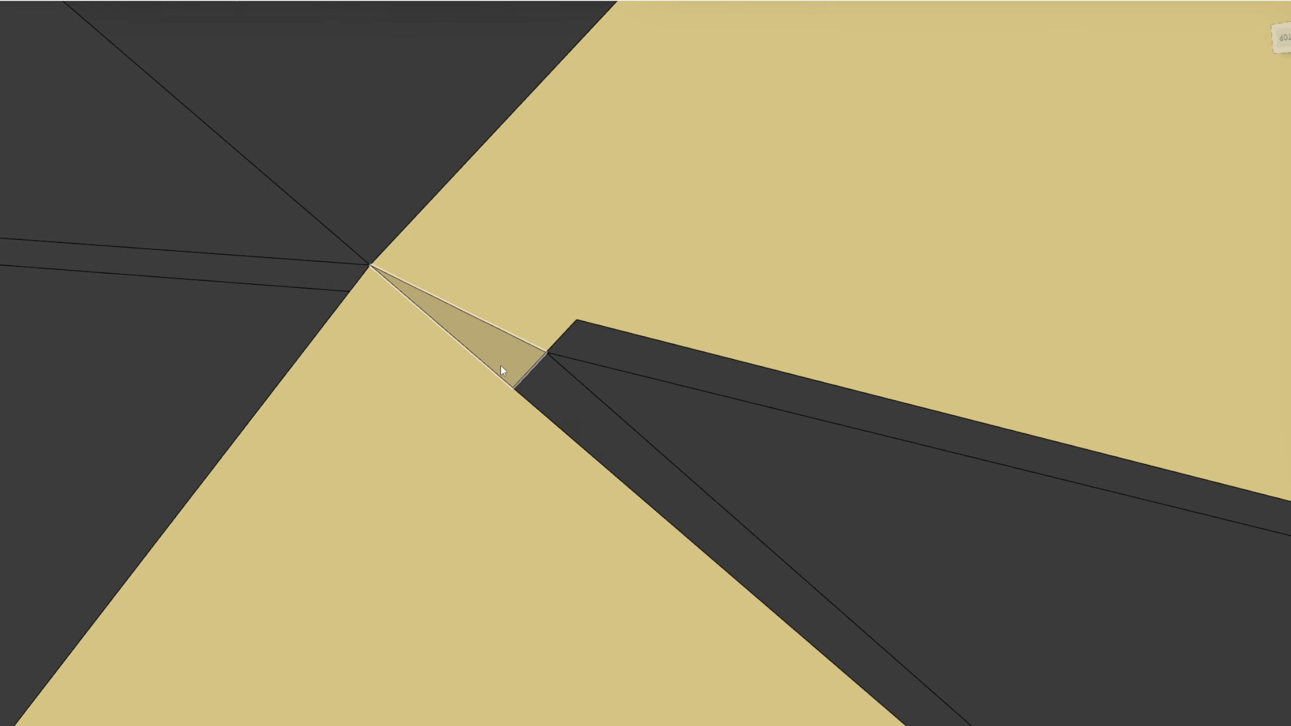
Undo the last normal reversal on the triangular patch face
{"action": "key", "text": "ctrl+z"}
{"action": "scroll", "coordinate": [493, 357], "scroll_direction": "up", "scroll_amount": 3}
{"action": "left_click", "coordinate": [109, 0]}
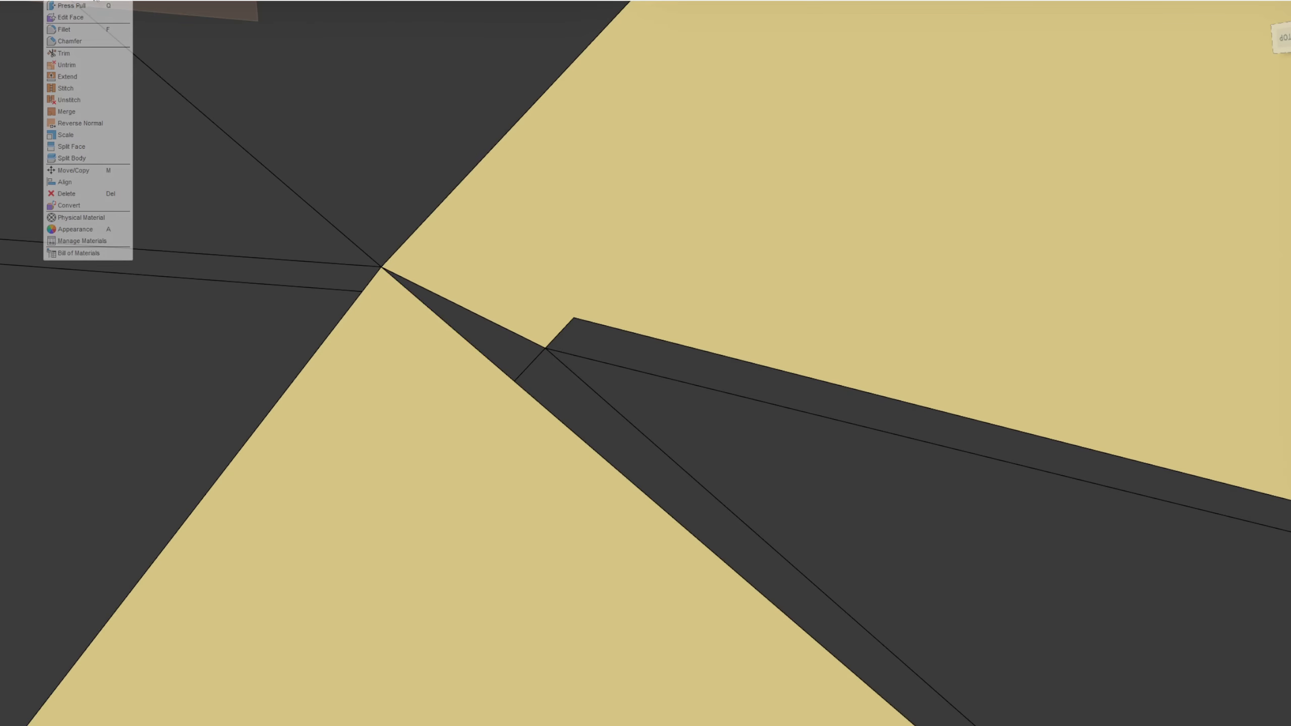
{"action": "left_click", "coordinate": [69, 100]}
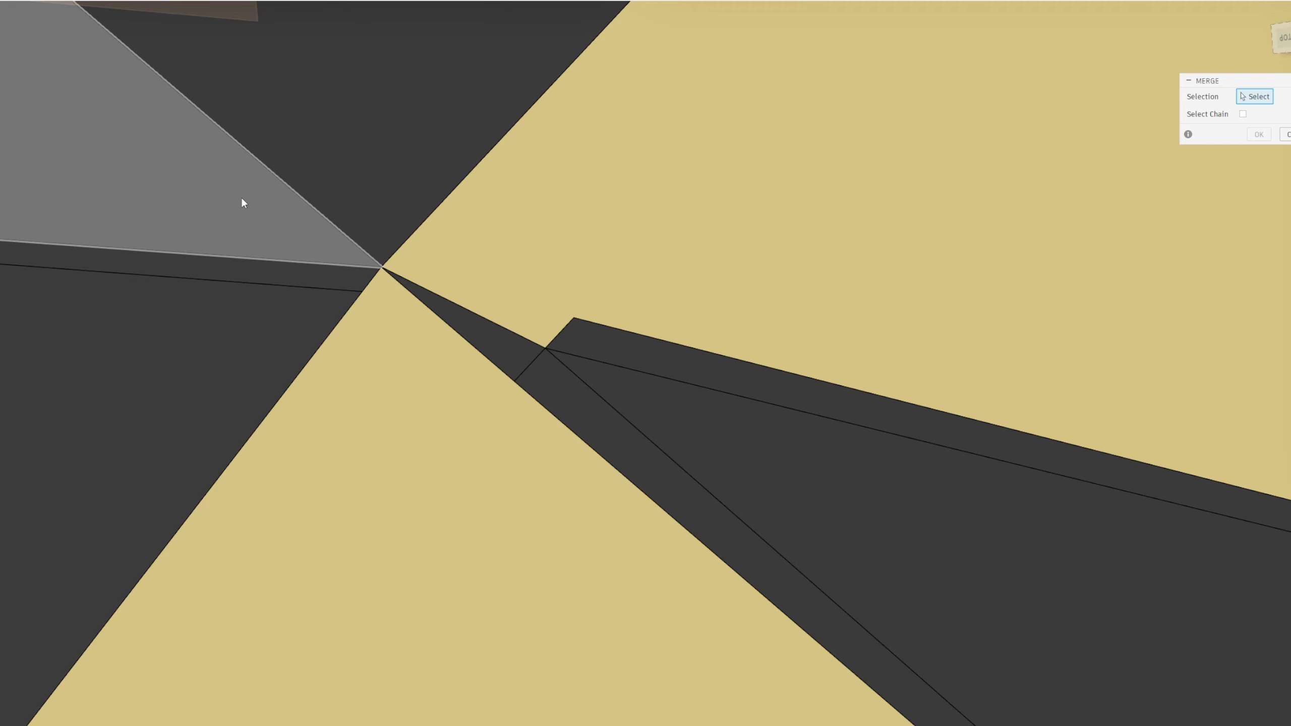
{"action": "key", "text": "Escape"}
Stitch the triangular patch to the main surface body as a New Body with a 0.10 mm tolerance
{"action": "left_click", "coordinate": [109, 0]}
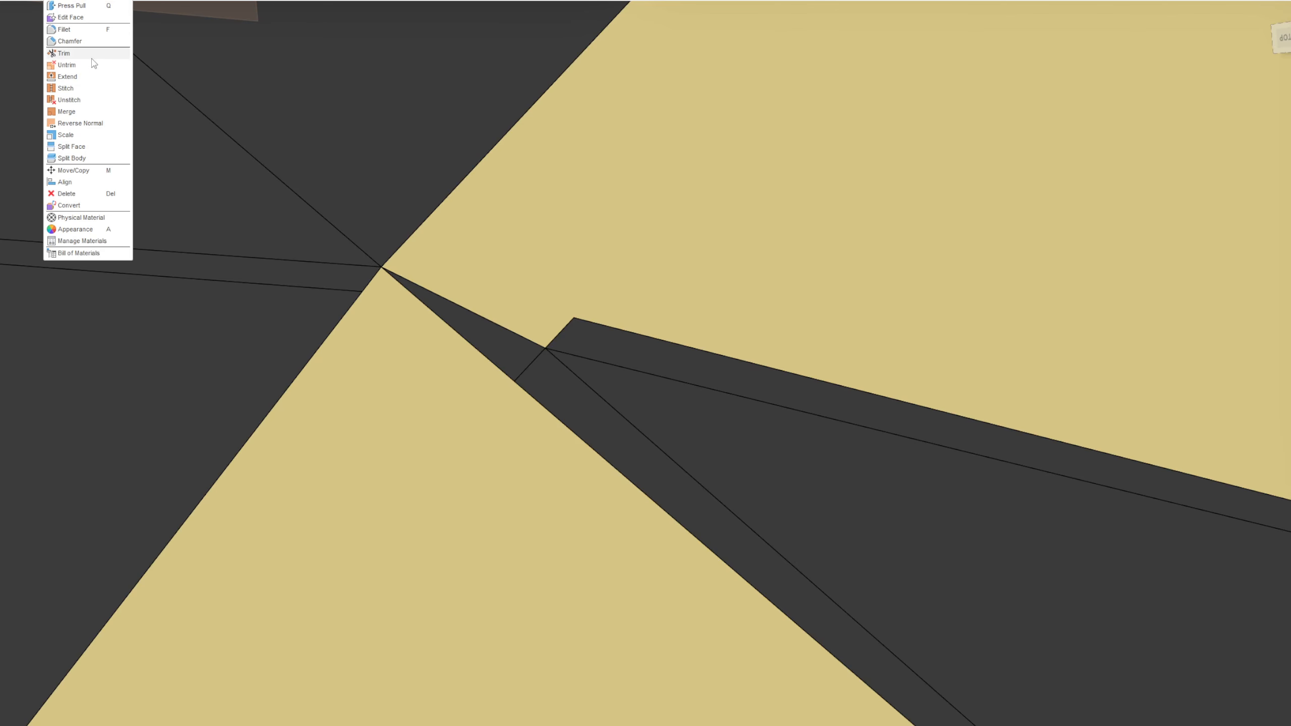
{"action": "left_click", "coordinate": [79, 89]}
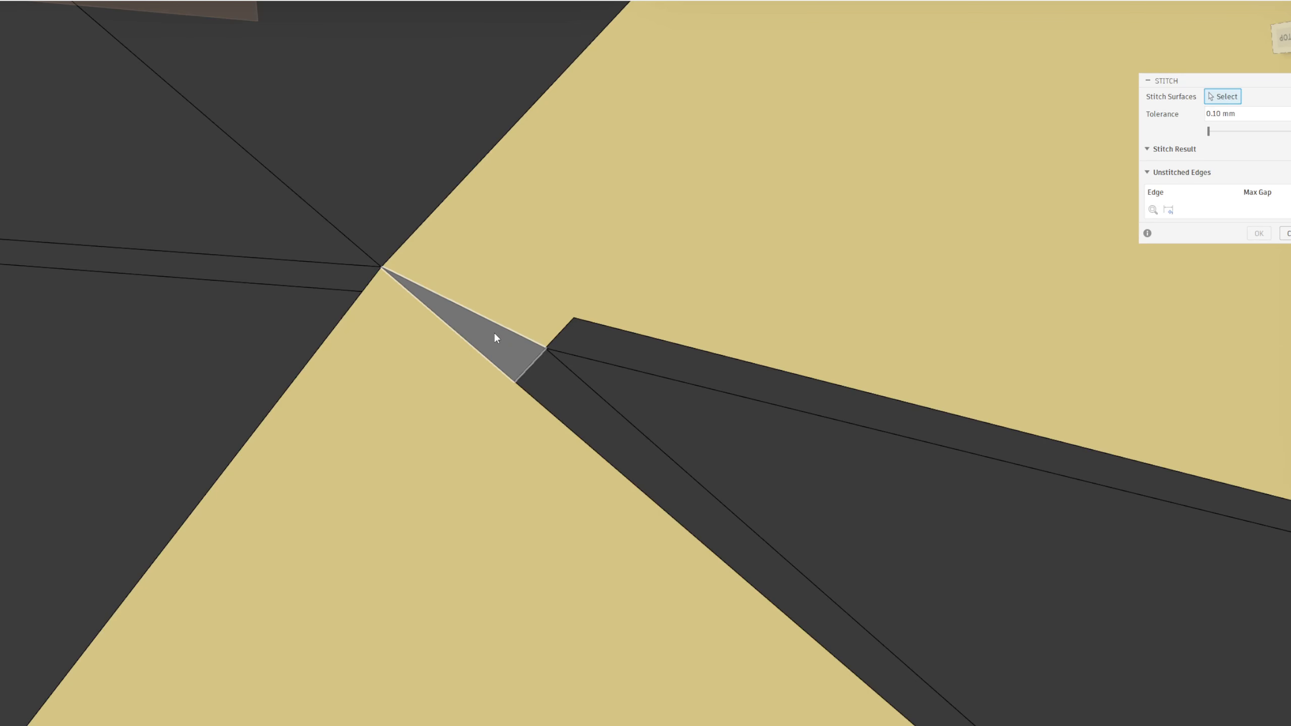
{"action": "left_click", "coordinate": [494, 330]}
{"action": "left_click", "coordinate": [1107, 423]}
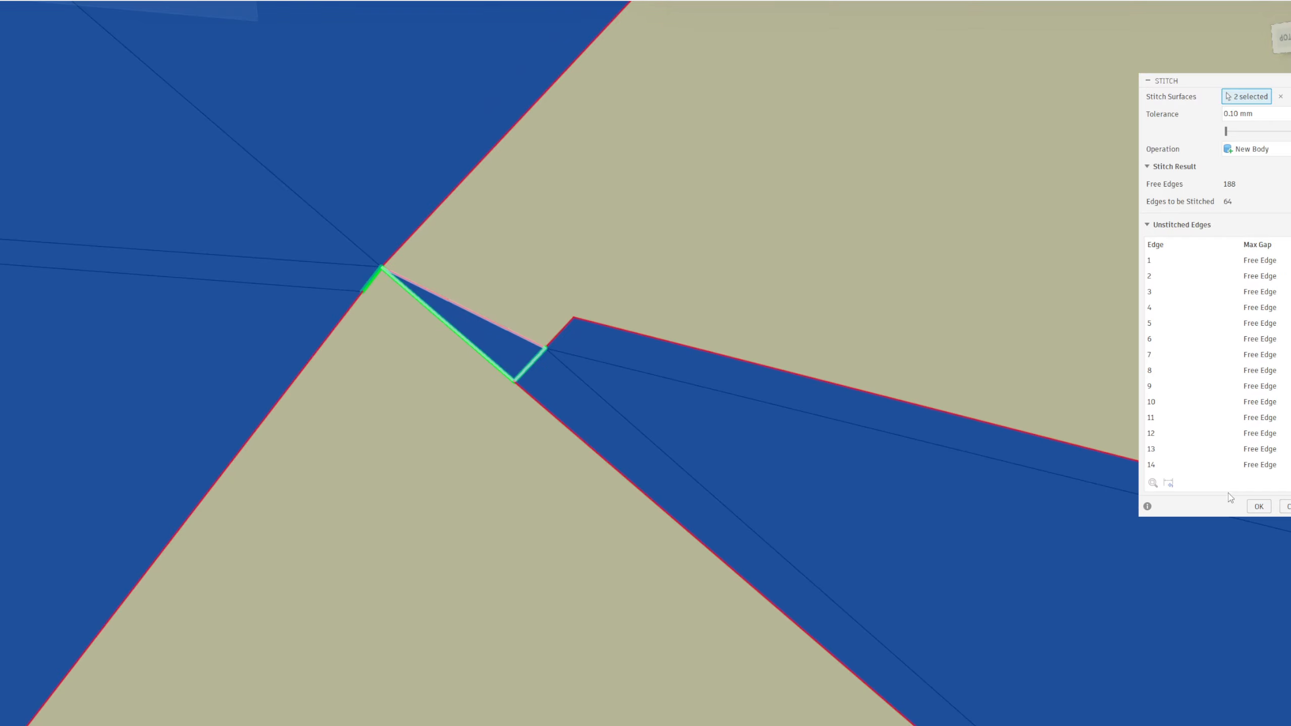
{"action": "key", "text": "Return"}
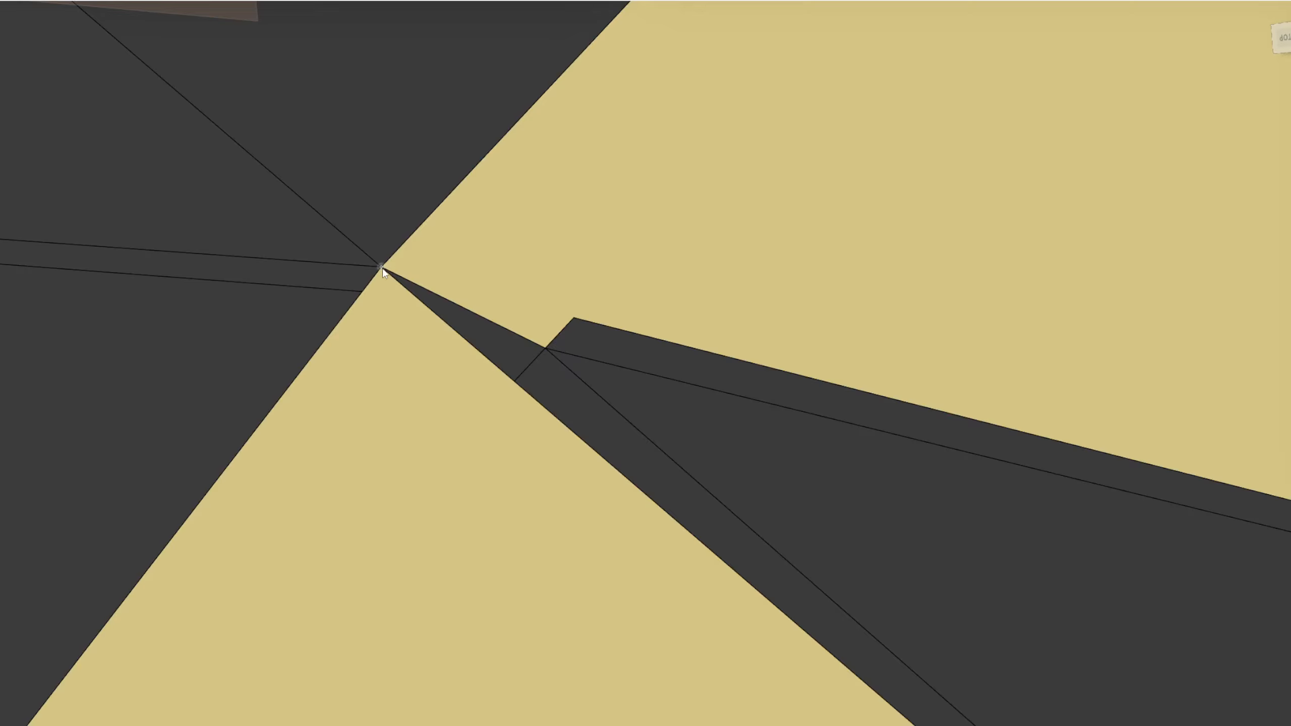
Examine the narrow gaps and openings that remain around the stitched corner and along the part's flat side
{"action": "scroll", "coordinate": [365, 292], "scroll_direction": "down", "scroll_amount": 10}
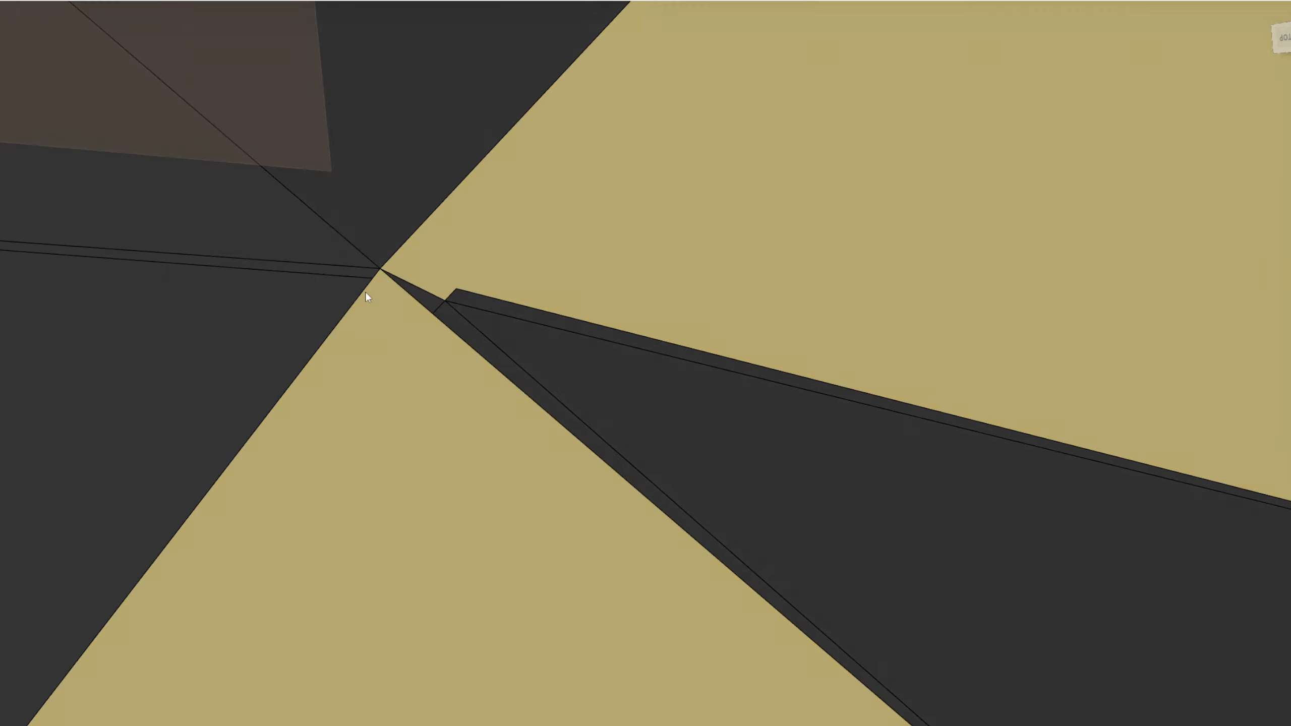
{"action": "middle_click_drag", "start_coordinate": [405, 308], "coordinate": [393, 298], "text": "shift"}
{"action": "scroll", "coordinate": [390, 384], "scroll_direction": "down", "scroll_amount": 5}
{"action": "middle_click_drag", "start_coordinate": [390, 385], "coordinate": [411, 501], "text": "shift"}
{"action": "scroll", "coordinate": [459, 396], "scroll_direction": "down", "scroll_amount": 4}
{"action": "scroll", "coordinate": [351, 610], "scroll_direction": "up", "scroll_amount": 3}
{"action": "middle_click_drag", "start_coordinate": [351, 611], "coordinate": [538, 407]}
{"action": "scroll", "coordinate": [460, 712], "scroll_direction": "up", "scroll_amount": 4}
{"action": "middle_click_drag", "start_coordinate": [459, 713], "coordinate": [429, 513]}
{"action": "scroll", "coordinate": [497, 485], "scroll_direction": "up", "scroll_amount": 3}
{"action": "scroll", "coordinate": [496, 443], "scroll_direction": "down", "scroll_amount": 3}
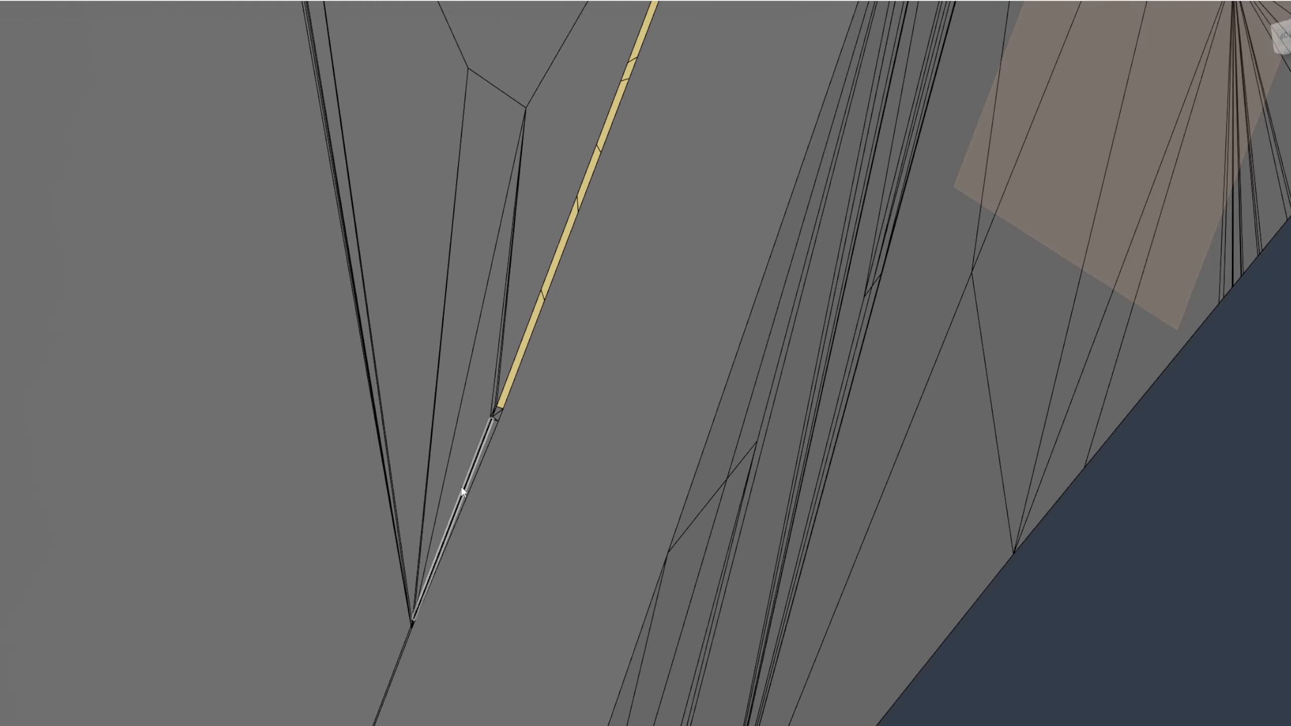
{"action": "middle_click_drag", "start_coordinate": [438, 646], "coordinate": [424, 302]}
{"action": "scroll", "coordinate": [424, 302], "scroll_direction": "down", "scroll_amount": 3}
{"action": "middle_click_drag", "start_coordinate": [432, 236], "coordinate": [529, 406], "text": "shift"}
{"action": "scroll", "coordinate": [559, 352], "scroll_direction": "down", "scroll_amount": 3}
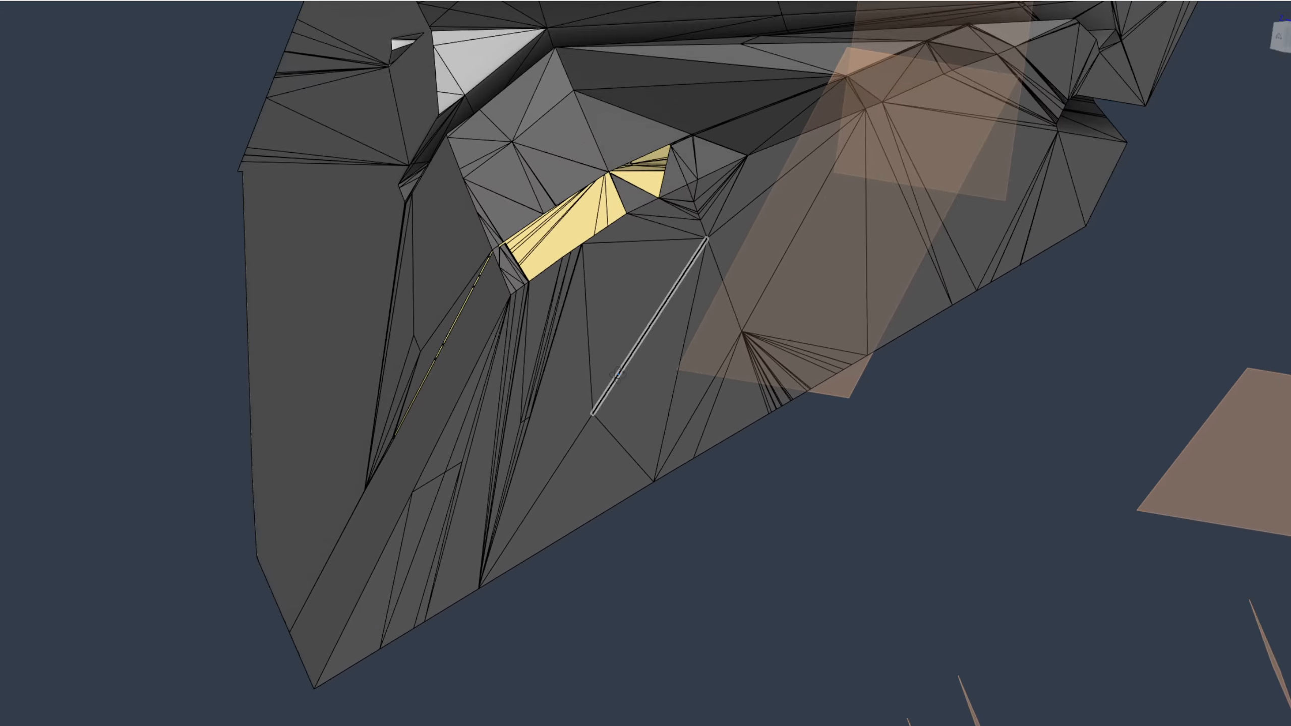
{"action": "middle_click_drag", "start_coordinate": [610, 389], "coordinate": [585, 408], "text": "shift"}
{"action": "scroll", "coordinate": [552, 432], "scroll_direction": "up", "scroll_amount": 3}
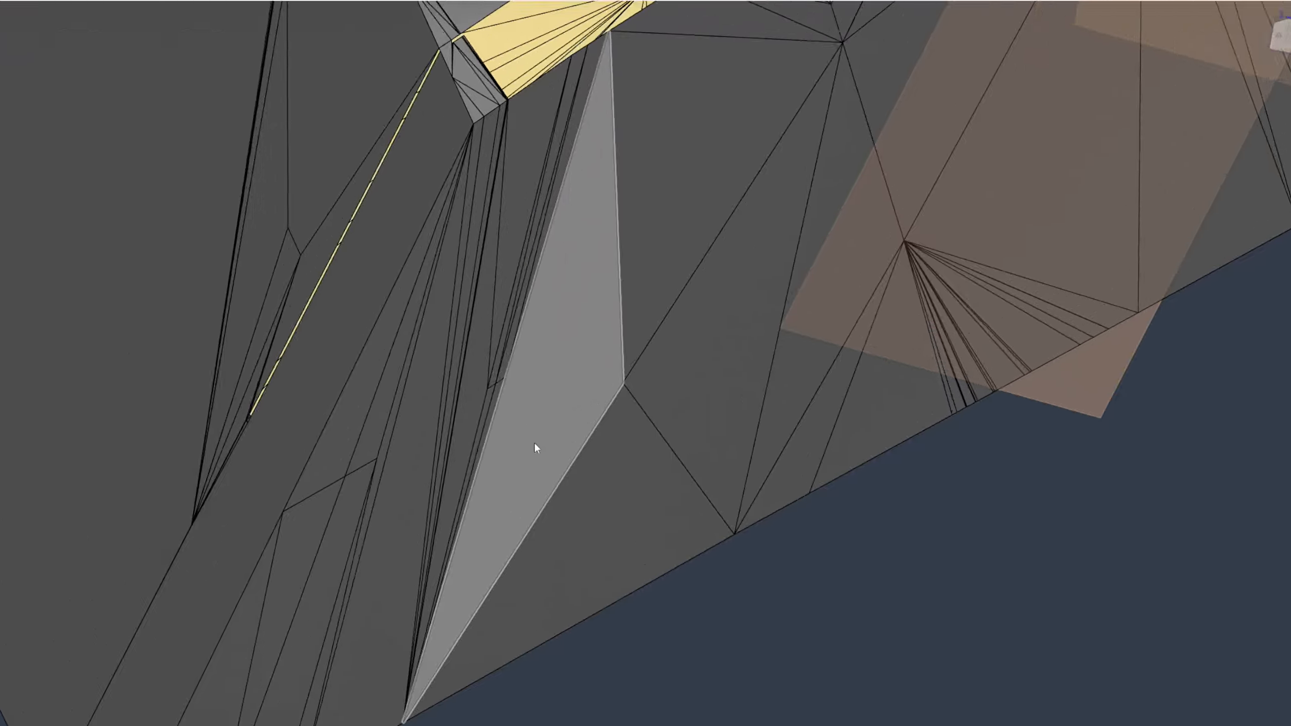
{"action": "left_click", "coordinate": [307, 536]}
{"action": "left_click", "coordinate": [254, 614], "text": "shift"}
{"action": "left_click", "coordinate": [300, 616], "text": "shift"}
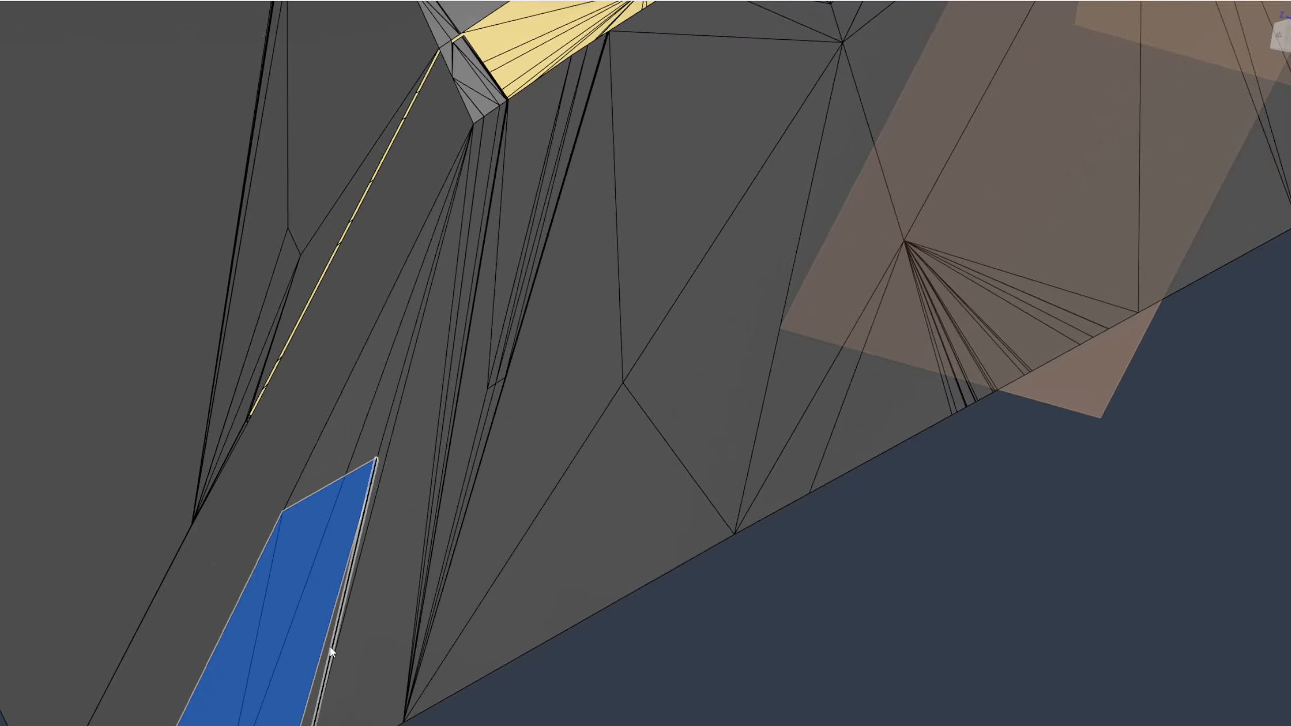
{"action": "left_click", "coordinate": [345, 638], "text": "shift"}
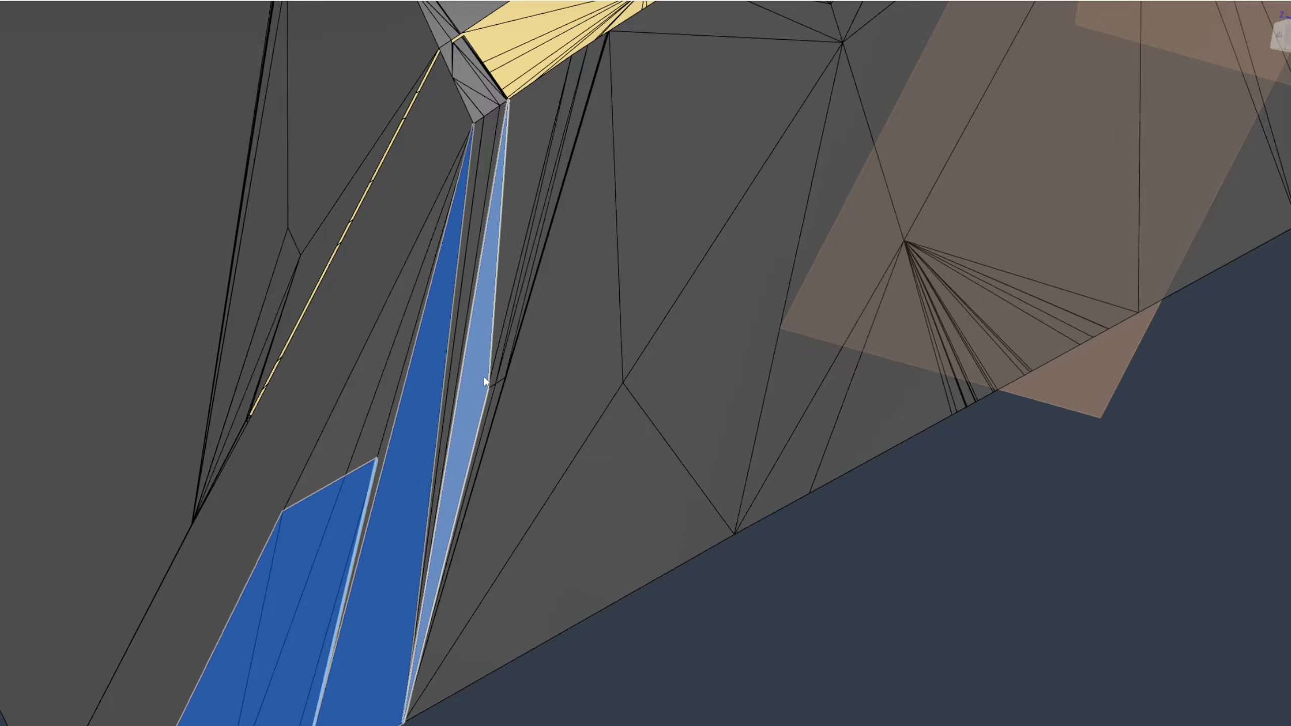
{"action": "left_click", "coordinate": [476, 290], "text": "shift"}
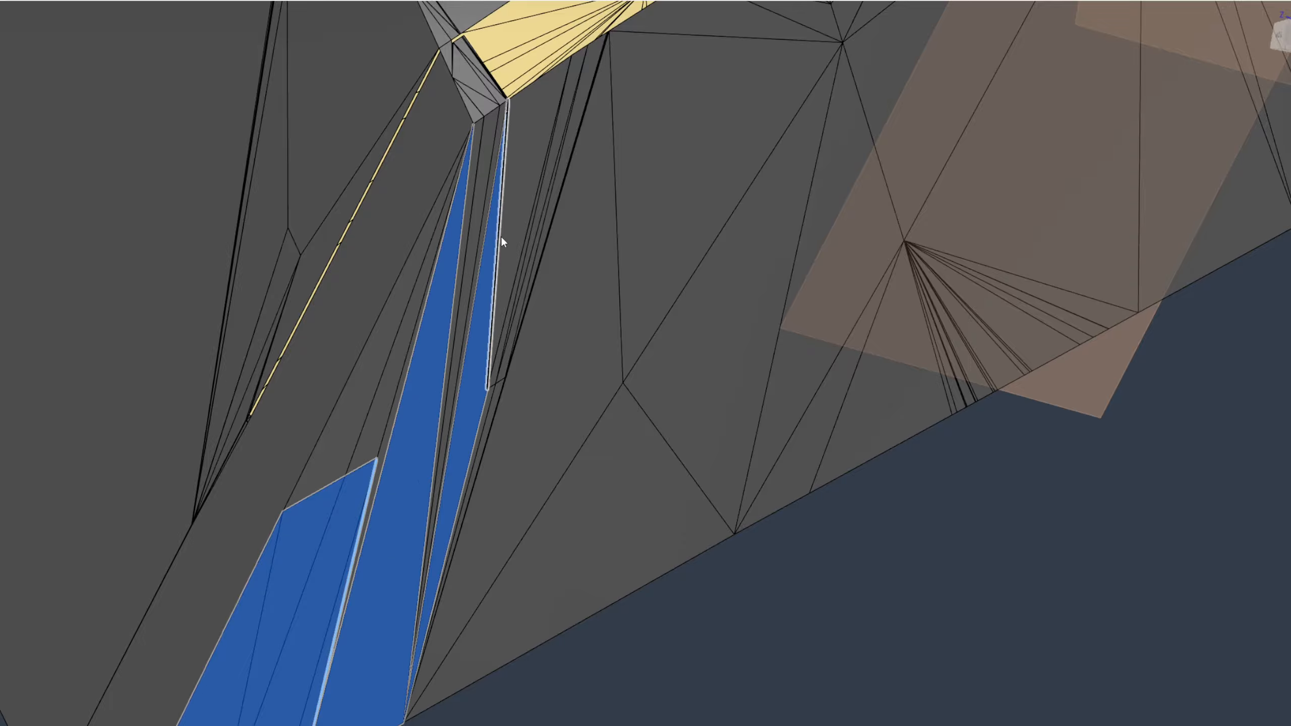
{"action": "left_click", "coordinate": [615, 379], "text": "shift"}
{"action": "left_click", "coordinate": [698, 326], "text": "shift"}
{"action": "scroll", "coordinate": [737, 438], "scroll_direction": "down", "scroll_amount": 3}
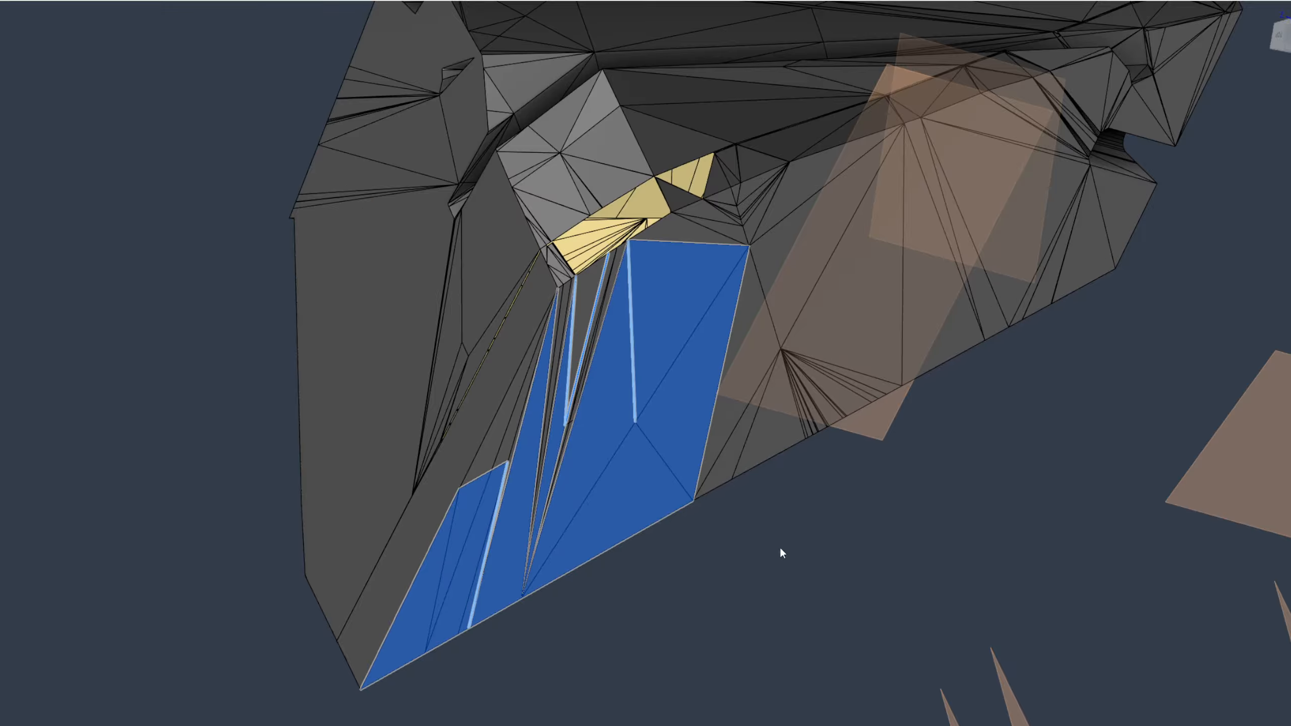
{"action": "left_click", "coordinate": [780, 549]}
Inspect the long slit and the exposed inner faces along the part's end for remaining gaps
{"action": "scroll", "coordinate": [628, 458], "scroll_direction": "down", "scroll_amount": 3}
{"action": "middle_click_drag", "start_coordinate": [597, 385], "coordinate": [576, 400]}
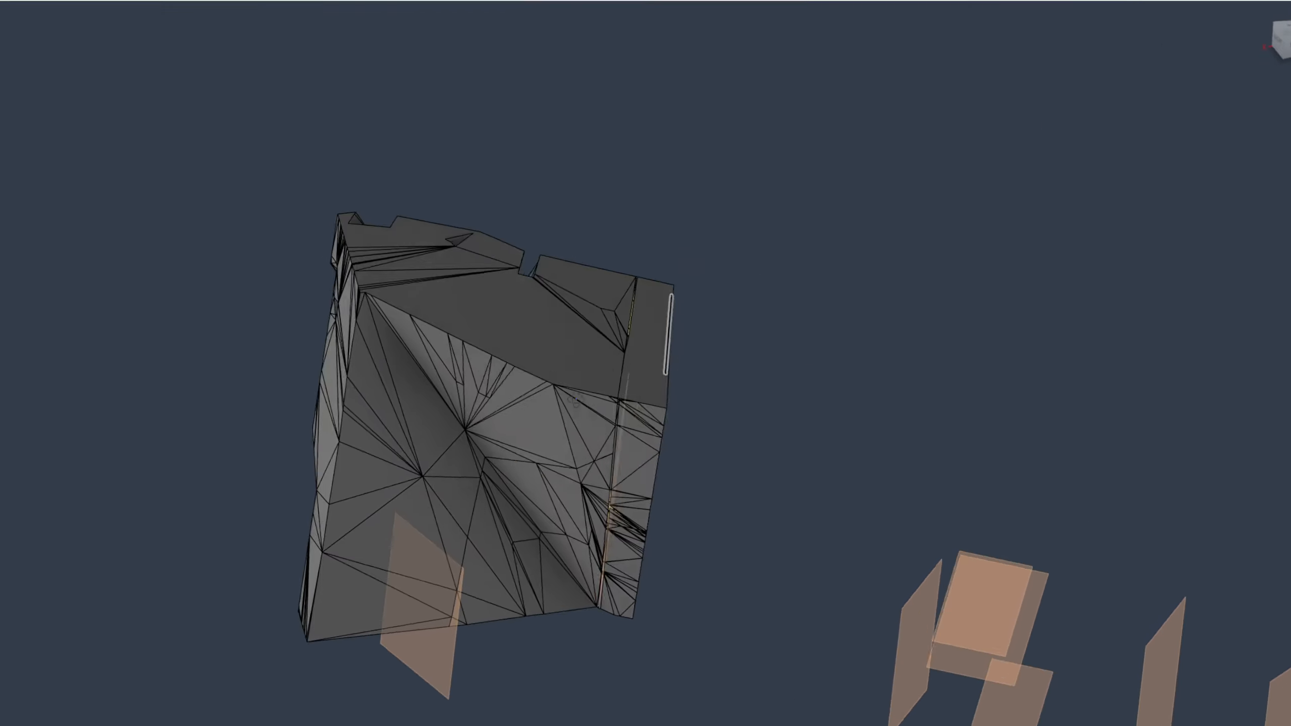
{"action": "scroll", "coordinate": [574, 402], "scroll_direction": "up", "scroll_amount": 8}
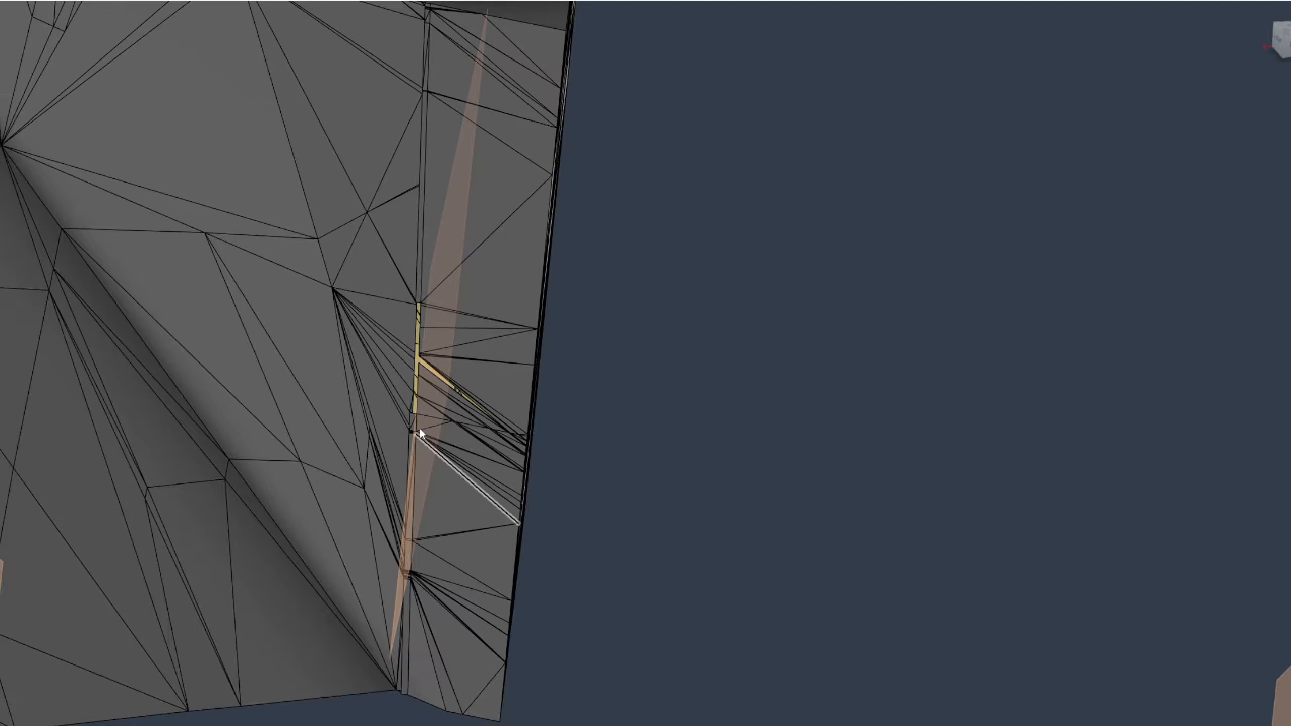
{"action": "scroll", "coordinate": [420, 431], "scroll_direction": "down", "scroll_amount": 2}
{"action": "scroll", "coordinate": [432, 330], "scroll_direction": "up", "scroll_amount": 10}
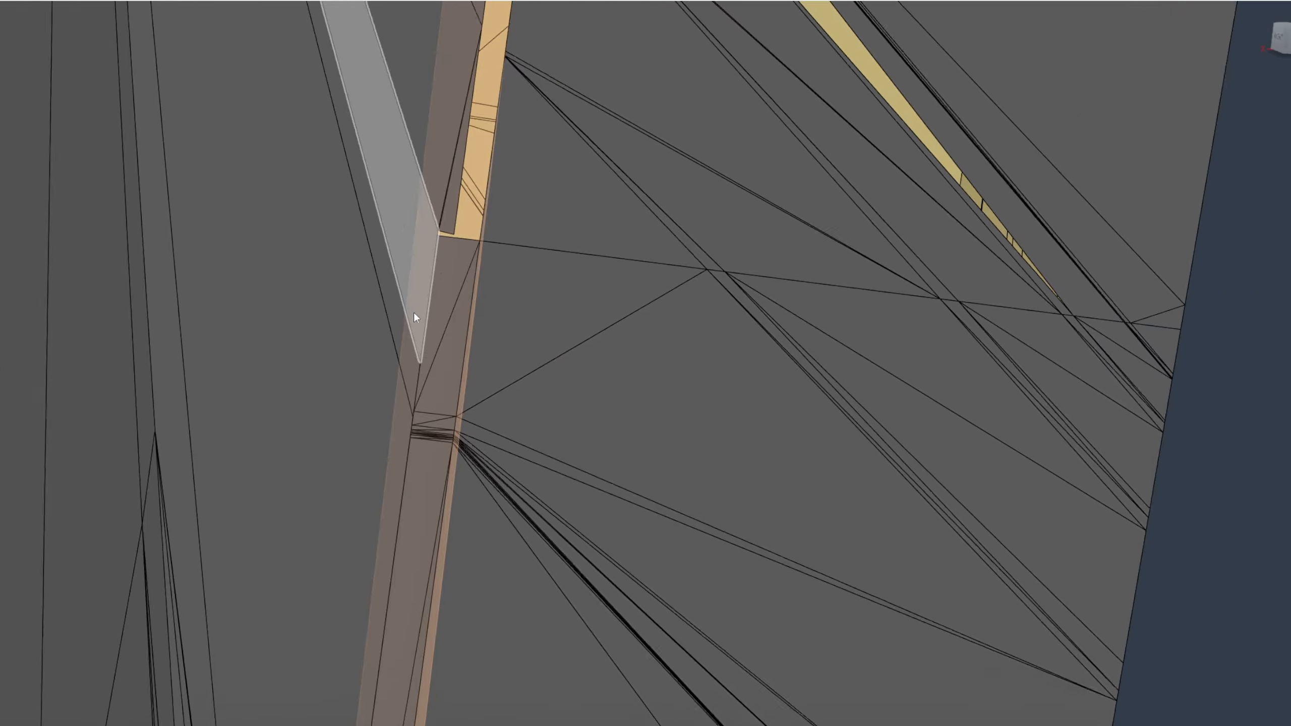
{"action": "scroll", "coordinate": [413, 313], "scroll_direction": "down", "scroll_amount": 3}
{"action": "middle_click_drag", "start_coordinate": [414, 313], "coordinate": [475, 462]}
{"action": "scroll", "coordinate": [481, 467], "scroll_direction": "down", "scroll_amount": 4}
{"action": "middle_click_drag", "start_coordinate": [489, 305], "coordinate": [499, 634]}
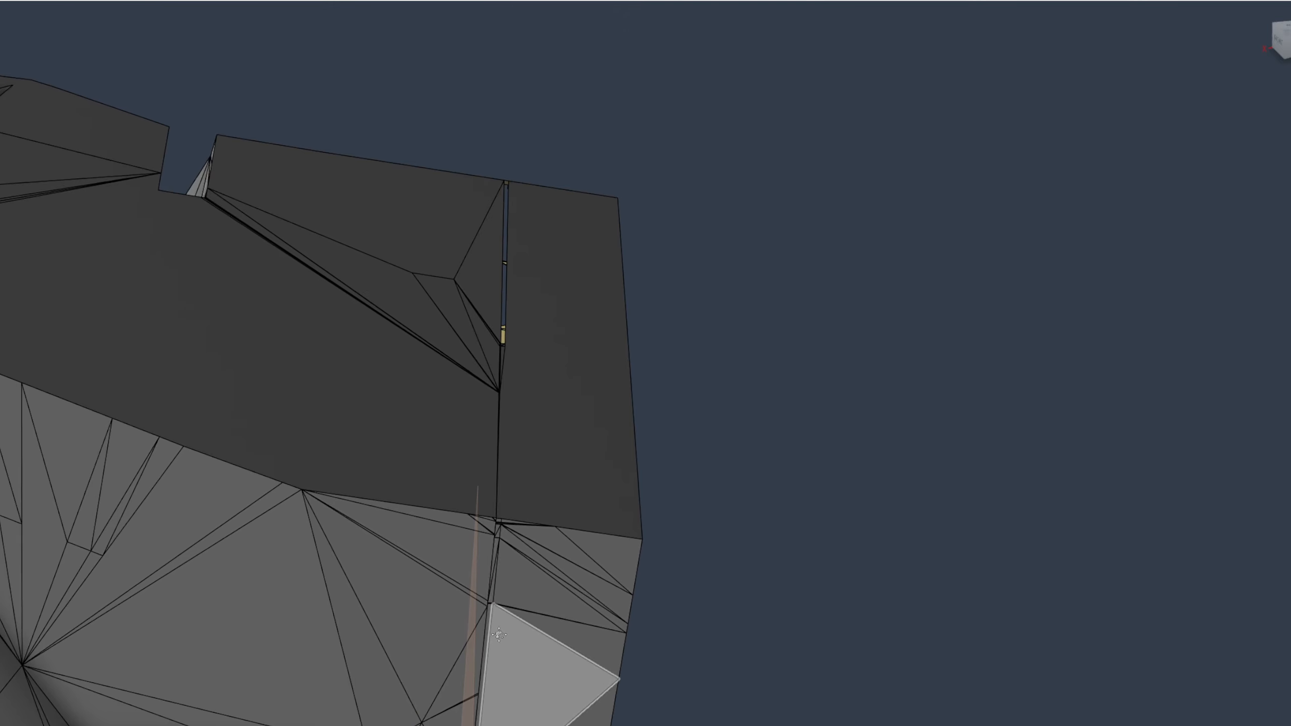
{"action": "middle_click_drag", "start_coordinate": [496, 432], "coordinate": [478, 483], "text": "shift"}
{"action": "scroll", "coordinate": [478, 483], "scroll_direction": "up", "scroll_amount": 5}
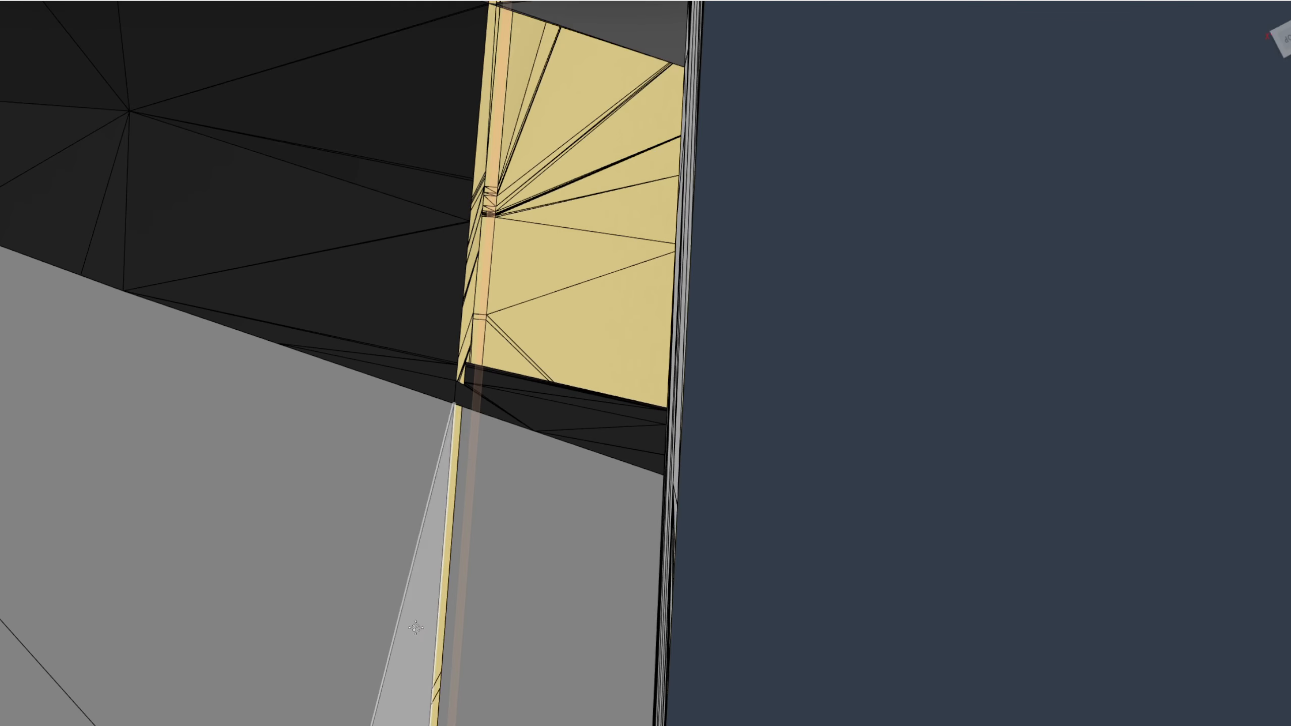
{"action": "middle_click_drag", "start_coordinate": [416, 627], "coordinate": [320, 300]}
{"action": "middle_click_drag", "start_coordinate": [203, 237], "coordinate": [871, 331]}
{"action": "scroll", "coordinate": [797, 387], "scroll_direction": "down", "scroll_amount": 3}
{"action": "middle_click_drag", "start_coordinate": [797, 387], "coordinate": [542, 480]}
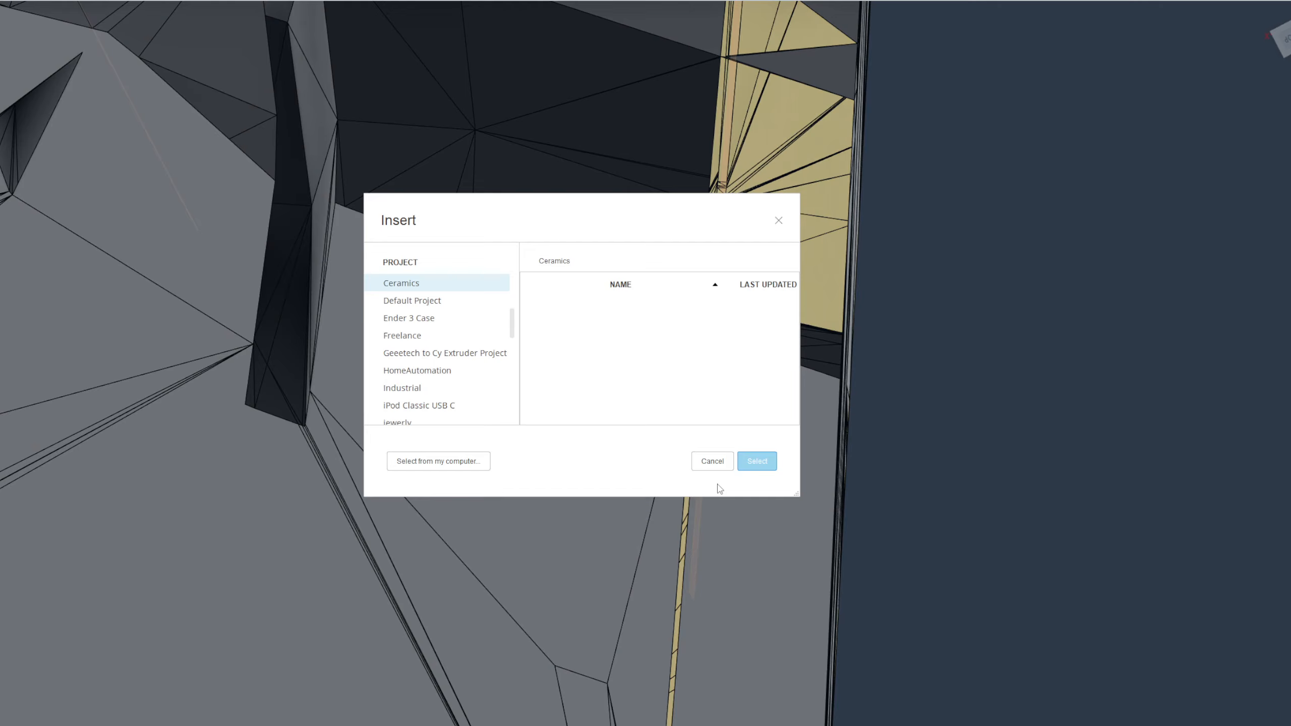
Tessellate the stitched surface body into a mesh with Medium refinement and hide the source surface body
{"action": "left_click", "coordinate": [717, 468]}
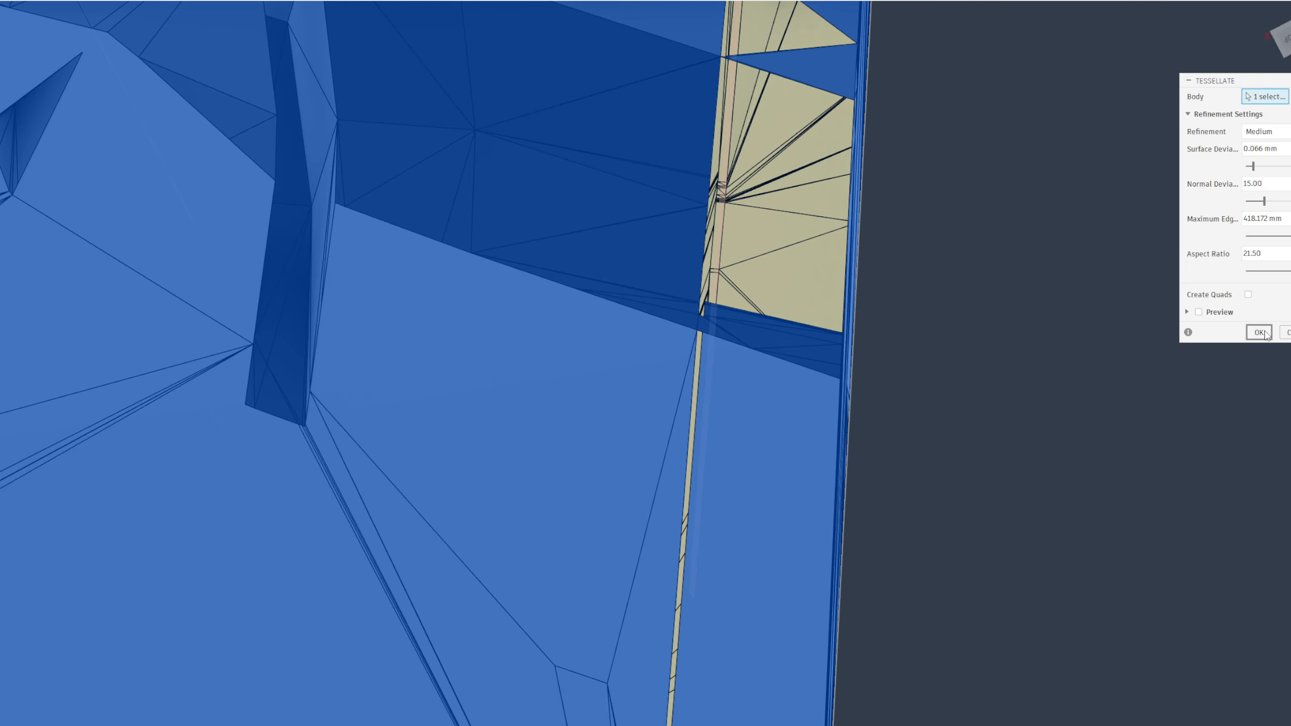
{"action": "key", "text": "Return"}
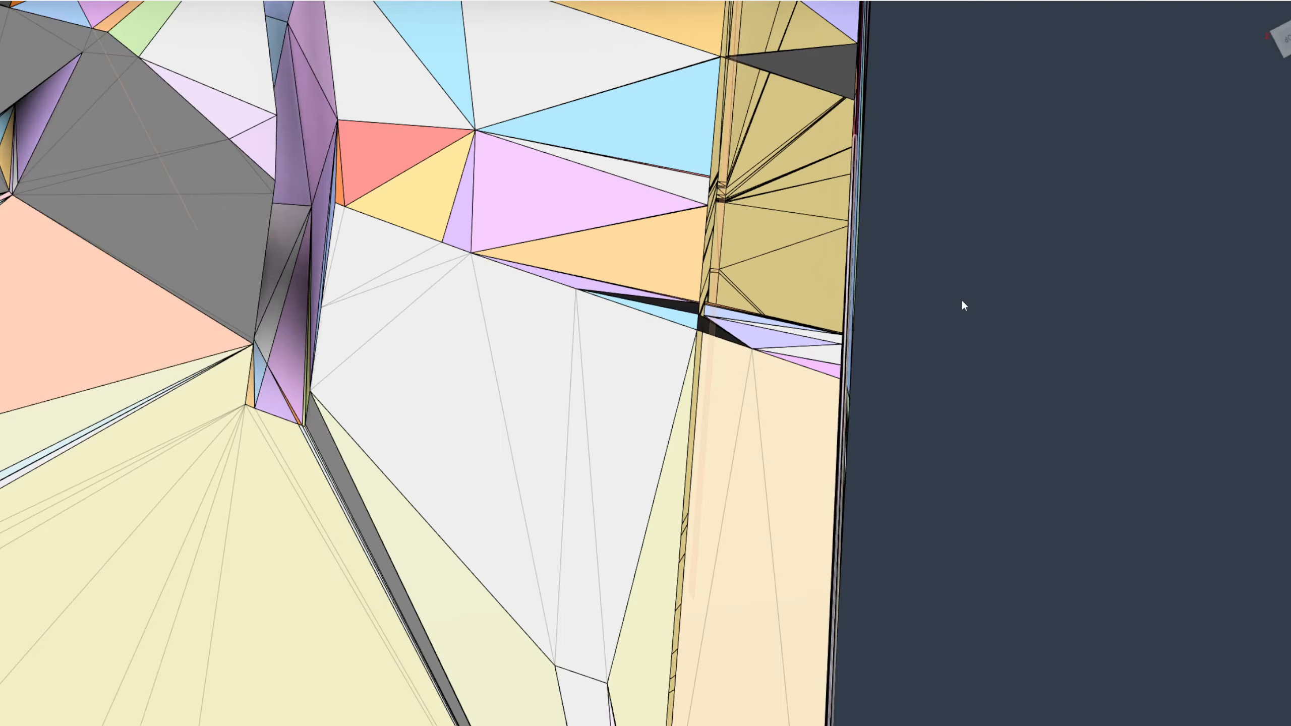
{"action": "left_click", "coordinate": [215, 104]}
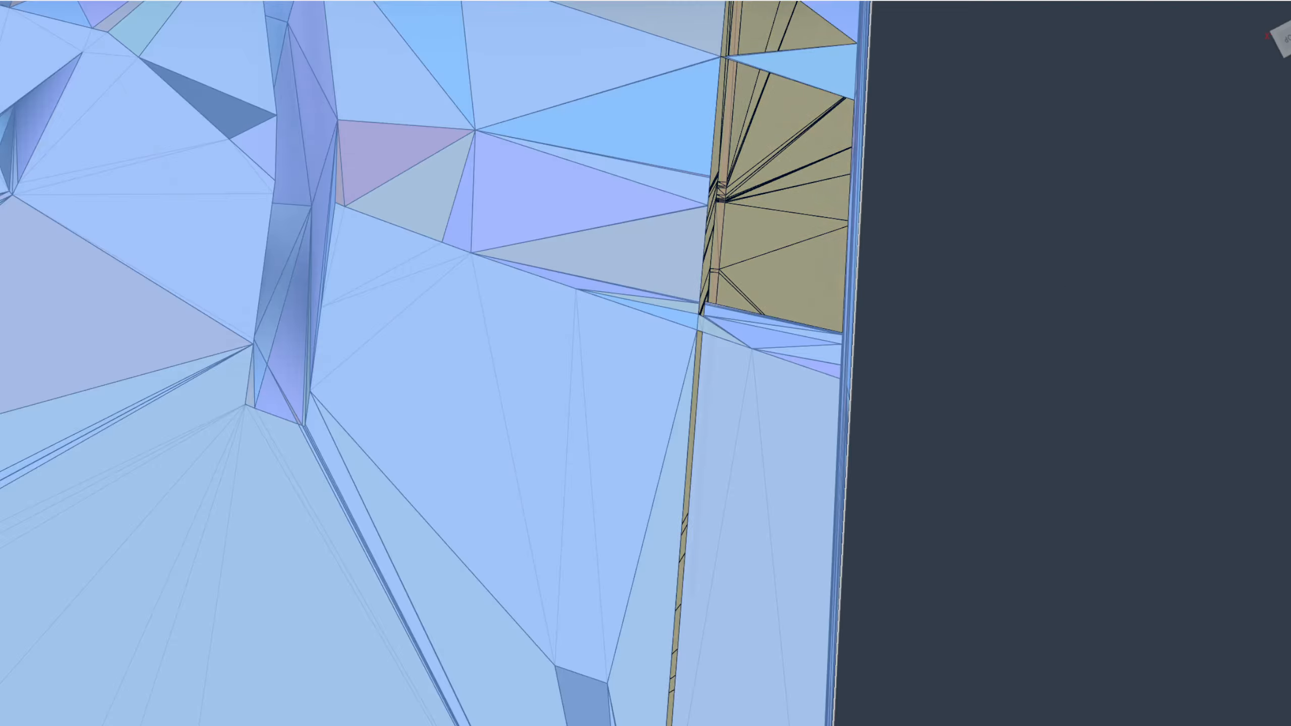
{"action": "key", "text": "Escape"}
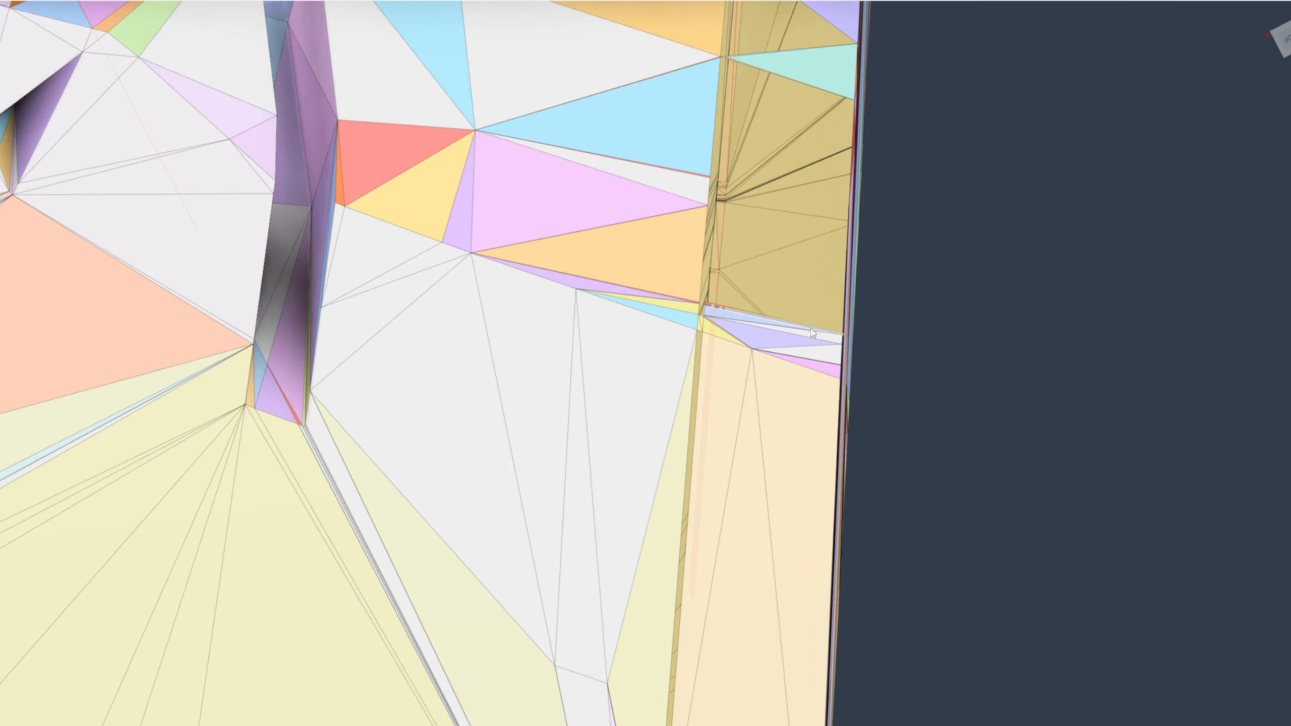
Repair the tessellated mesh body using the Close Holes repair type
{"action": "scroll", "coordinate": [813, 333], "scroll_direction": "up", "scroll_amount": 5}
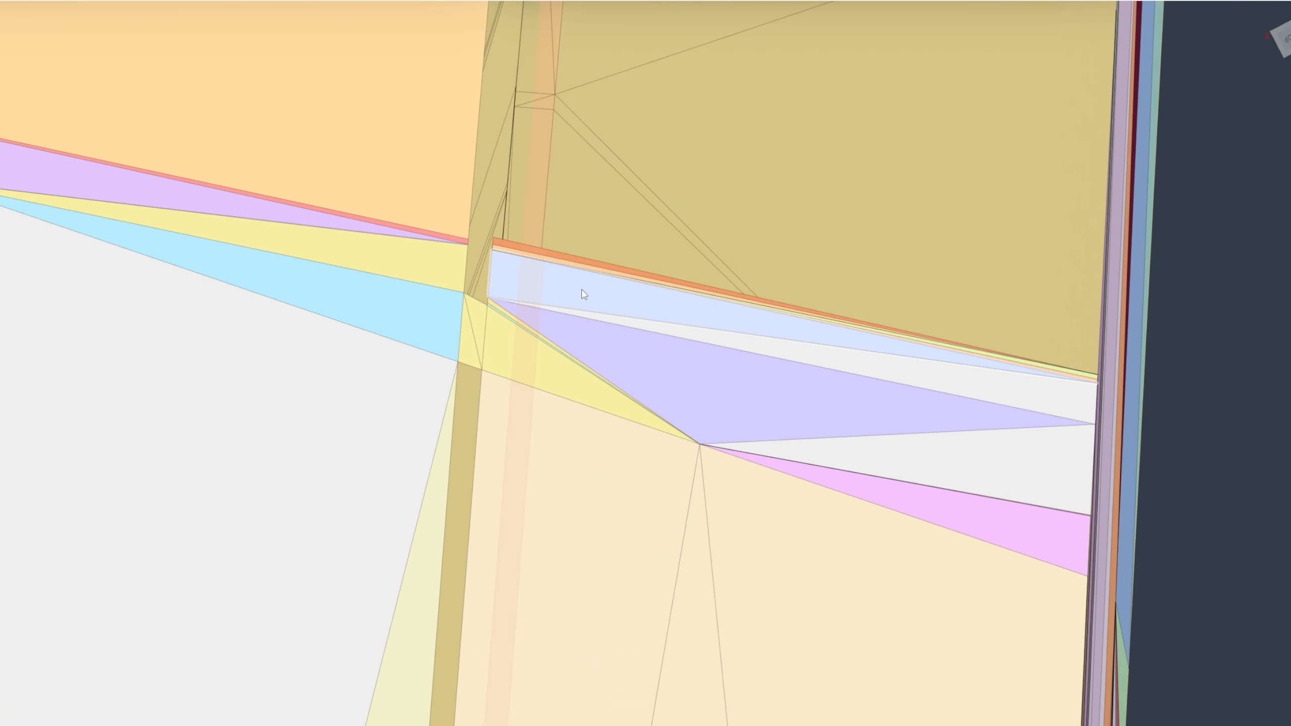
{"action": "scroll", "coordinate": [584, 295], "scroll_direction": "down", "scroll_amount": 5}
{"action": "middle_click_drag", "start_coordinate": [505, 240], "coordinate": [398, 351], "text": "shift"}
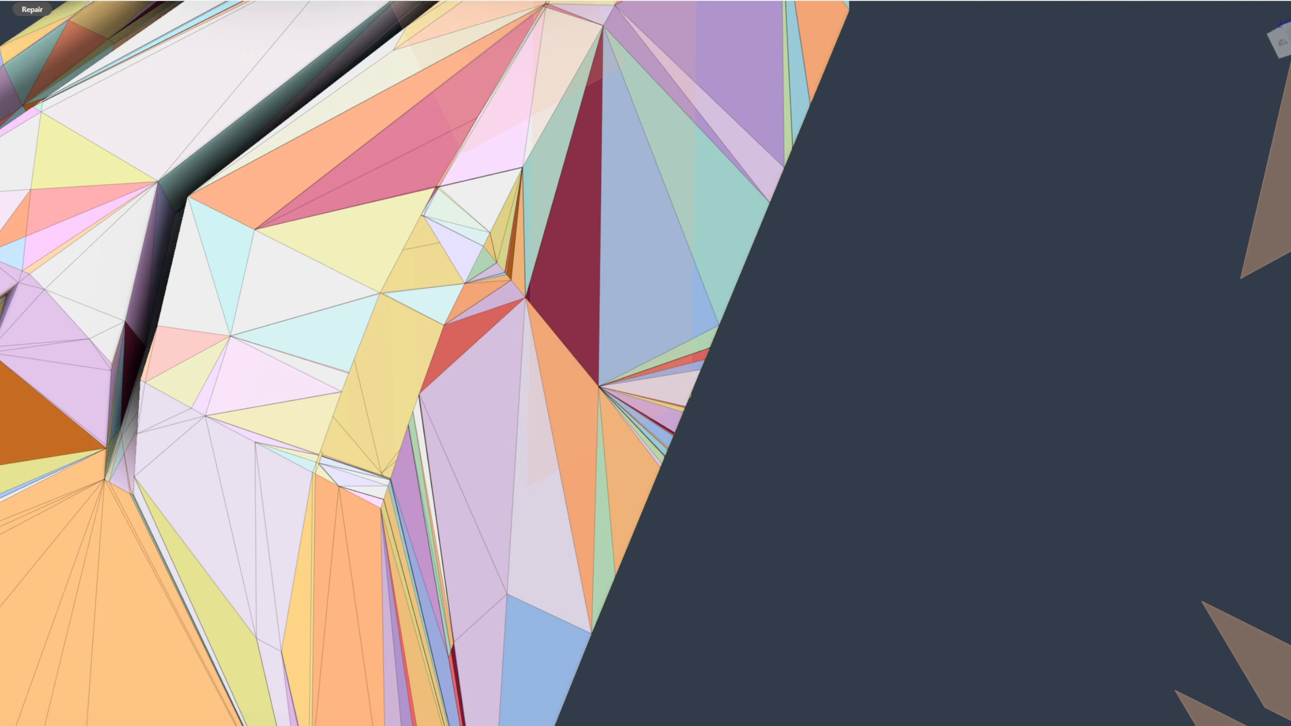
{"action": "left_click", "coordinate": [32, 1]}
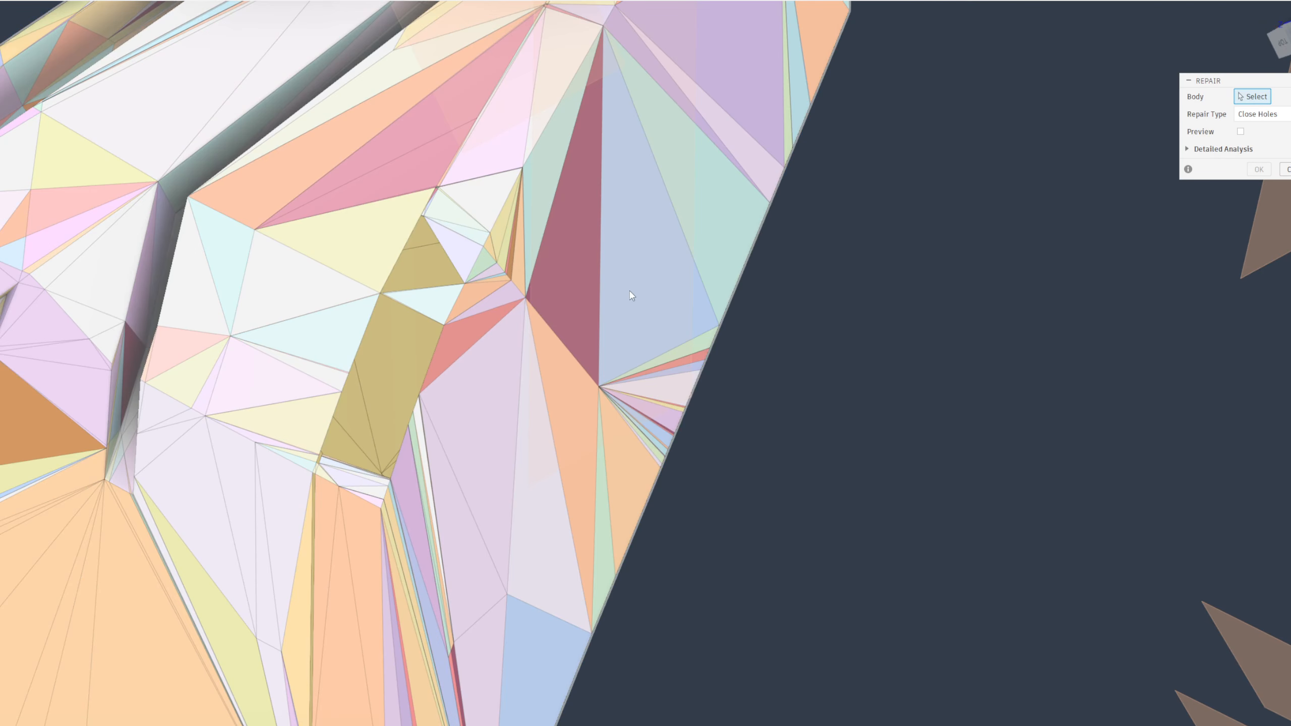
{"action": "left_click", "coordinate": [596, 362]}
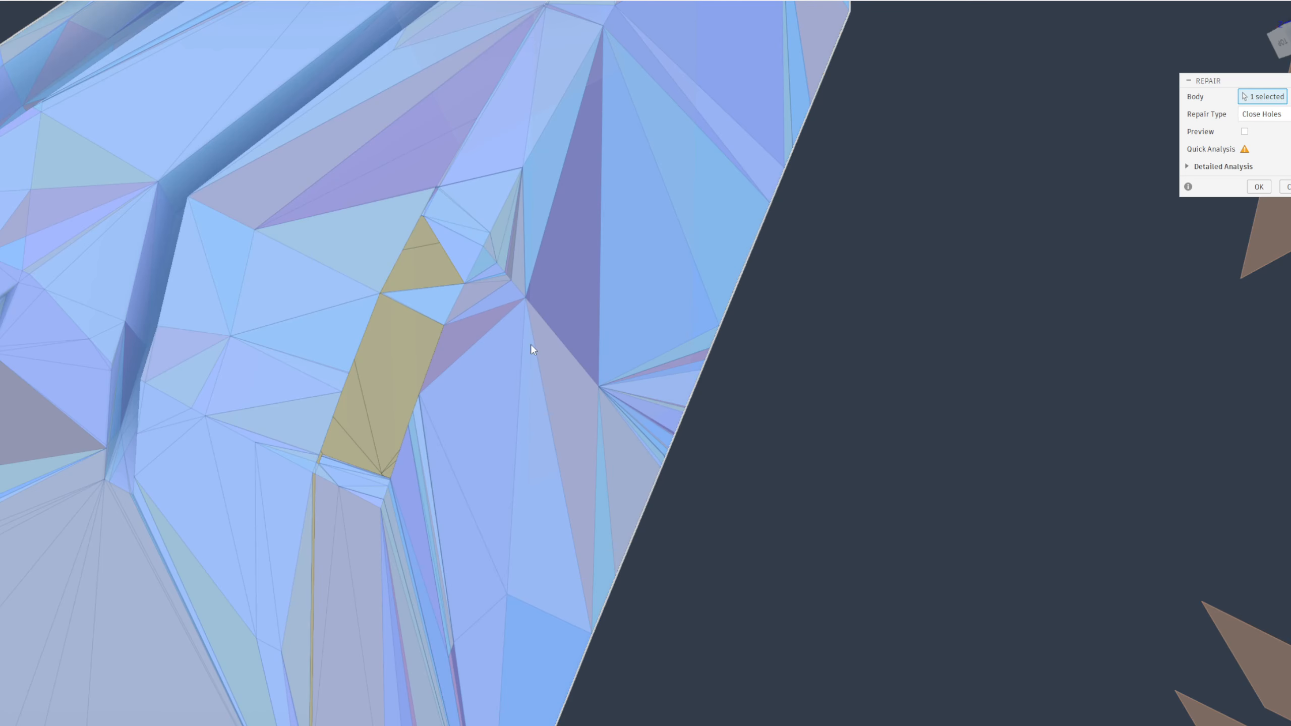
{"action": "scroll", "coordinate": [459, 395], "scroll_direction": "up", "scroll_amount": 3}
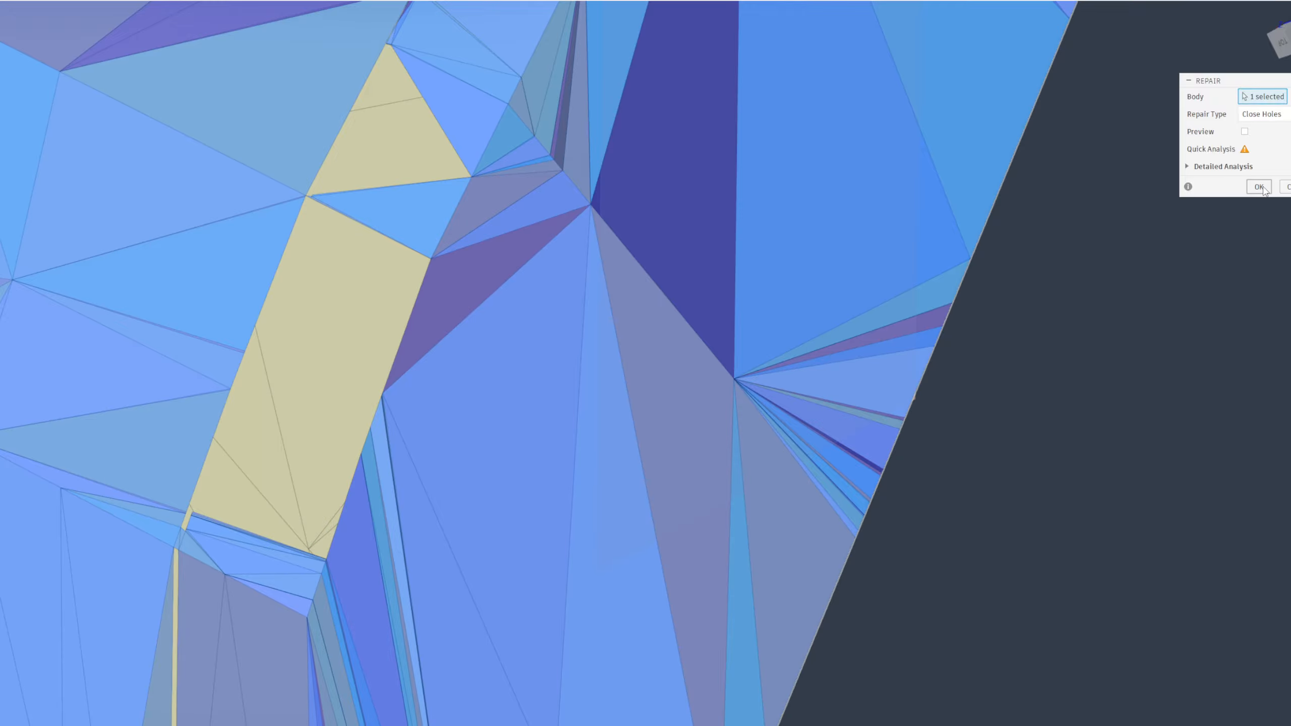
{"action": "left_click", "coordinate": [1262, 187]}
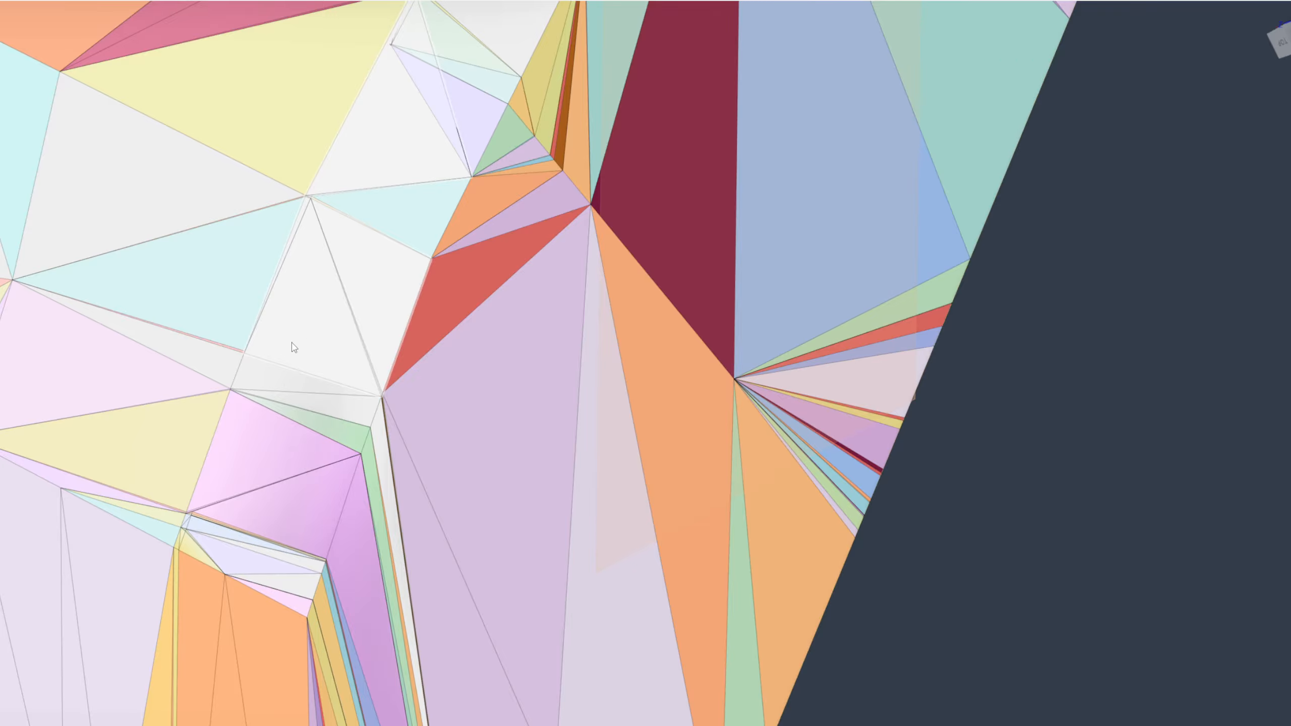
Examine the filled areas of the repaired mesh and select its body, MeshBody469, in the browser
{"action": "scroll", "coordinate": [452, 130], "scroll_direction": "up", "scroll_amount": 10}
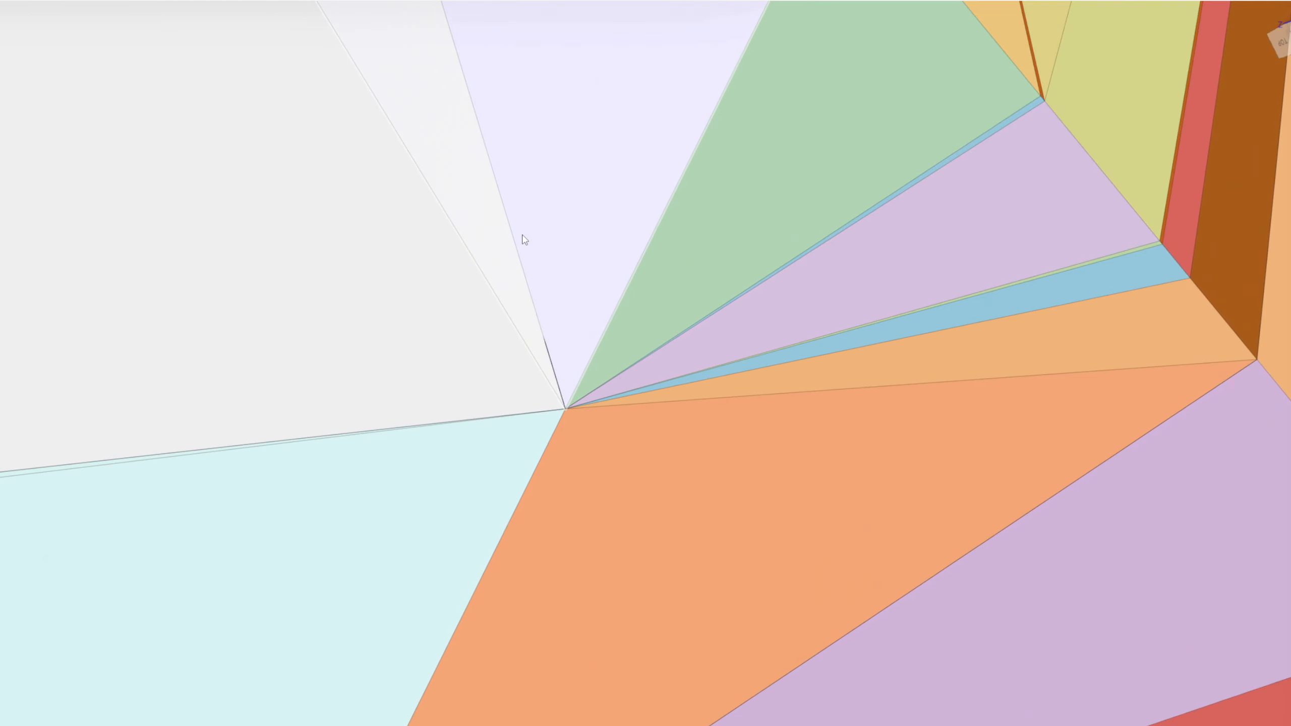
{"action": "scroll", "coordinate": [542, 375], "scroll_direction": "down", "scroll_amount": 10}
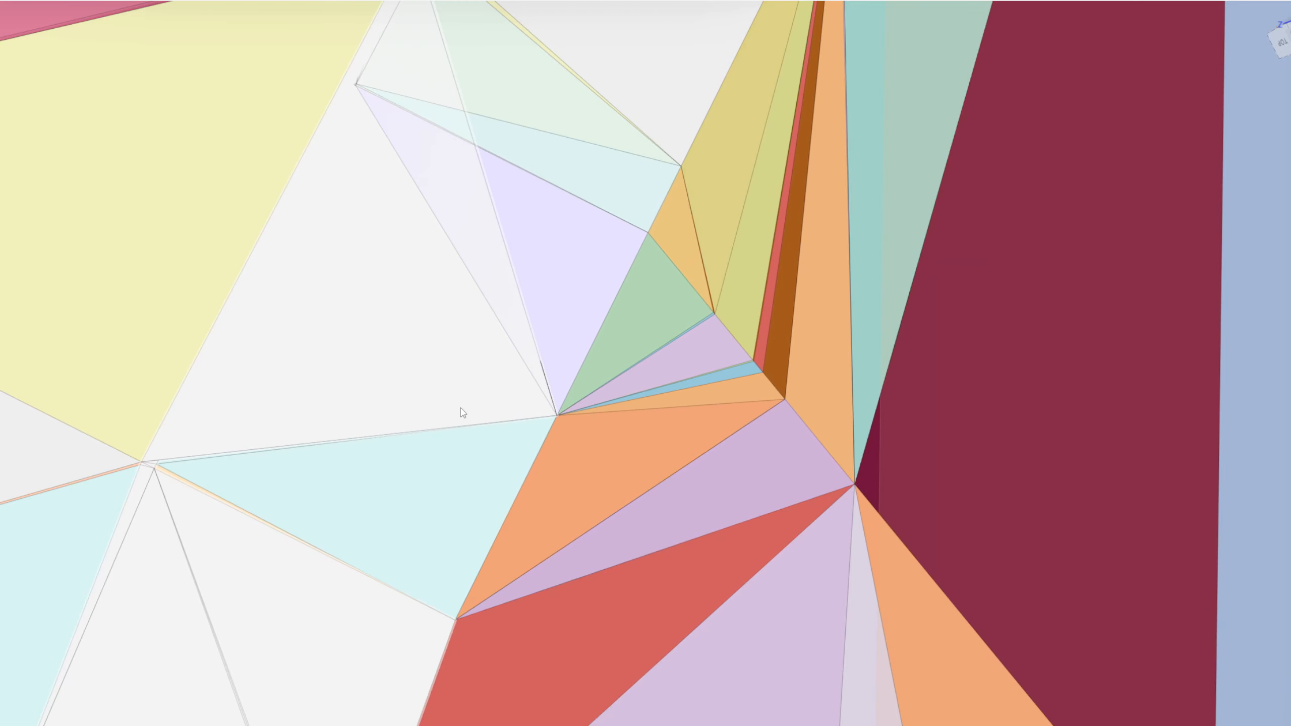
{"action": "scroll", "coordinate": [456, 407], "scroll_direction": "down", "scroll_amount": 5}
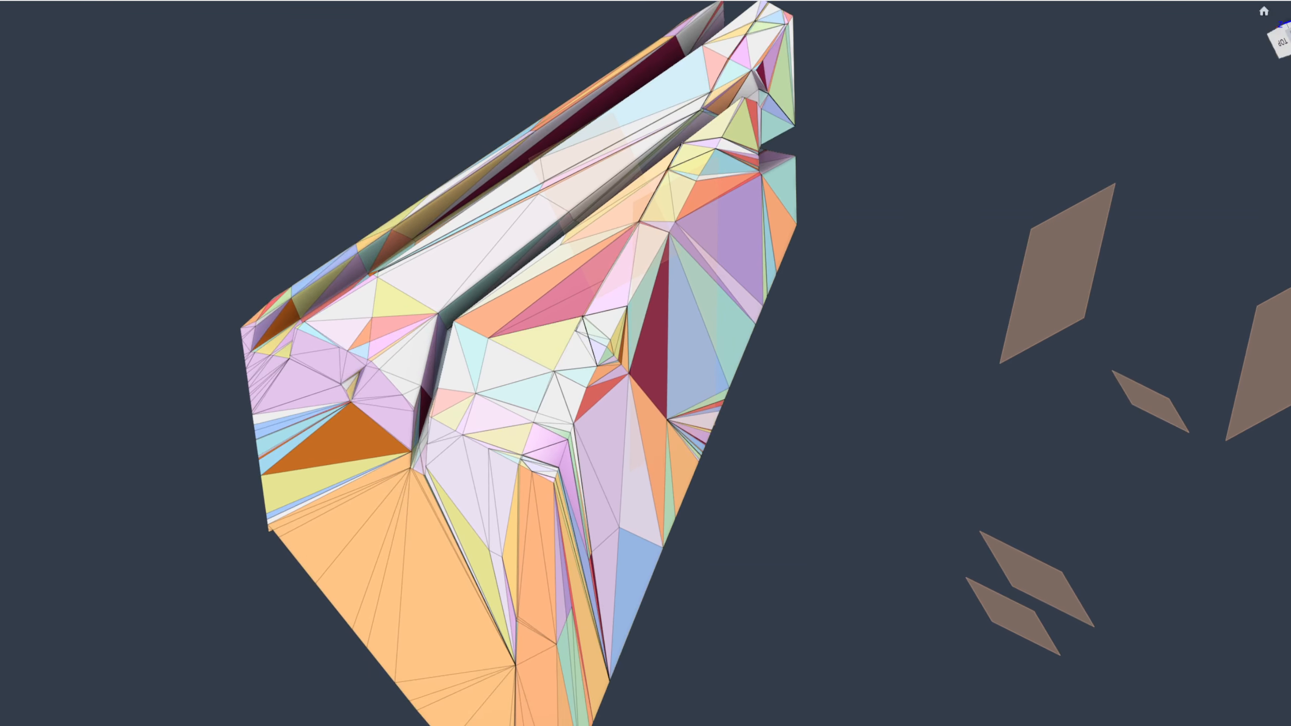
{"action": "left_click_drag", "start_coordinate": [1290, 152], "coordinate": [165, 177]}
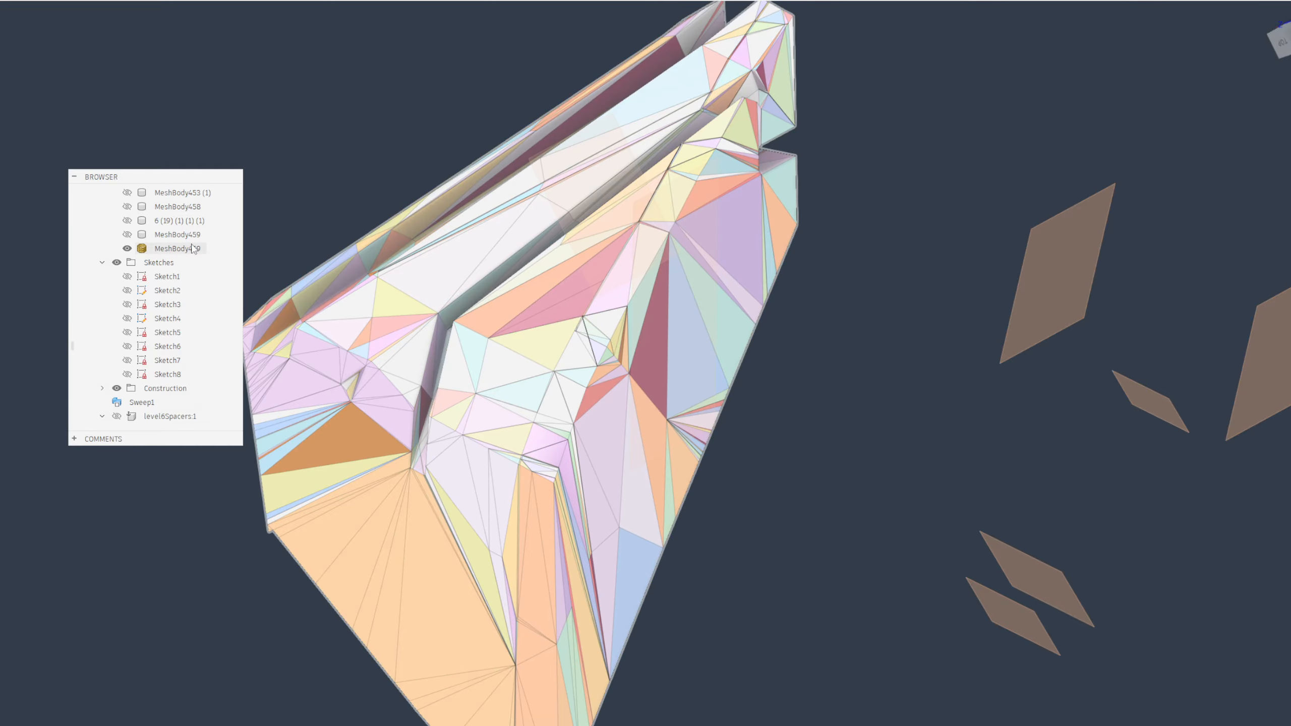
{"action": "scroll", "coordinate": [515, 442], "scroll_direction": "up", "scroll_amount": 5}
{"action": "scroll", "coordinate": [474, 430], "scroll_direction": "down", "scroll_amount": 7}
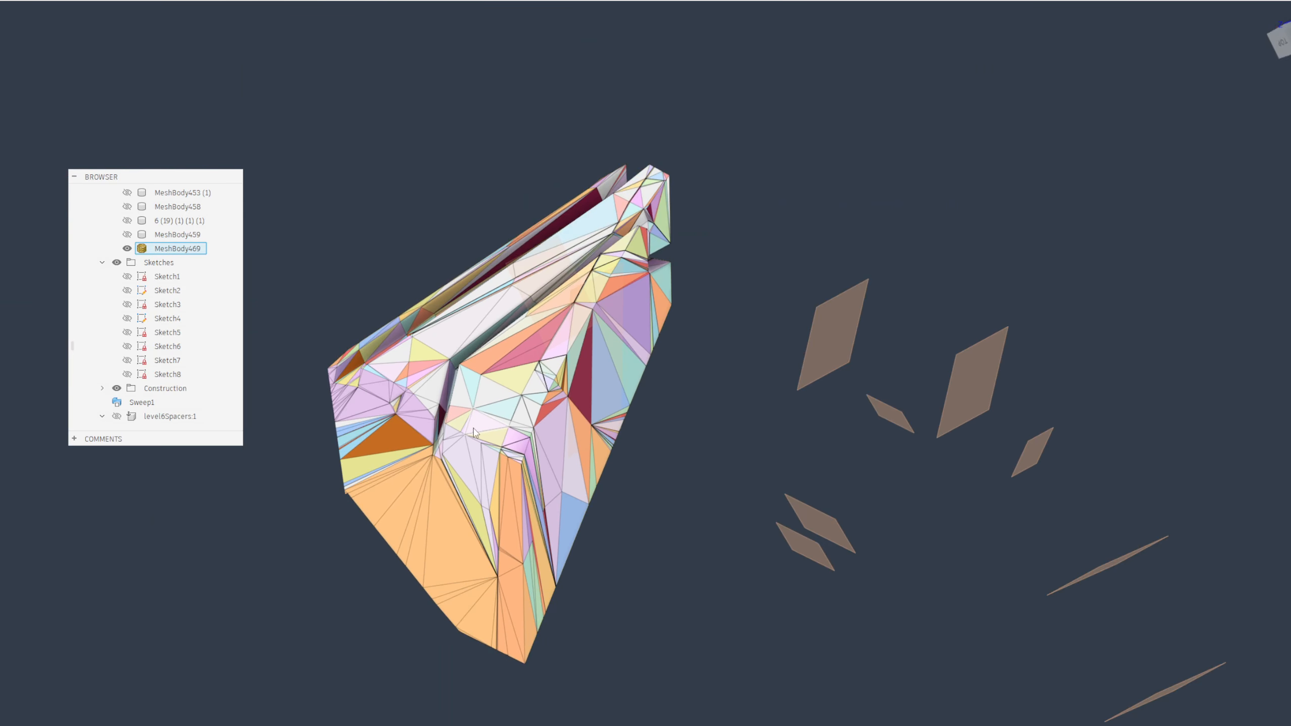
Inspect the repaired mesh from several sides and check the narrow sliver faces along its edge for remaining gaps
{"action": "middle_click_drag", "start_coordinate": [474, 429], "coordinate": [559, 299]}
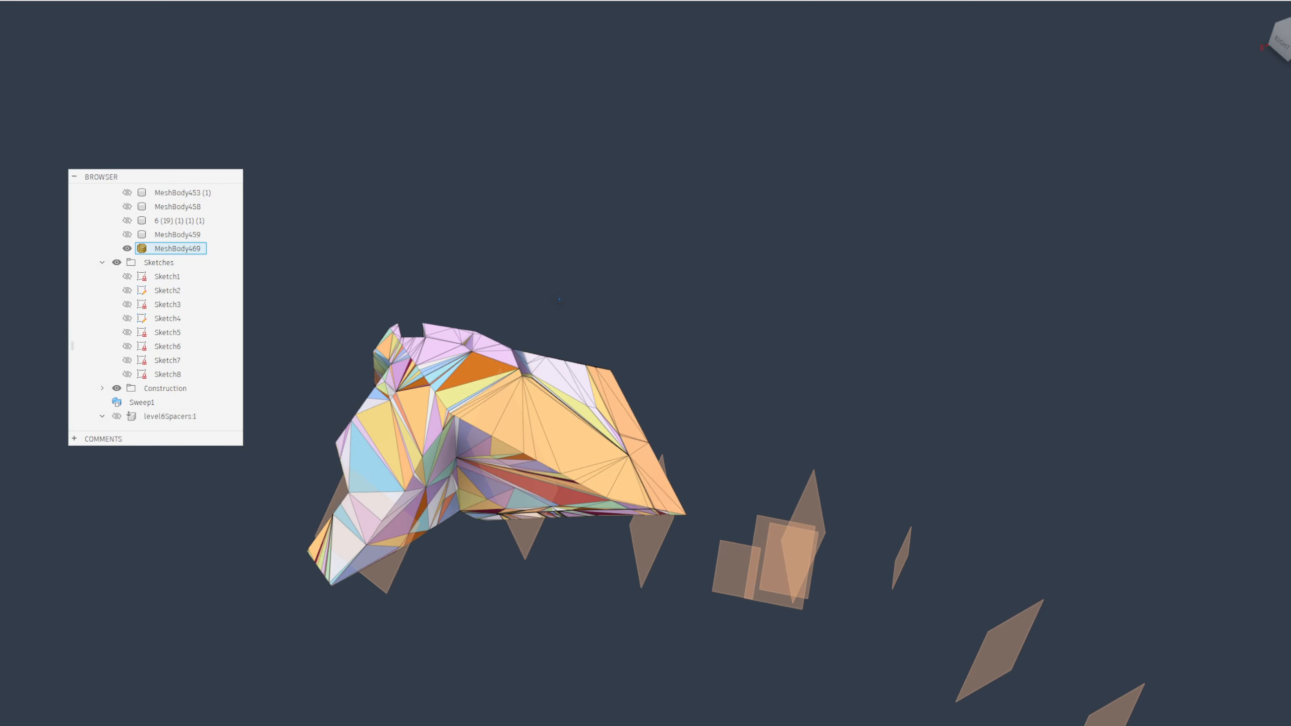
{"action": "scroll", "coordinate": [536, 359], "scroll_direction": "up", "scroll_amount": 5}
{"action": "middle_click_drag", "start_coordinate": [522, 435], "coordinate": [483, 454], "text": "shift"}
{"action": "scroll", "coordinate": [517, 474], "scroll_direction": "down", "scroll_amount": 3}
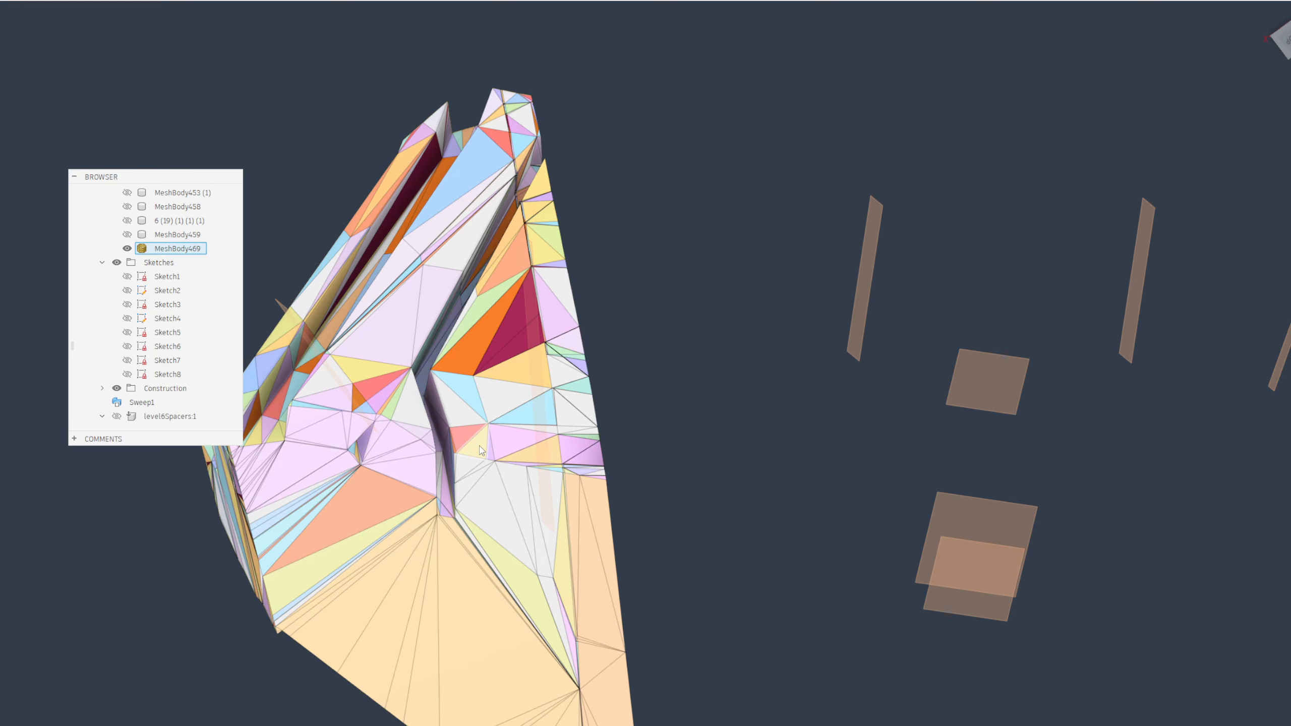
{"action": "scroll", "coordinate": [483, 451], "scroll_direction": "up", "scroll_amount": 10}
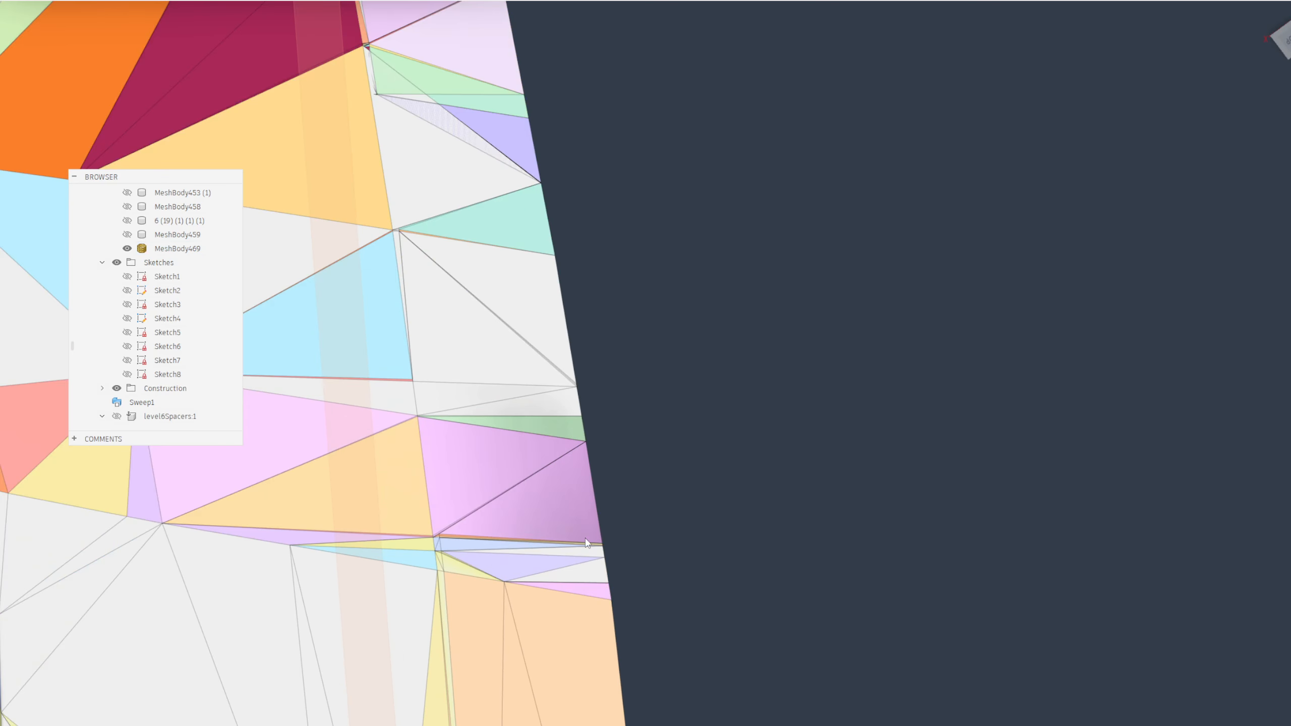
{"action": "scroll", "coordinate": [645, 387], "scroll_direction": "up", "scroll_amount": 8}
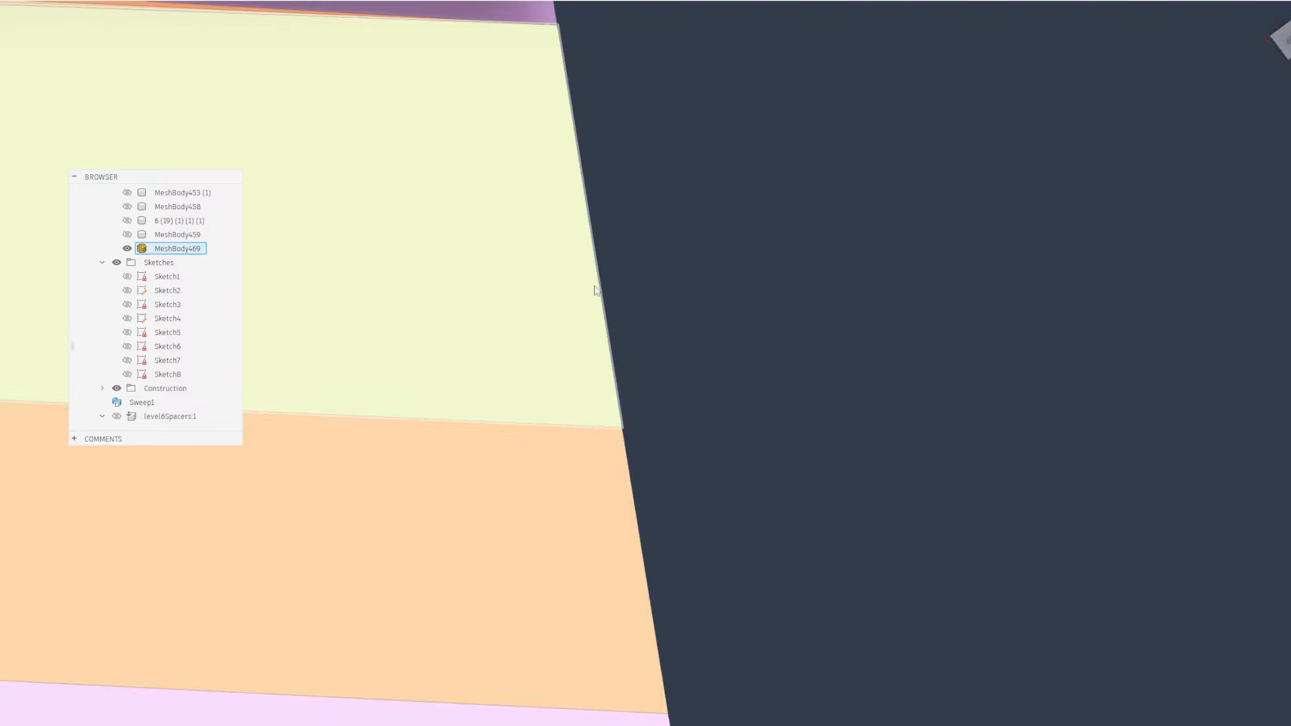
{"action": "scroll", "coordinate": [476, 401], "scroll_direction": "down", "scroll_amount": 8}
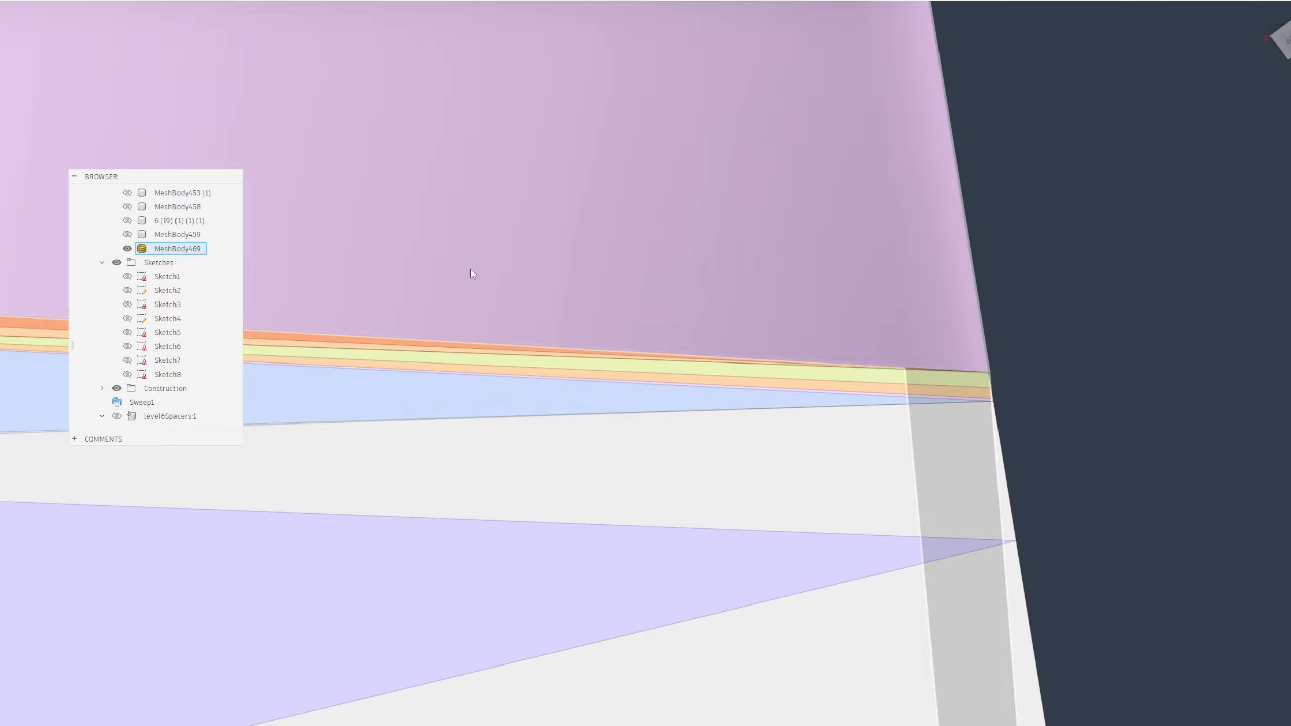
{"action": "scroll", "coordinate": [470, 268], "scroll_direction": "down", "scroll_amount": 8}
{"action": "middle_click_drag", "start_coordinate": [378, 361], "coordinate": [851, 181]}
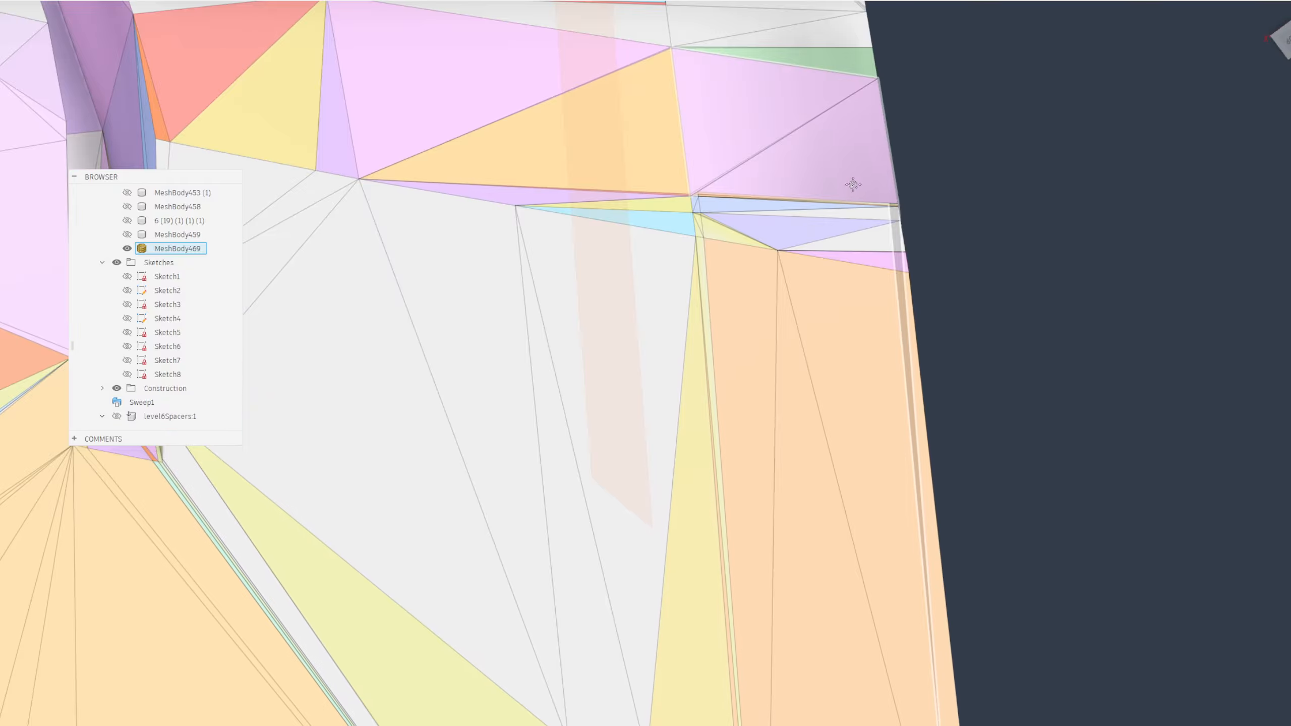
{"action": "scroll", "coordinate": [470, 340], "scroll_direction": "down", "scroll_amount": 7}
Convert the repaired mesh body MeshBody469 into a solid body with Convert Mesh
{"action": "left_click", "coordinate": [144, 1]}
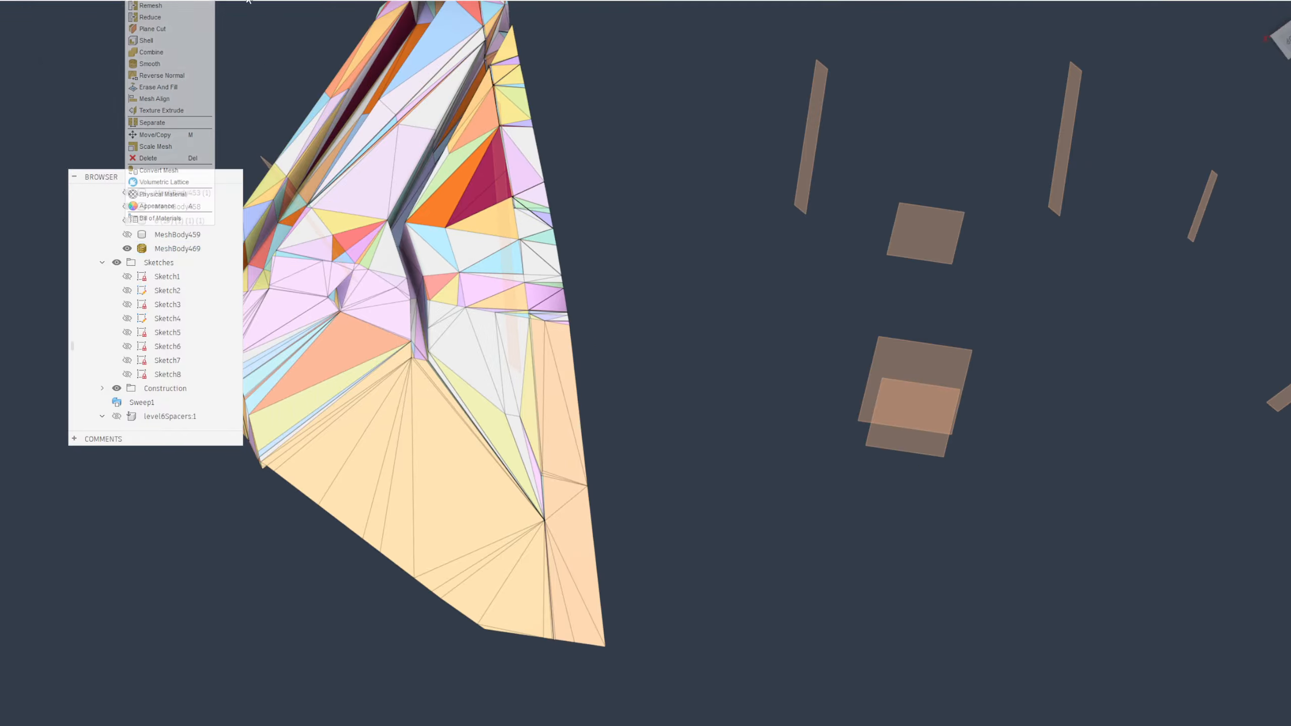
{"action": "left_click", "coordinate": [161, 172]}
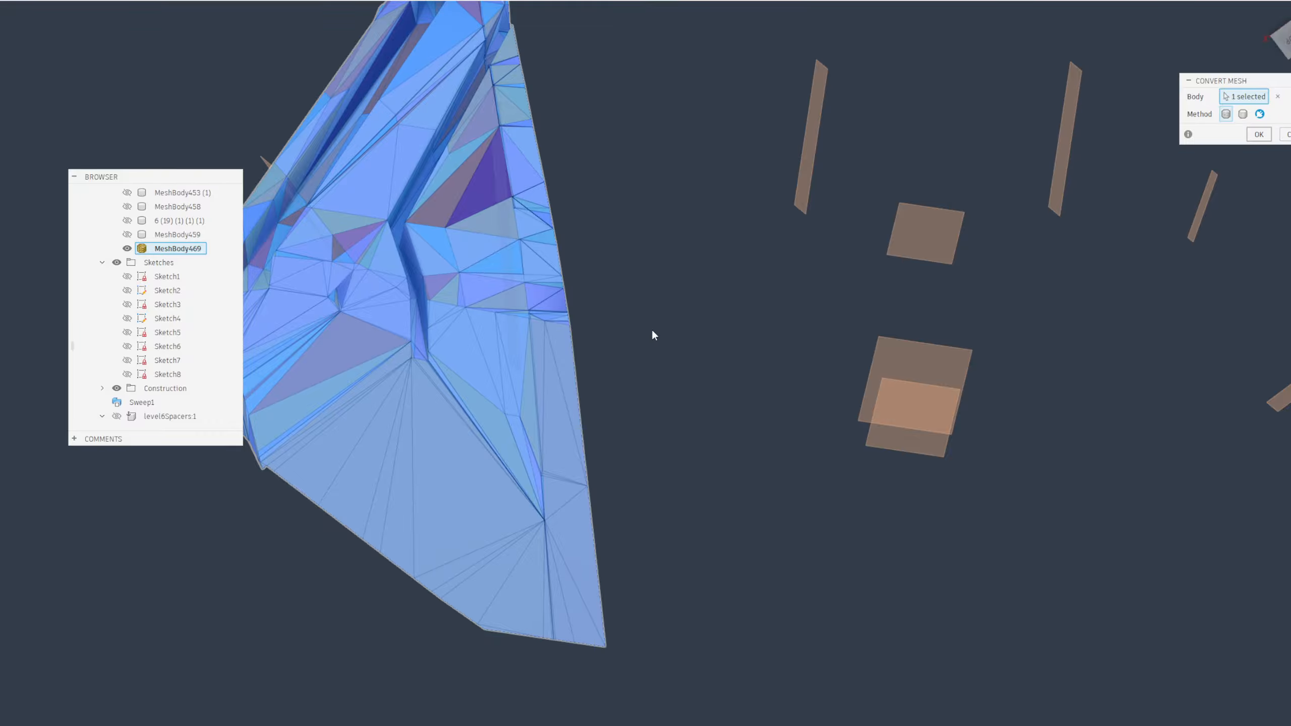
{"action": "key", "text": "Return"}
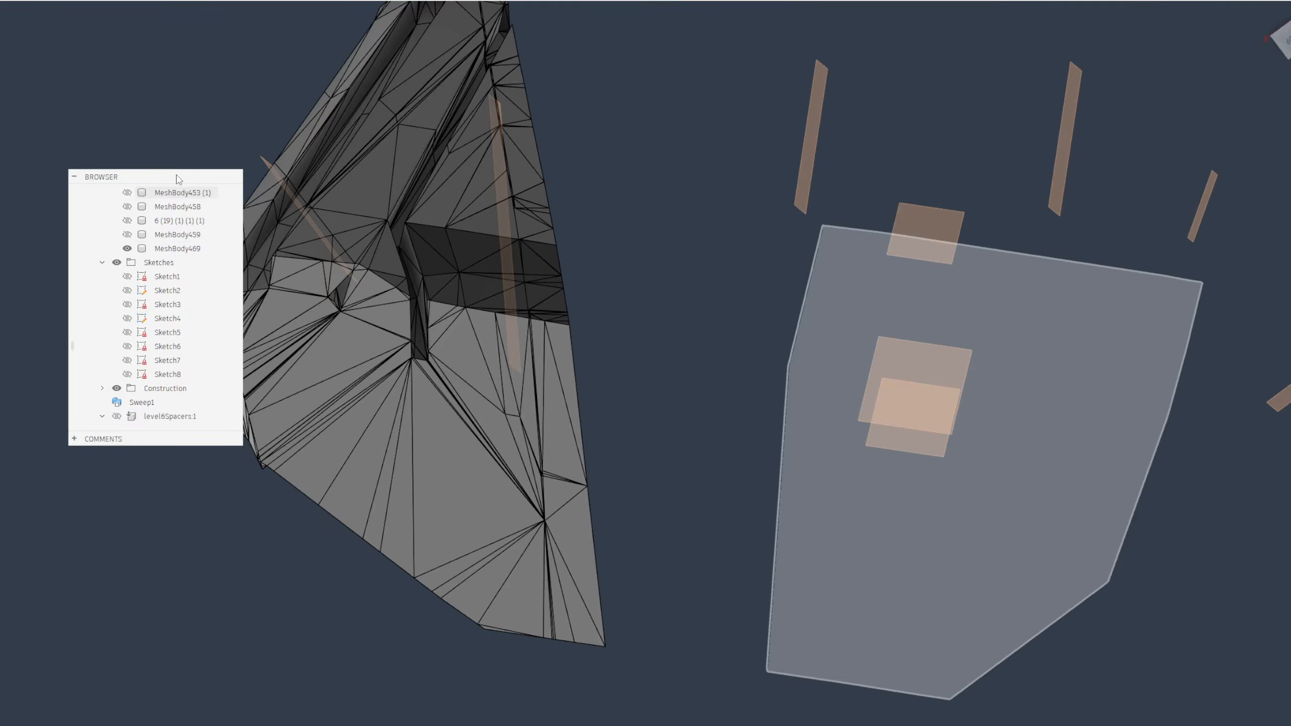
{"action": "left_click_drag", "start_coordinate": [177, 177], "coordinate": [1289, 229]}
Split the converted body using the construction plane that overlaps its protruding lower corner, with the splitting tool extended
{"action": "middle_click_drag", "start_coordinate": [590, 340], "coordinate": [717, 340], "text": "shift"}
{"action": "scroll", "coordinate": [392, 583], "scroll_direction": "up", "scroll_amount": 1}
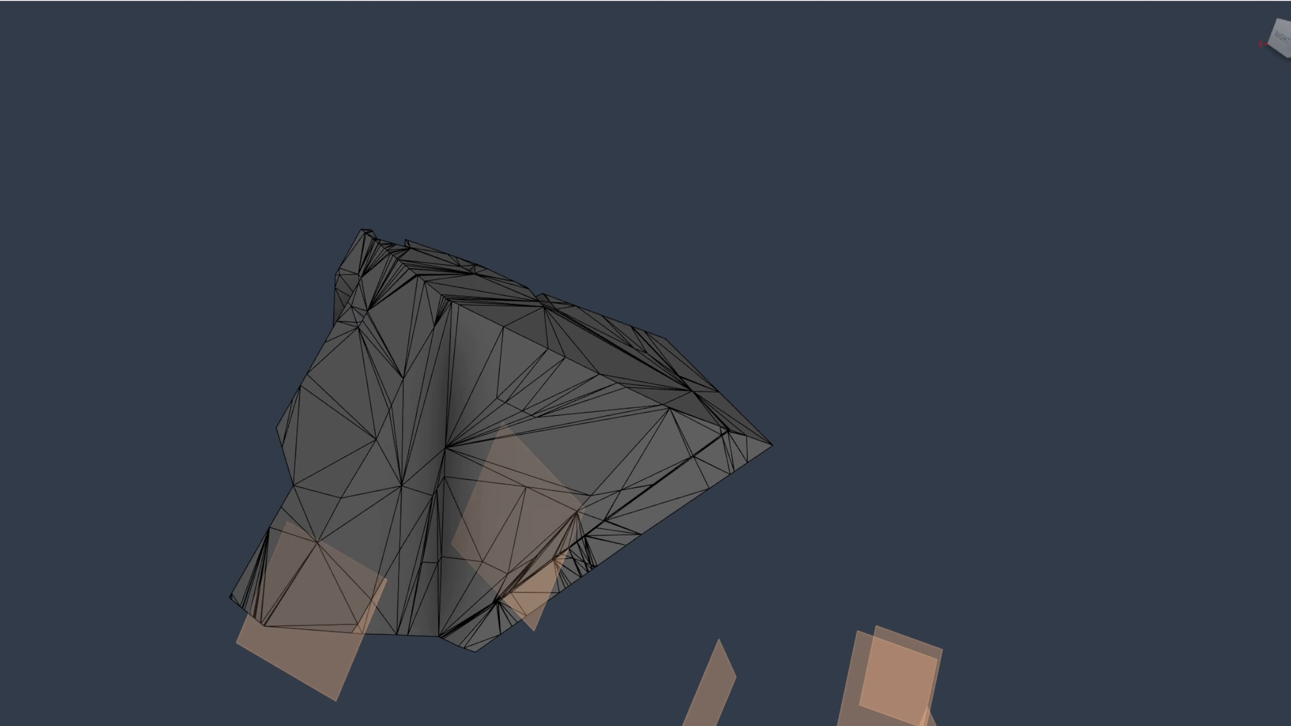
{"action": "left_click", "coordinate": [207, 1]}
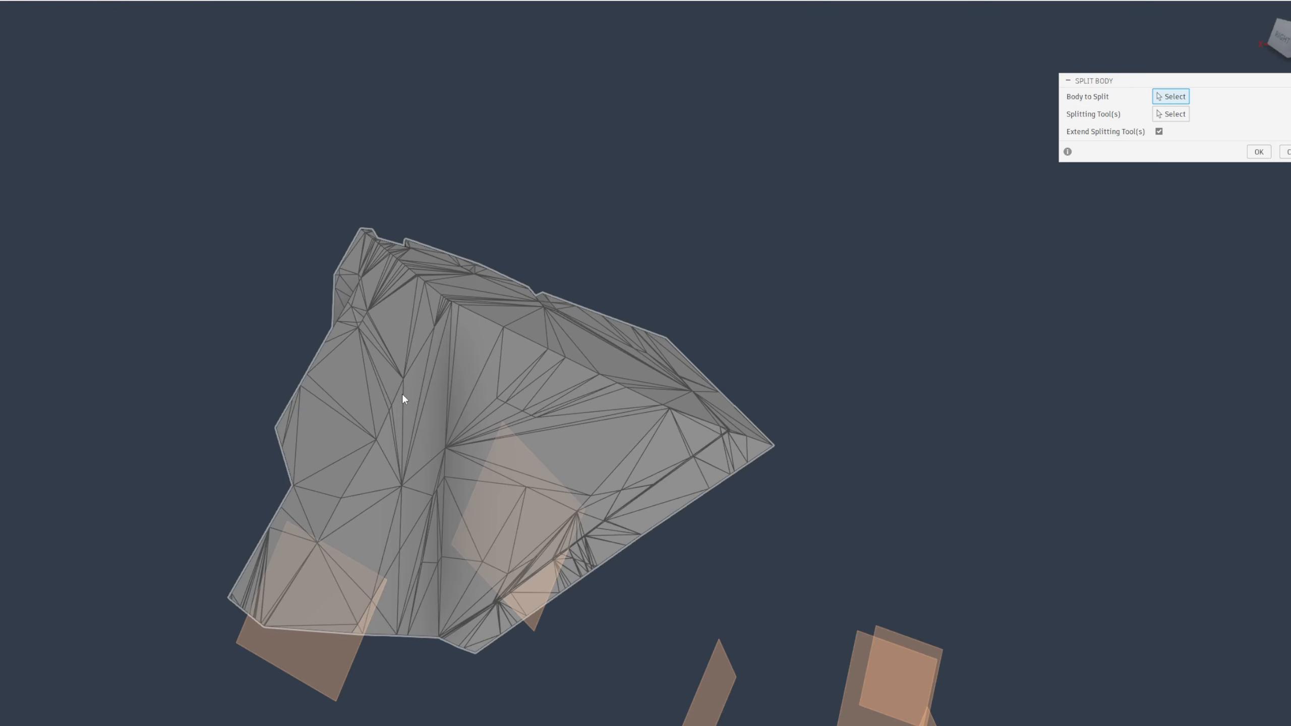
{"action": "left_click", "coordinate": [402, 395]}
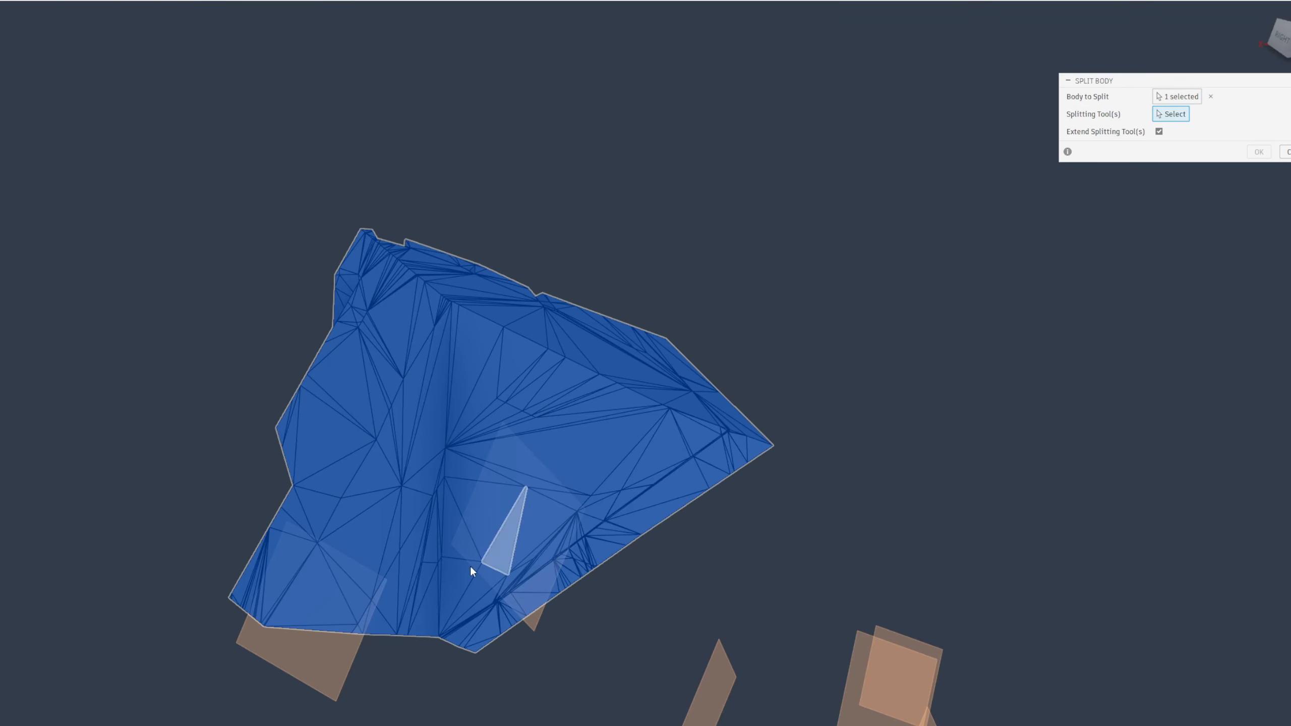
{"action": "left_click", "coordinate": [315, 649]}
{"action": "left_click", "coordinate": [1260, 153]}
Delete the portion on one side of the split to expose the cut section, and undo the deletion
{"action": "middle_click_drag", "start_coordinate": [864, 264], "coordinate": [401, 346], "text": "shift"}
{"action": "scroll", "coordinate": [366, 433], "scroll_direction": "up", "scroll_amount": 3}
{"action": "left_click", "coordinate": [402, 345]}
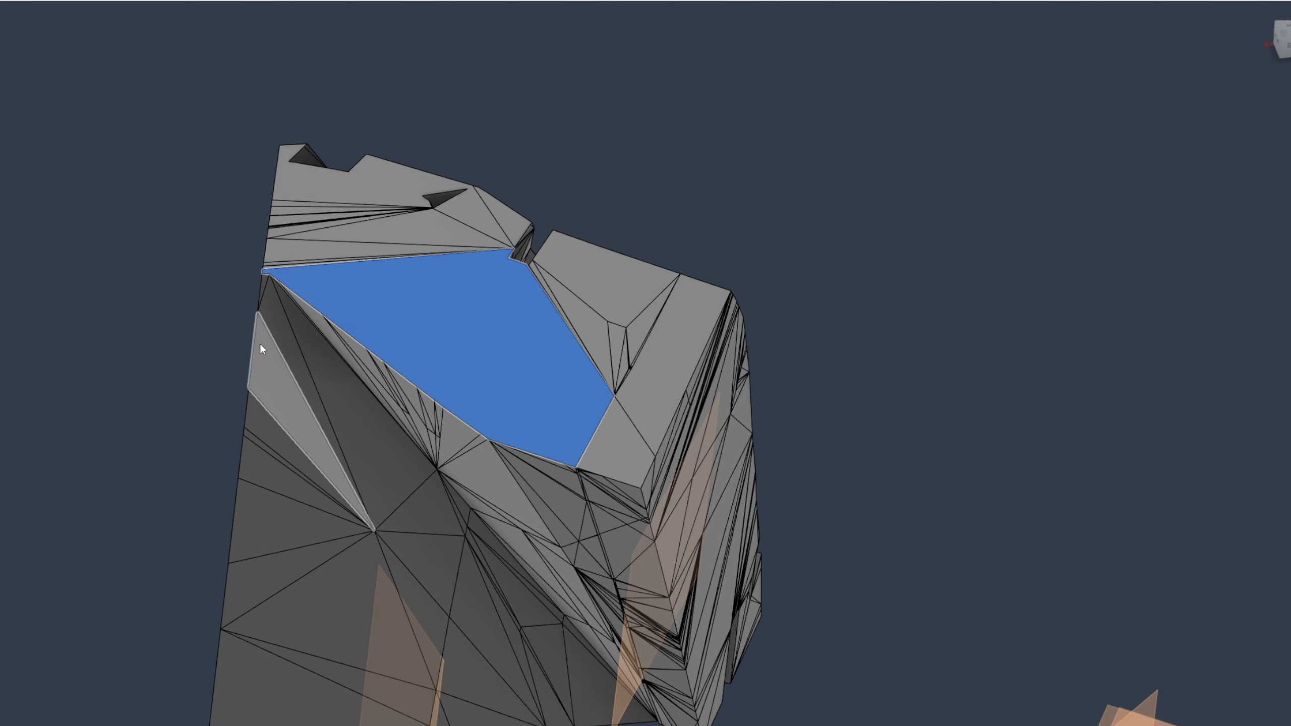
{"action": "key", "text": "Delete"}
{"action": "middle_click_drag", "start_coordinate": [195, 343], "coordinate": [197, 382], "text": "shift"}
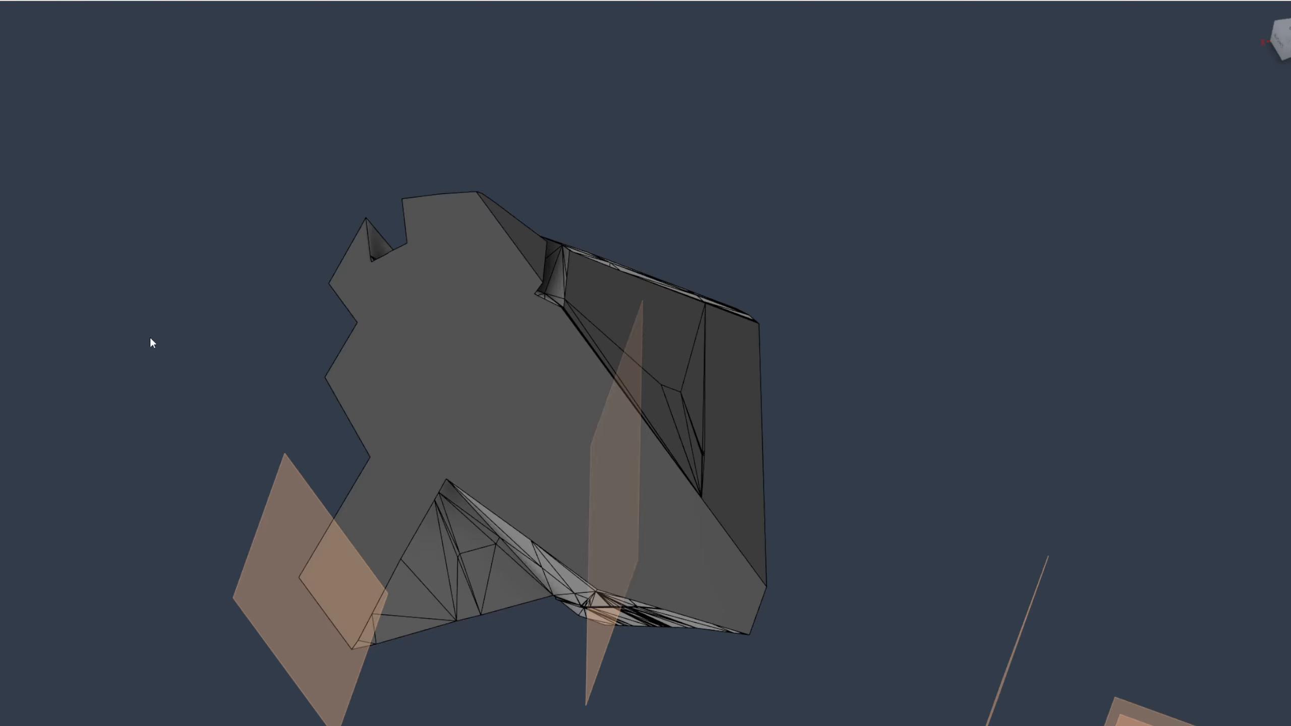
{"action": "key", "text": "ctrl+z"}
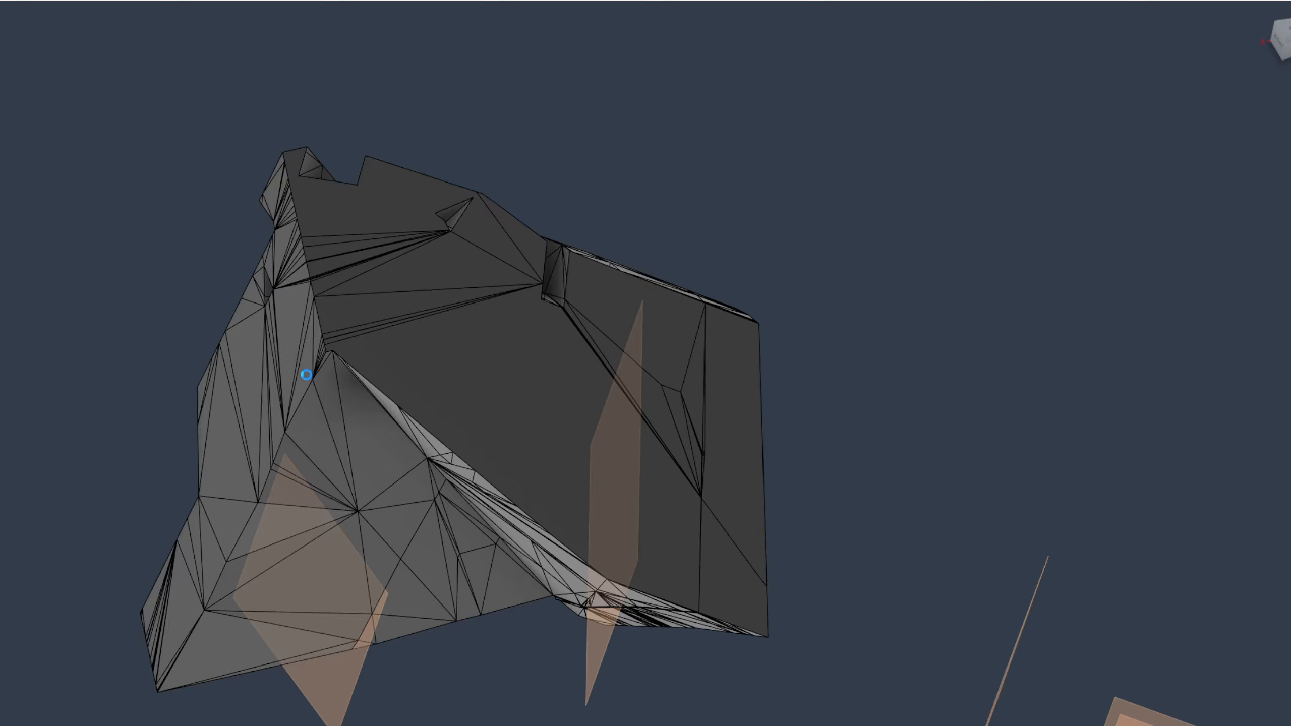
Examine the converted body's long grooves, end faces and rounded slot from several angles
{"action": "middle_click_drag", "start_coordinate": [315, 373], "coordinate": [532, 499], "text": "shift"}
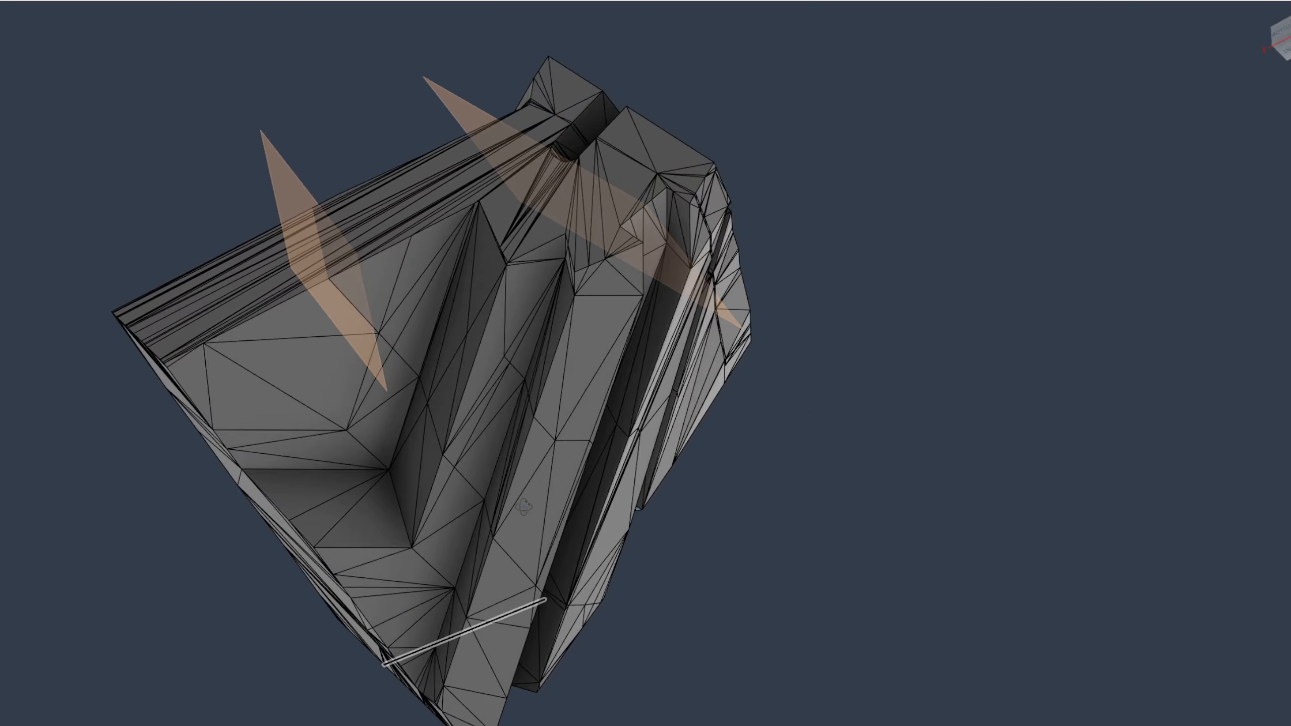
{"action": "left_click", "coordinate": [532, 498]}
{"action": "key", "text": "Escape"}
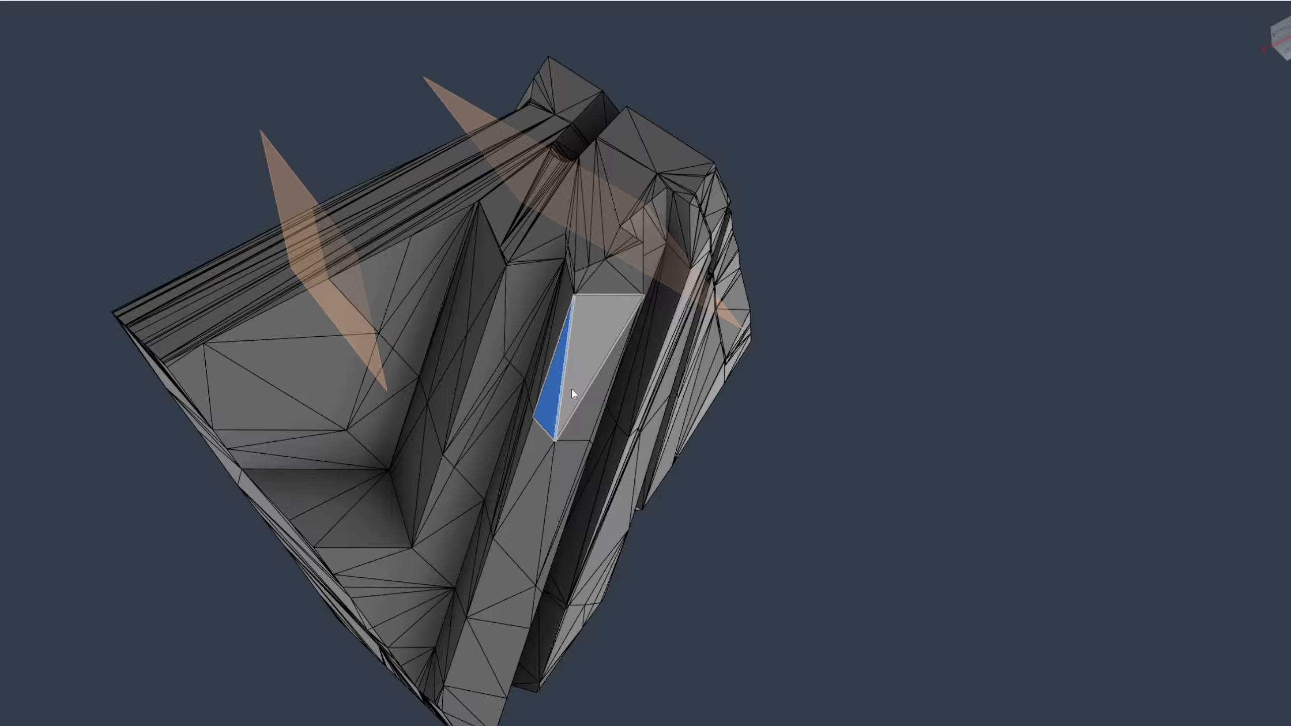
{"action": "middle_click_drag", "start_coordinate": [571, 388], "coordinate": [585, 285], "text": "shift"}
{"action": "middle_click_drag", "start_coordinate": [567, 368], "coordinate": [547, 339], "text": "shift"}
{"action": "scroll", "coordinate": [529, 483], "scroll_direction": "up", "scroll_amount": 8}
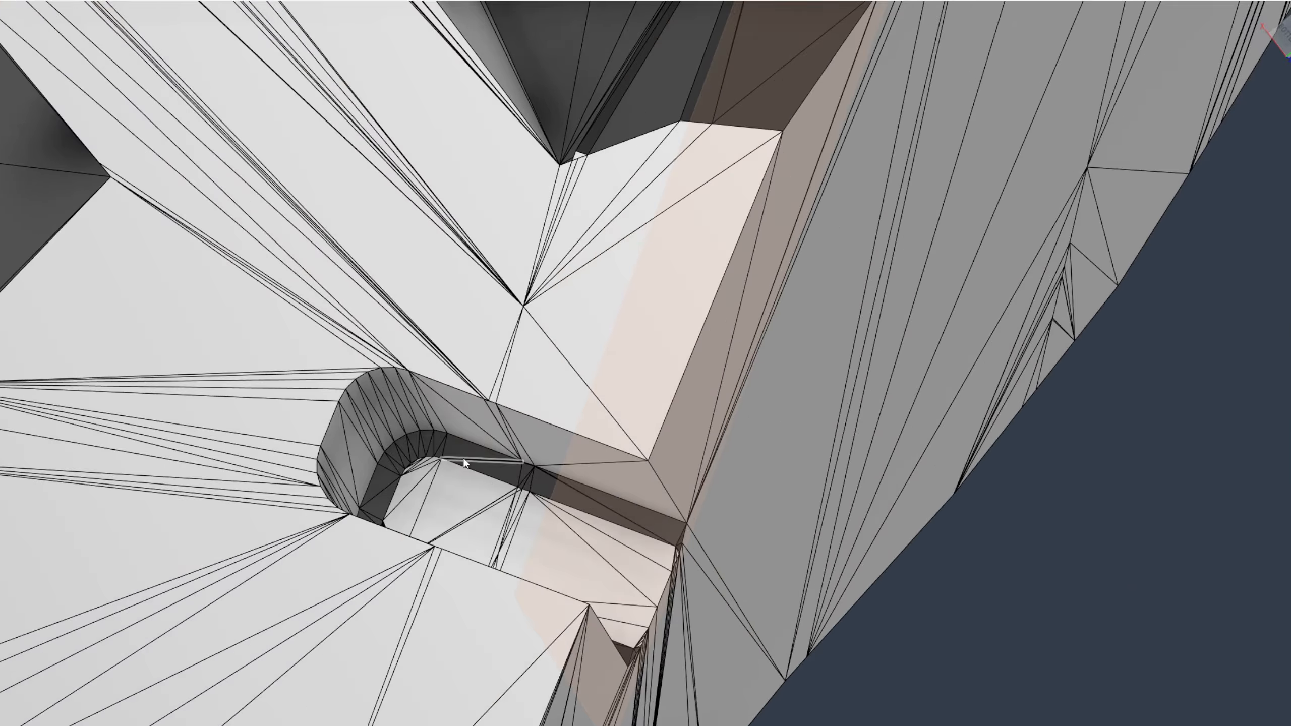
{"action": "scroll", "coordinate": [430, 491], "scroll_direction": "down", "scroll_amount": 4}
{"action": "scroll", "coordinate": [310, 430], "scroll_direction": "down", "scroll_amount": 5}
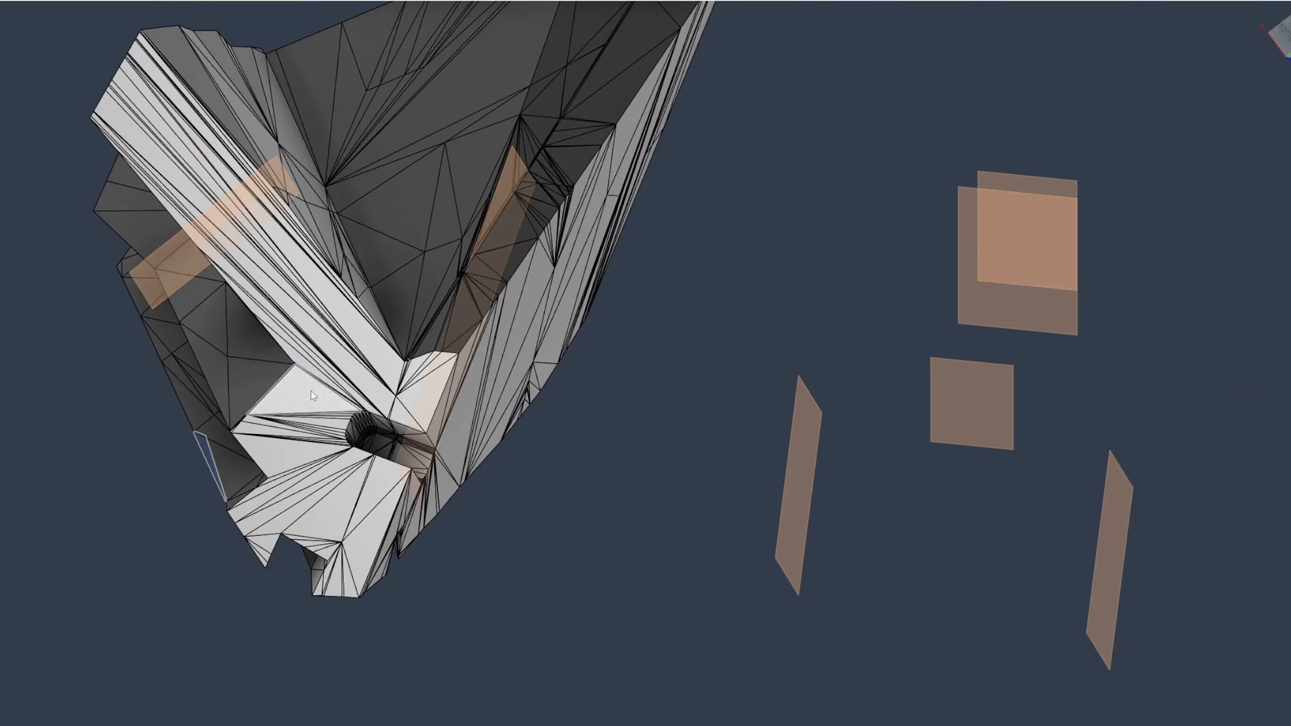